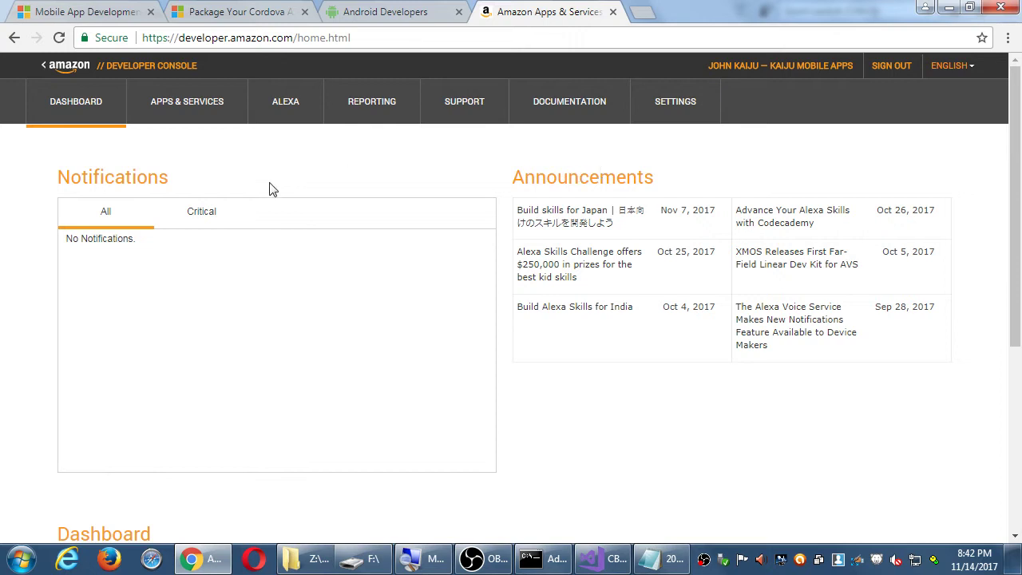
# After checking the docs, add 'When publishing apps, each app store has their own criteria:' to the notes
pyautogui.click(589, 105)
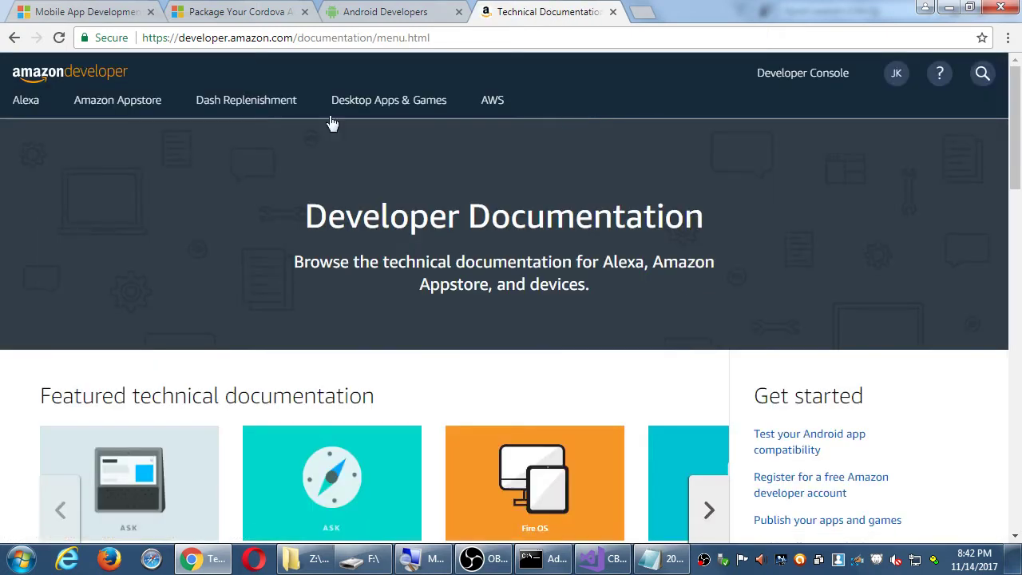
pyautogui.click(13, 38)
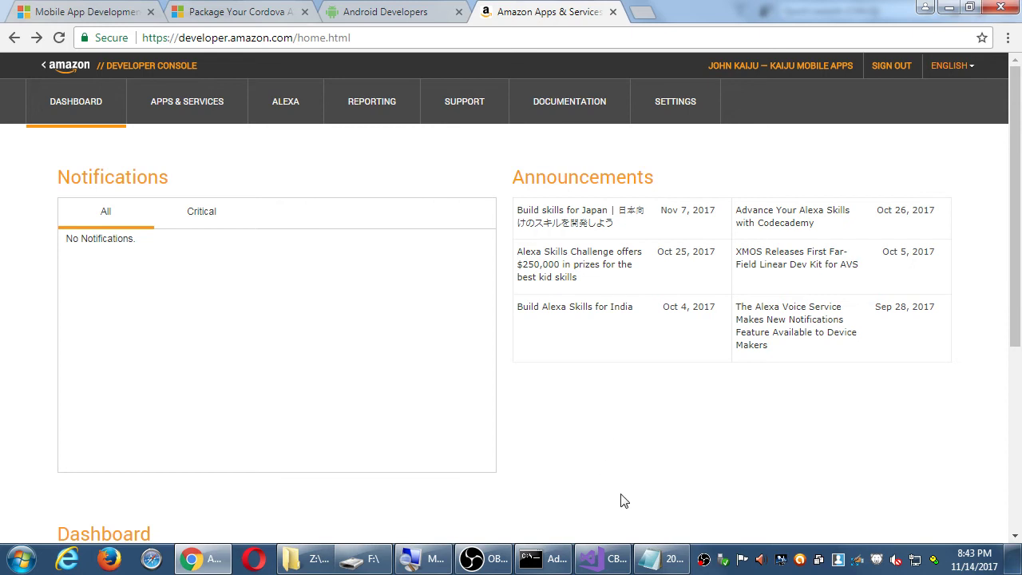
pyautogui.click(654, 558)
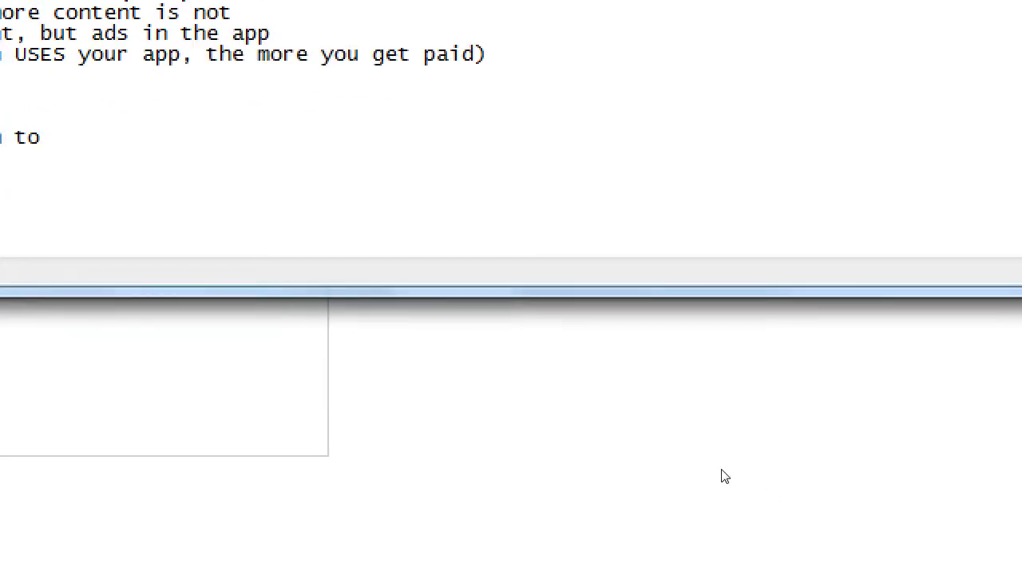
pyautogui.press('Return')
pyautogui.press('Return')
pyautogui.press('Return')
pyautogui.press('Return')
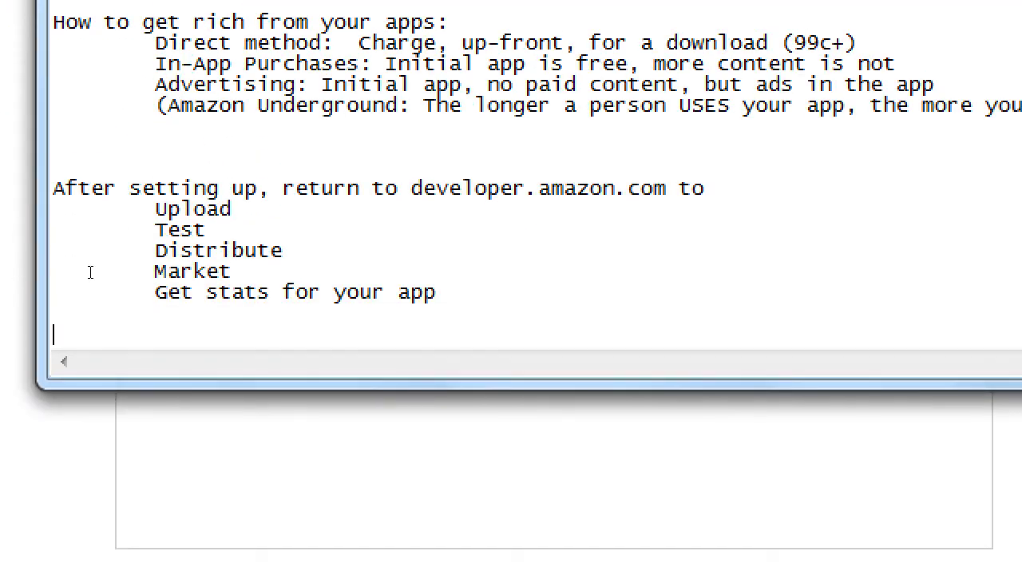
pyautogui.write('When publi')
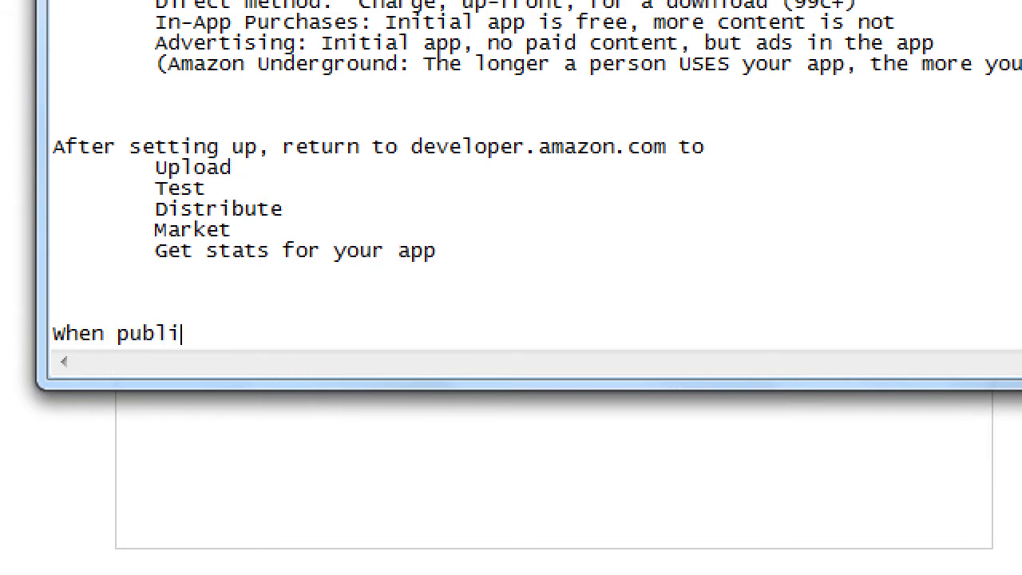
pyautogui.write('shing apps, each ')
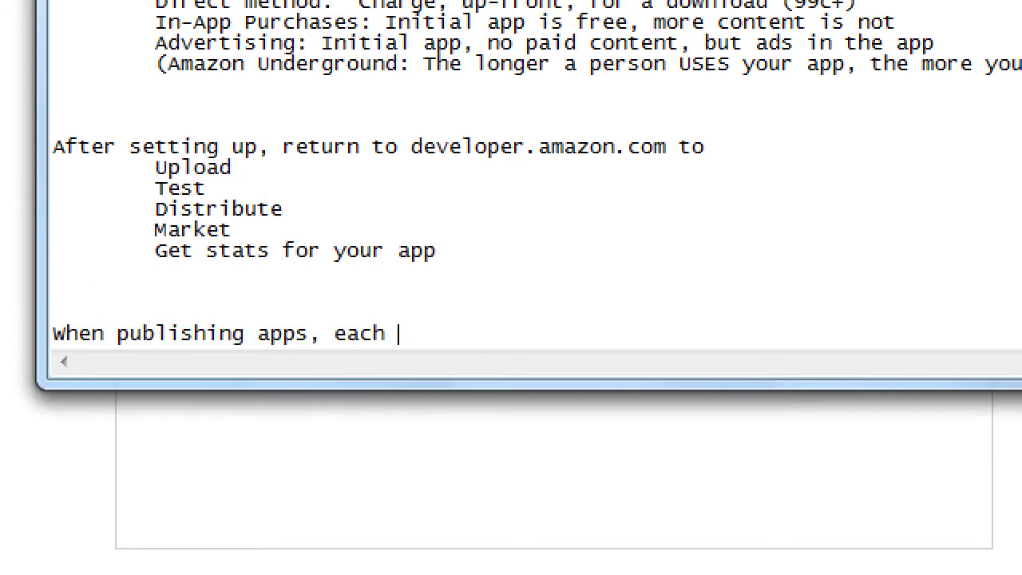
pyautogui.write('app store ha')
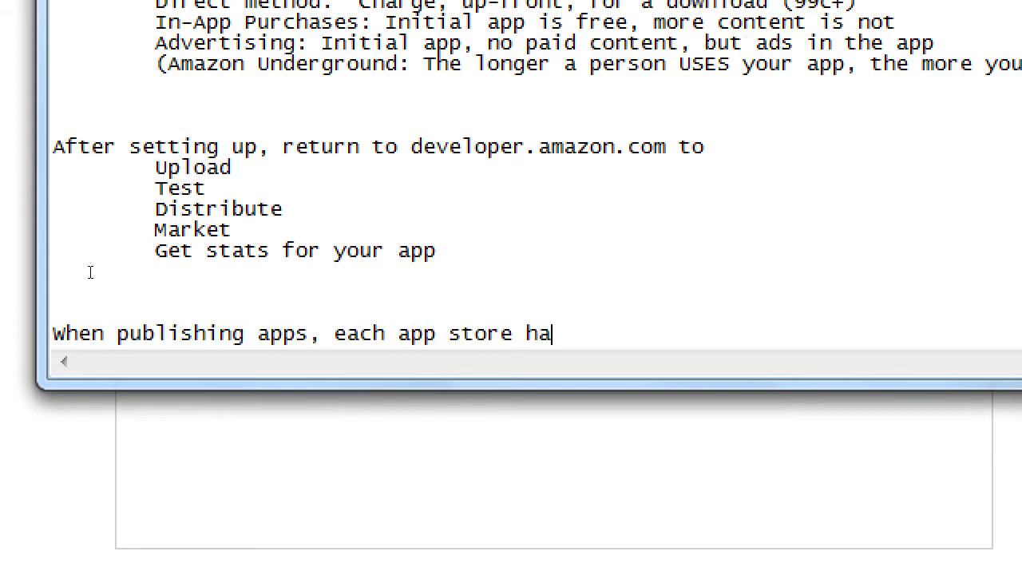
pyautogui.write('s their own crite')
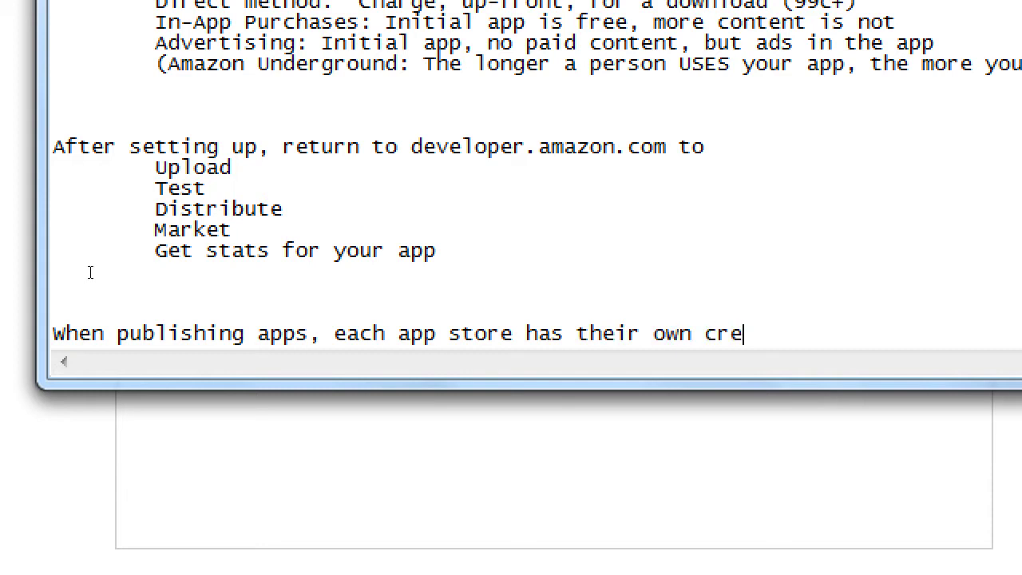
pyautogui.press('BackSpace')
pyautogui.write('iteria:')
pyautogui.press('Return')
# Add the indented line 'Apple - Closed System (approval process)' under that heading
pyautogui.press('Tab')
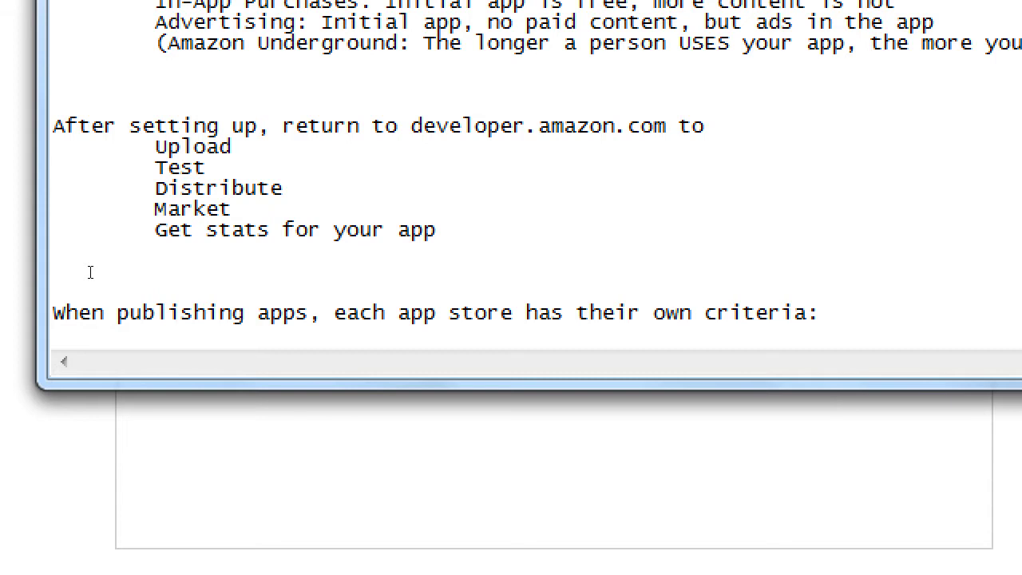
pyautogui.write('Apple - D')
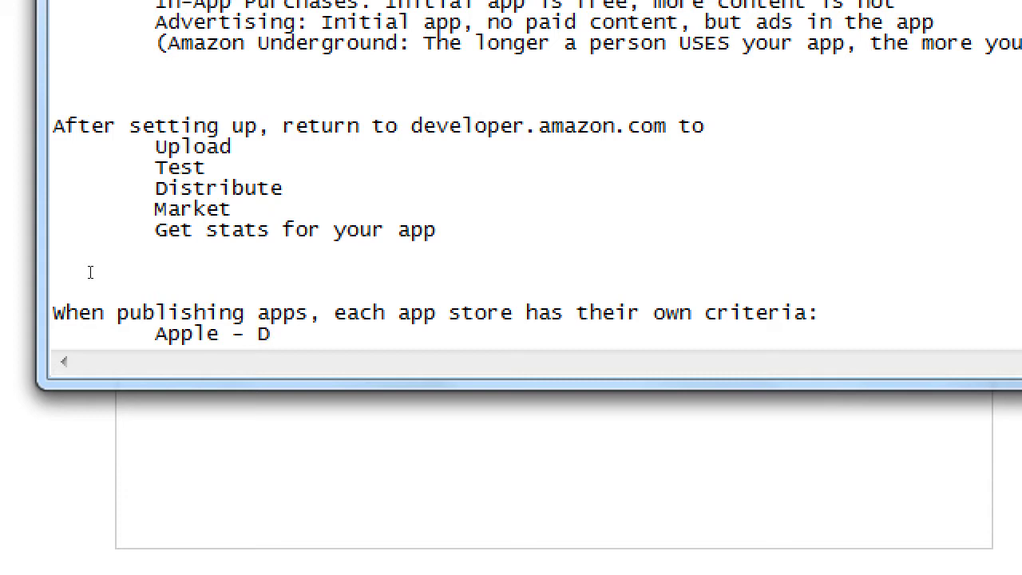
pyautogui.press('BackSpace')
pyautogui.write('Closed')
pyautogui.press('BackSpace')
pyautogui.write('d Sis')
pyautogui.press('BackSpace')
pyautogui.press('BackSpace')
pyautogui.write('ystem')
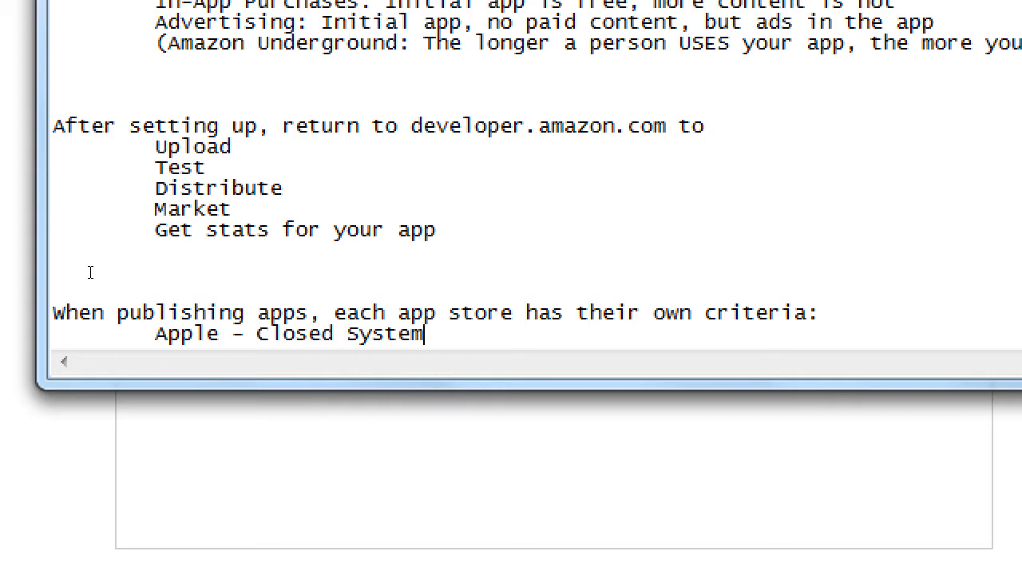
pyautogui.write('(approval process)')
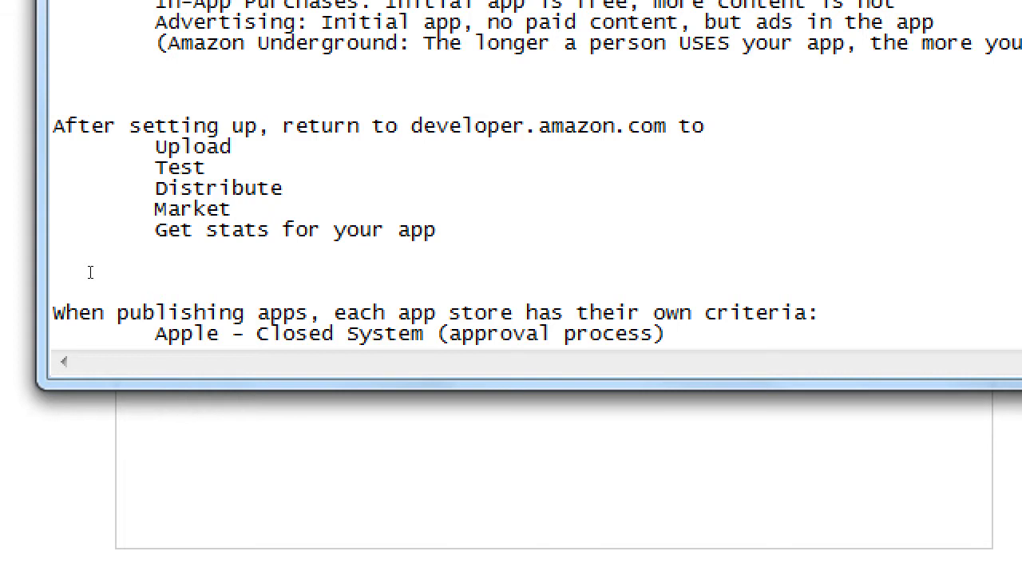
# Add the indented line 'Android - Open System (no approval process)' below the Apple entry
pyautogui.press('Return')
pyautogui.press('Return')
pyautogui.press('Tab')
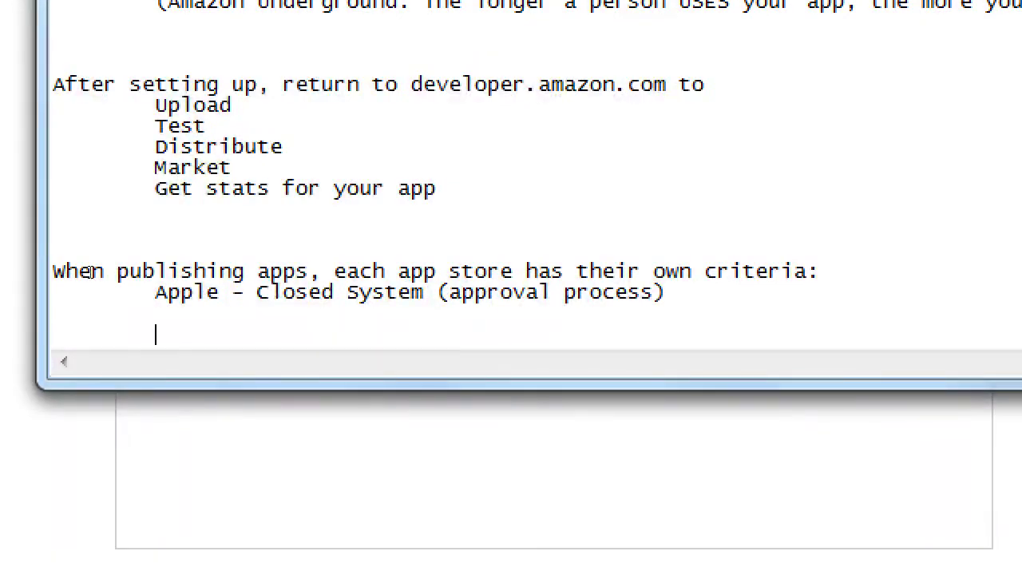
pyautogui.write('Andriod')
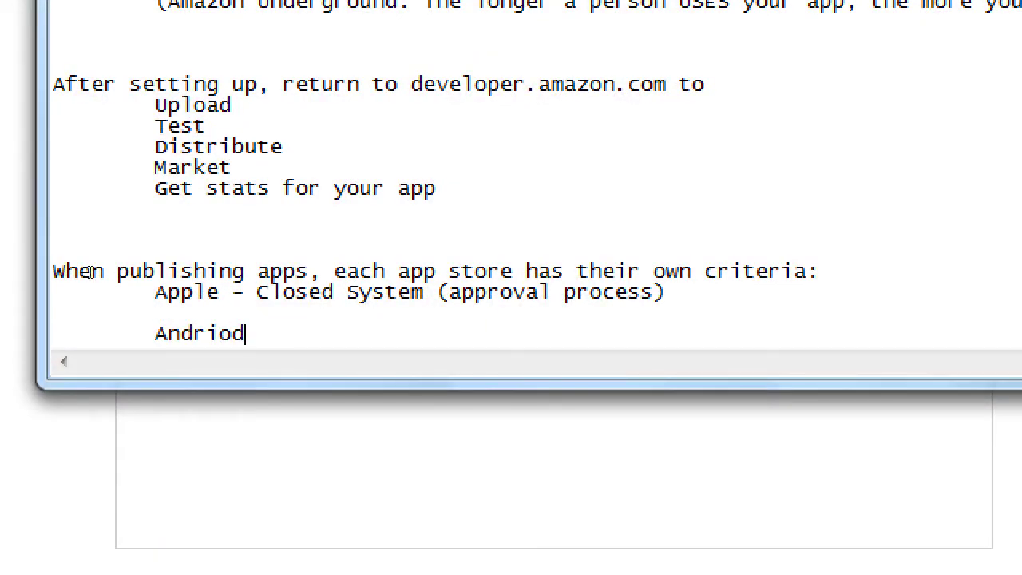
pyautogui.press('BackSpace')
pyautogui.press('BackSpace')
pyautogui.press('BackSpace')
pyautogui.write('oid - S')
pyautogui.press('BackSpace')
pyautogui.write('Open Syst')
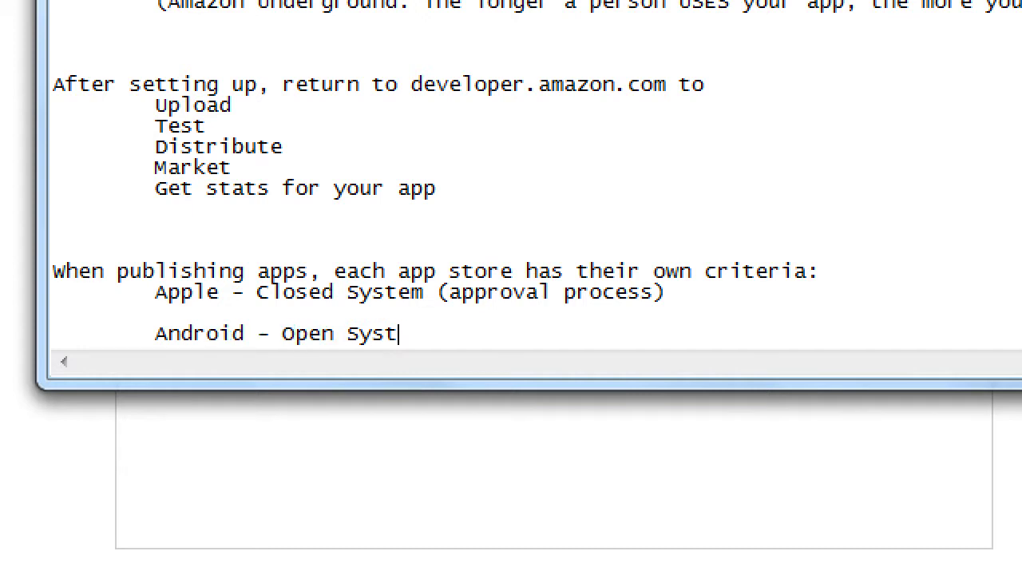
pyautogui.write('em (no approg')
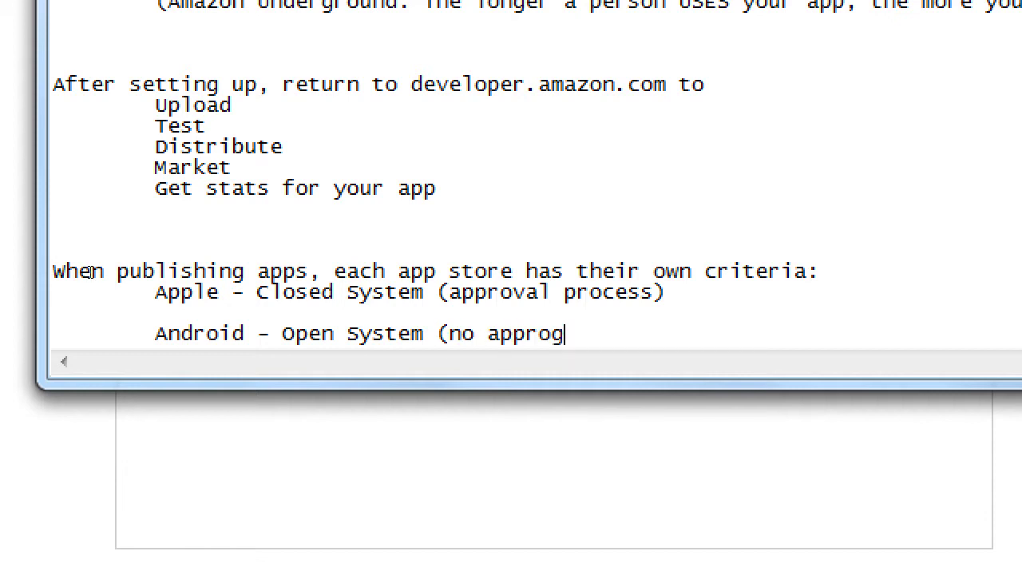
pyautogui.press('BackSpace')
pyautogui.write('val process)')
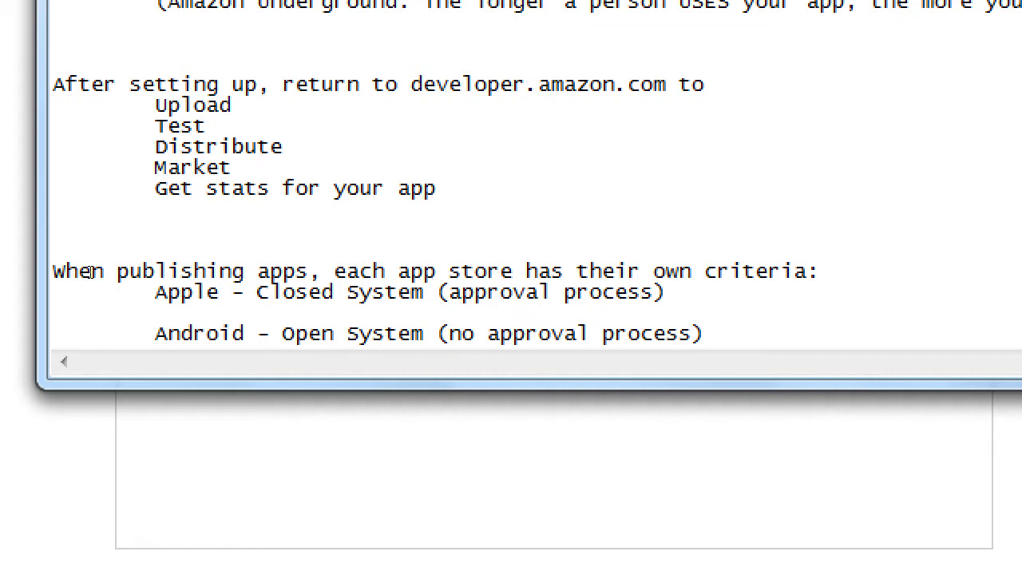
# Insert 'Amazon - Semi-open (basic approval process)' on the blank line between Apple and Android, then select it
pyautogui.press('Up')
pyautogui.press('Tab')
pyautogui.write('Amazon - ')
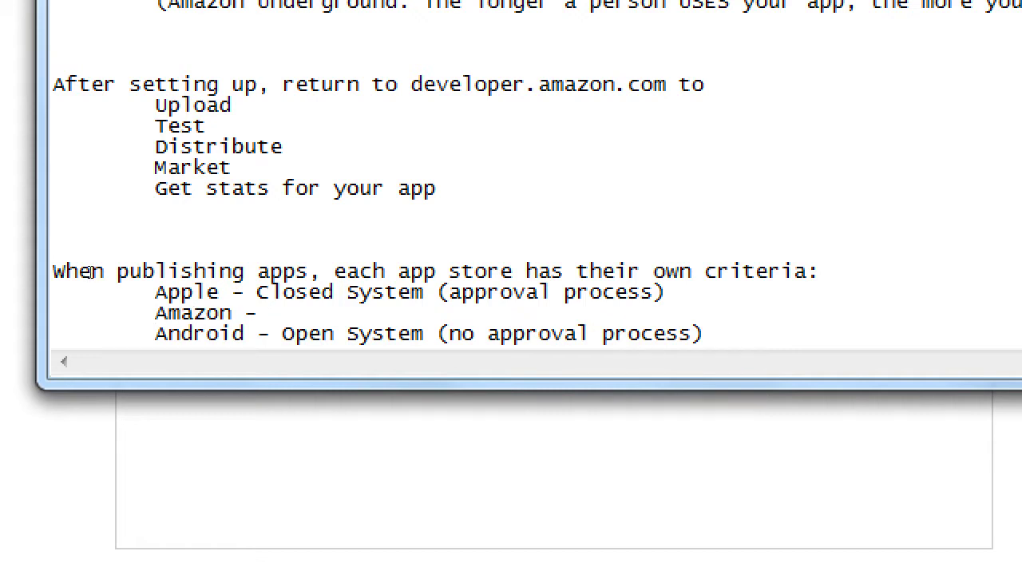
pyautogui.write('Semi-open (')
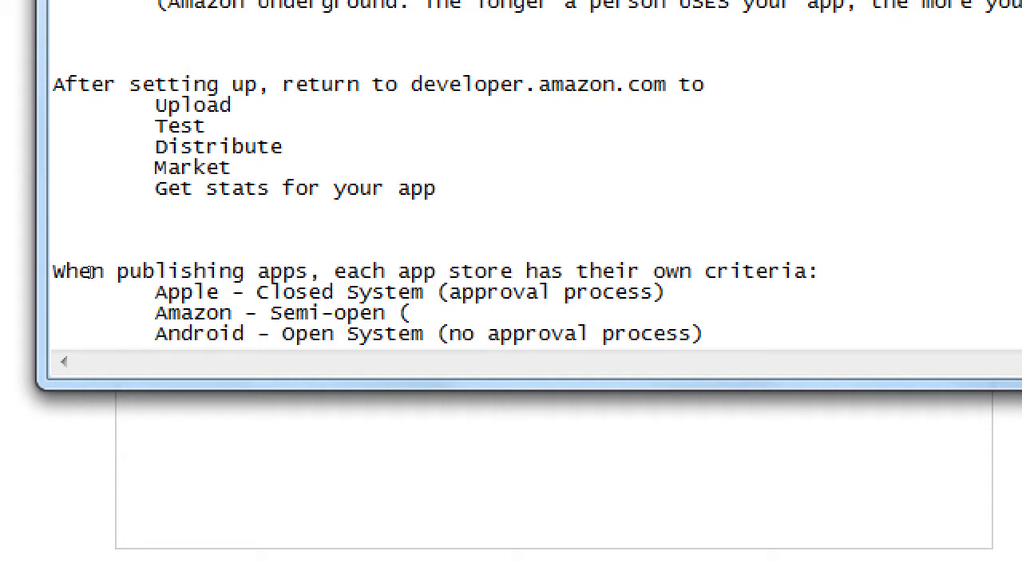
pyautogui.write('basic appr')
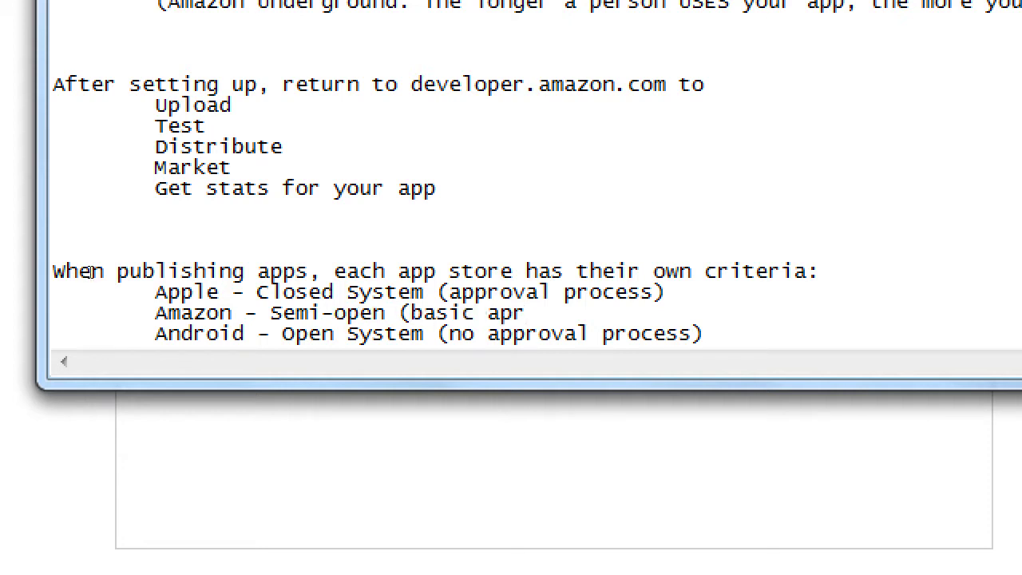
pyautogui.press('BackSpace')
pyautogui.write('roval process)')
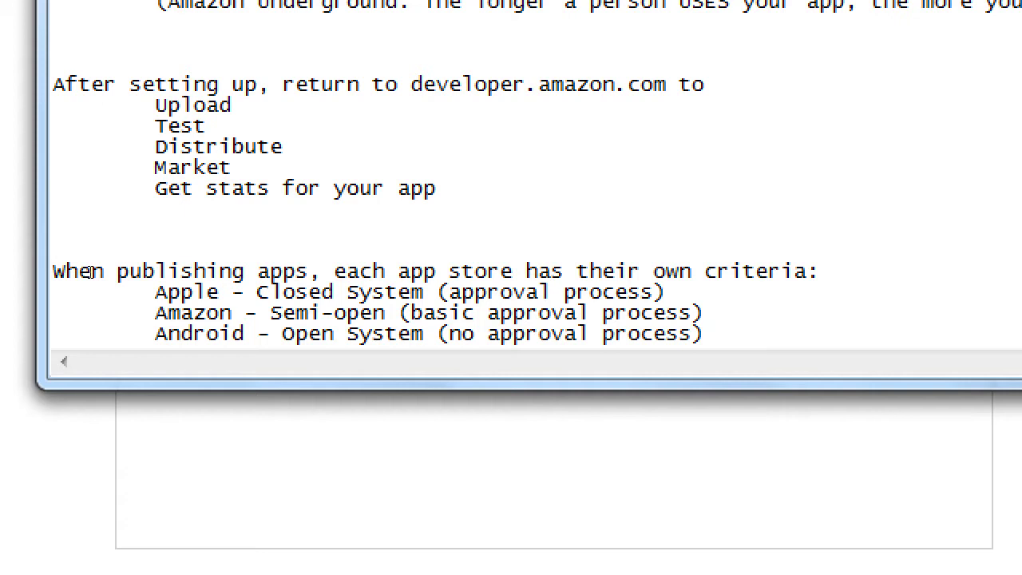
pyautogui.hotkey('shift', 'Home')
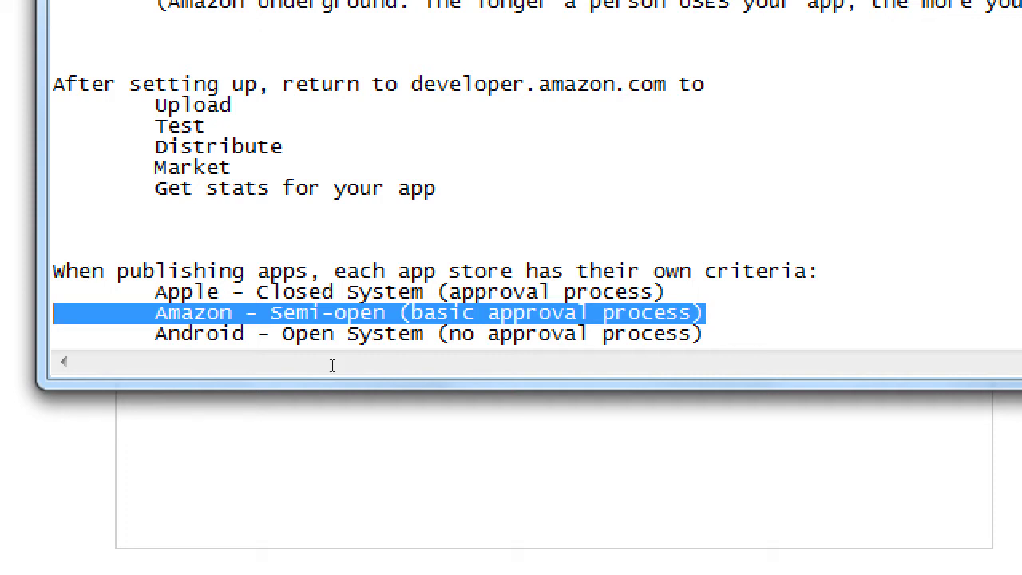
# Add the note 'Unpublish your apps easily' beside the Android entry
pyautogui.press('End')
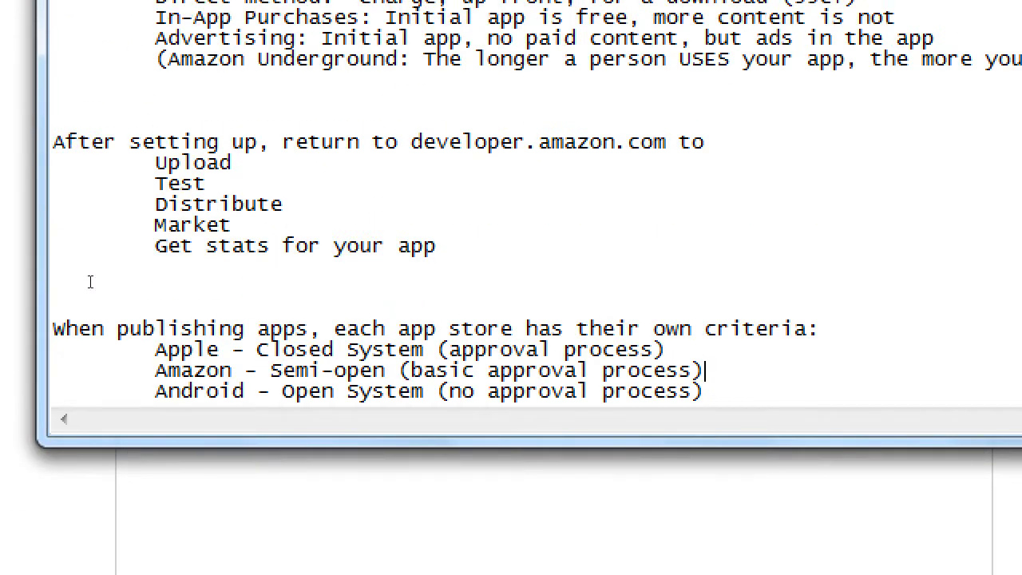
pyautogui.press('Down')
pyautogui.press('Return')
pyautogui.press('Return')
pyautogui.press('Up')
pyautogui.press('Up')
pyautogui.press('Up')
pyautogui.press('Up')
pyautogui.press('End')
pyautogui.press('Tab')
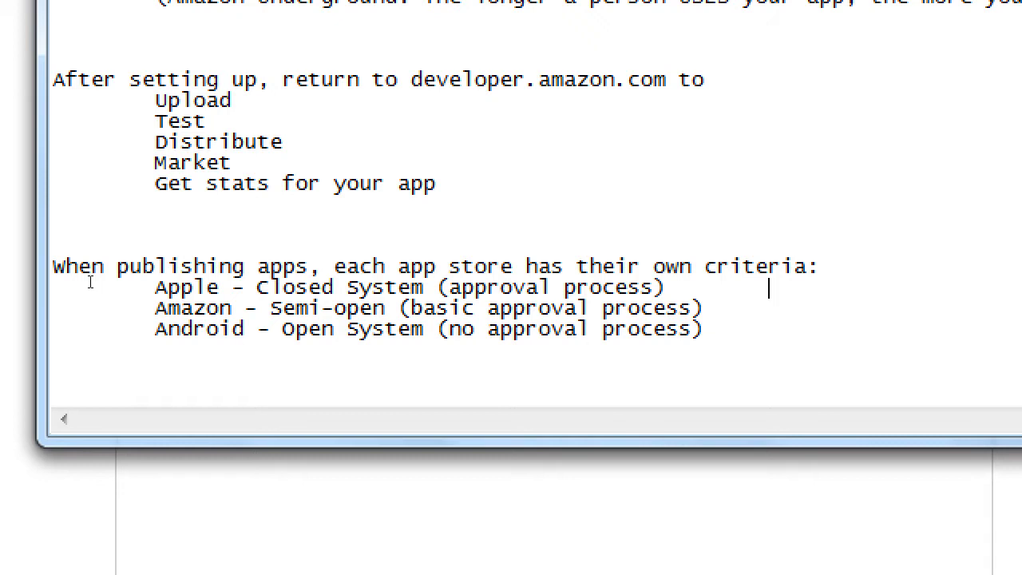
pyautogui.press('Down')
pyautogui.press('Down')
pyautogui.press('Tab')
pyautogui.write('Unpublish your a')
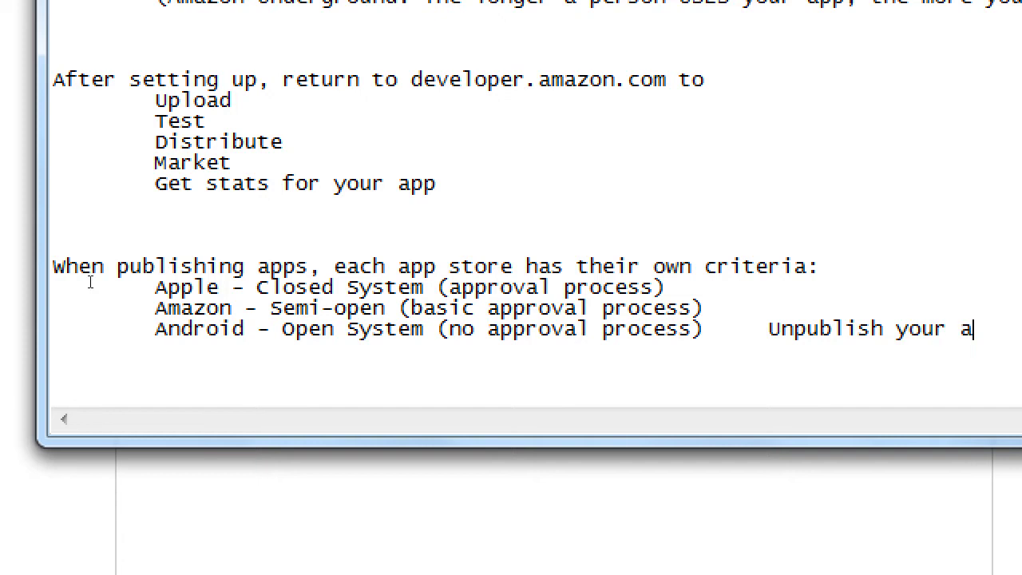
pyautogui.write('pps easil')
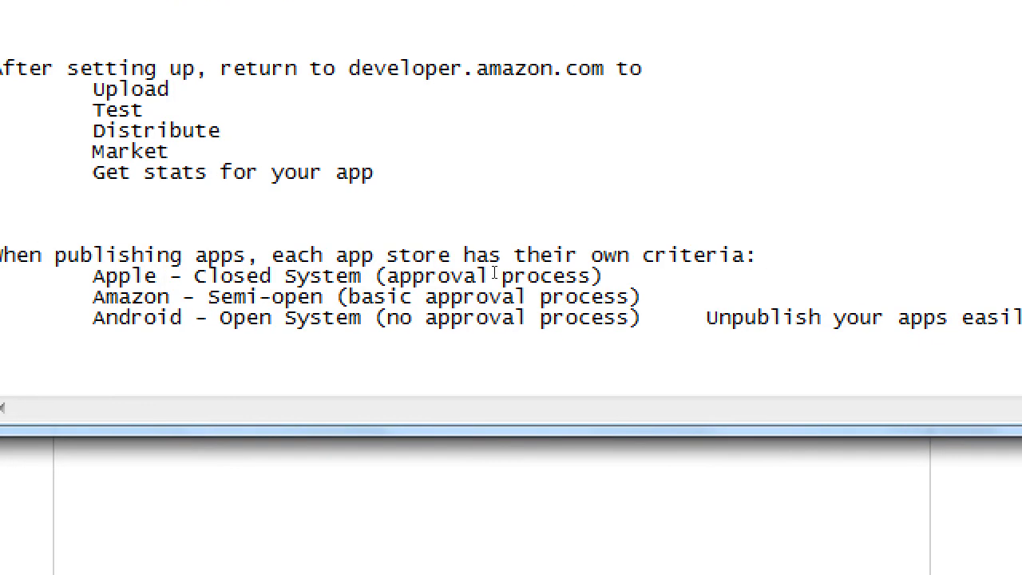
pyautogui.write('y')
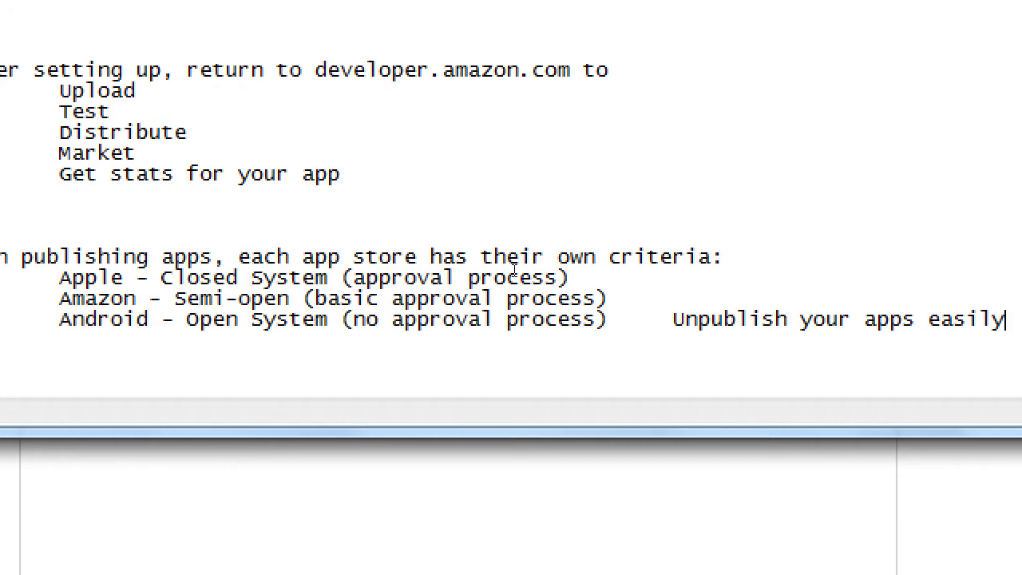
# Add the note 'Requires tech support to unpublish' beside the Amazon entry
pyautogui.press('Up')
pyautogui.press('Tab')
pyautogui.write('Requires tech sup')
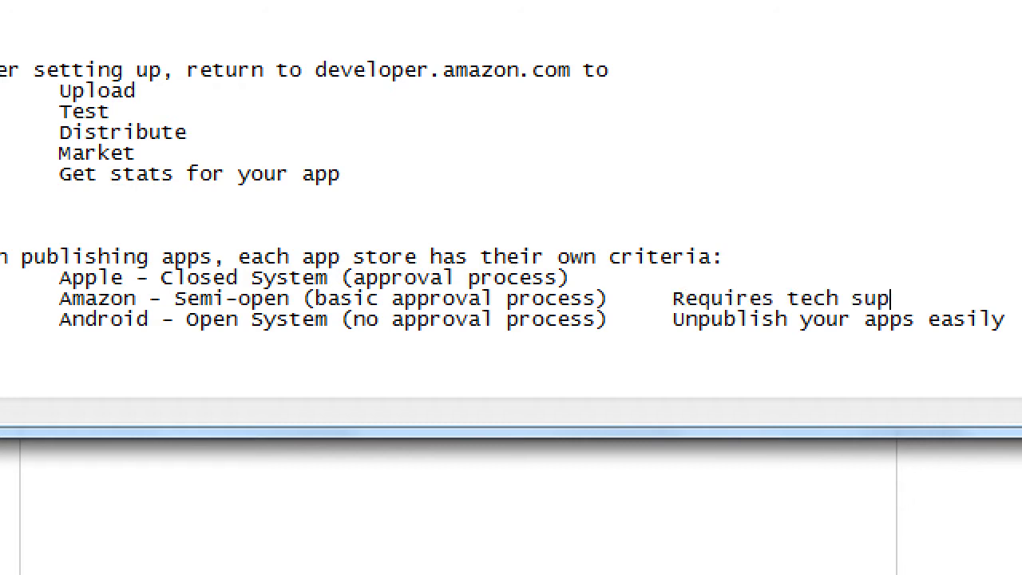
pyautogui.write('port o up')
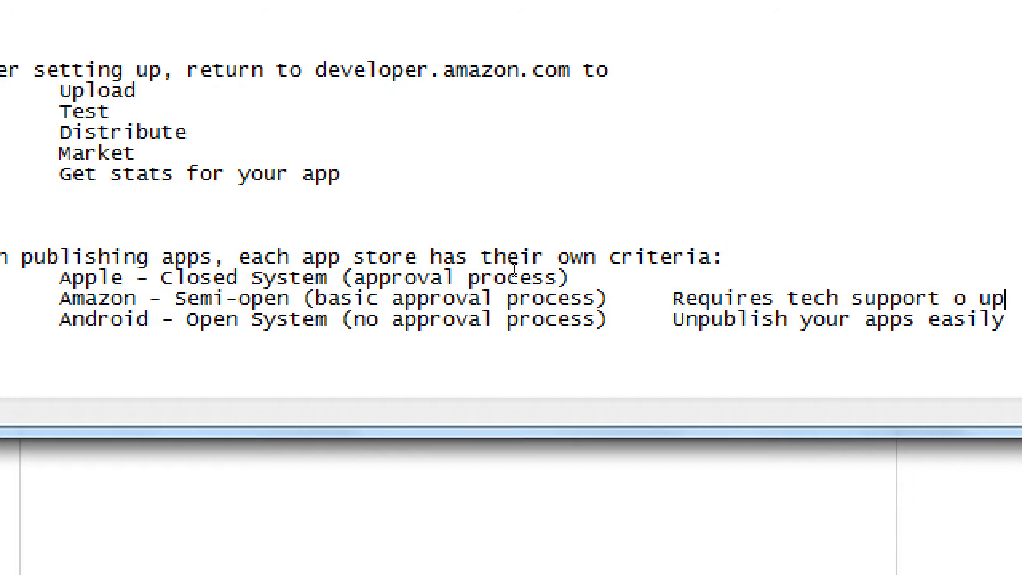
pyautogui.press('BackSpace')
pyautogui.press('BackSpace')
pyautogui.press('BackSpace')
pyautogui.write('to unpubulish')
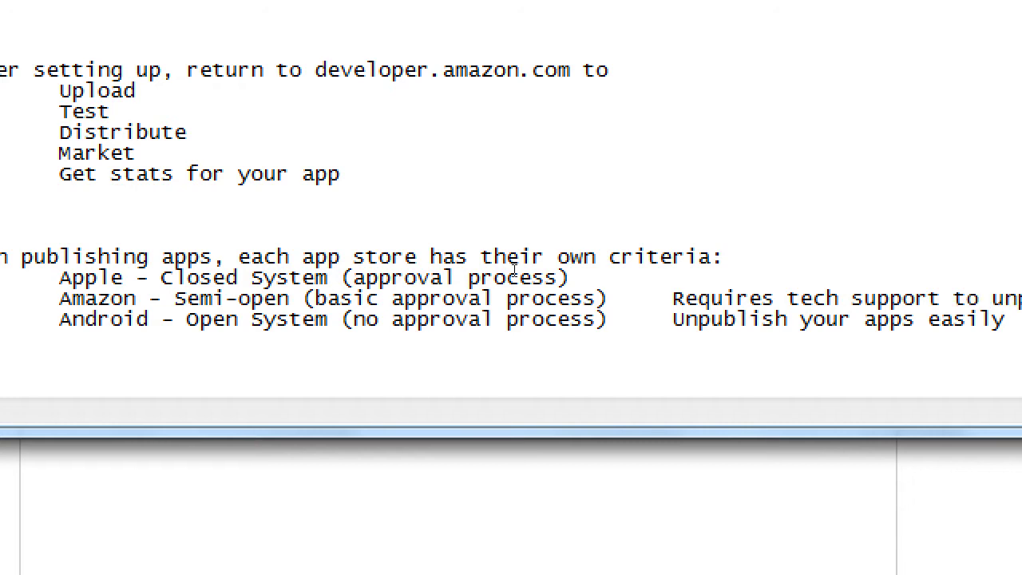
# Fix the 'unpubulish' typo and give the Apple line the note '(?)Unpublish your apps easily'
pyautogui.hotkey('ctrl', 'shift', 'Left')
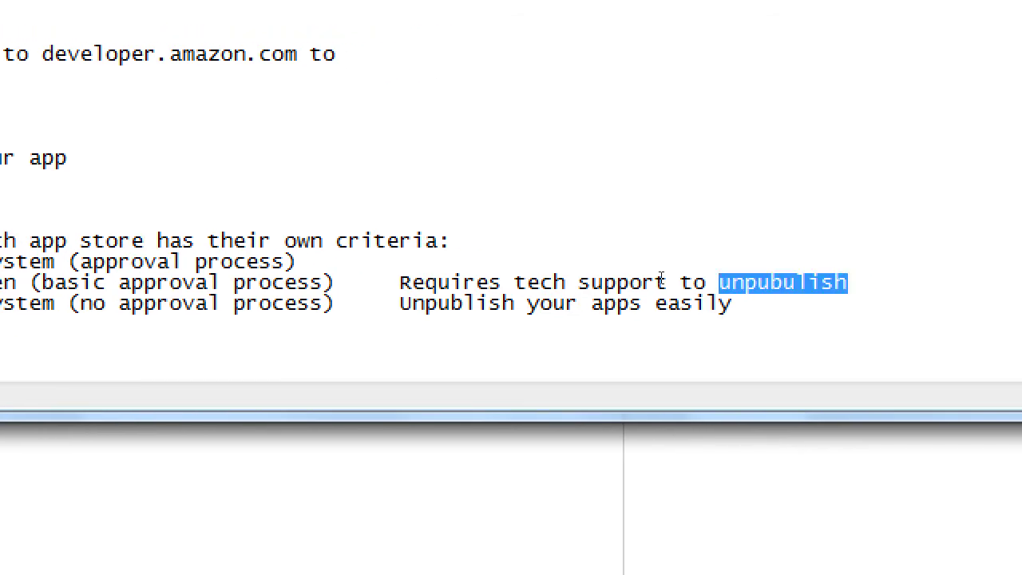
pyautogui.write('unpublish')
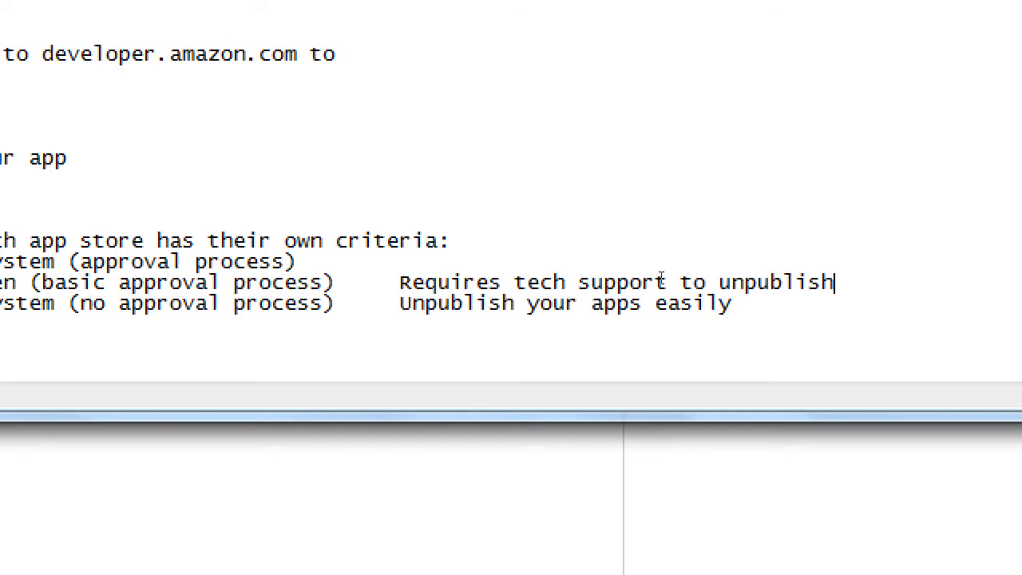
pyautogui.press('Down')
pyautogui.hotkey('ctrl', 'shift', 'Left')
pyautogui.hotkey('ctrl', 'shift', 'Left')
pyautogui.hotkey('ctrl', 'shift', 'Left')
pyautogui.hotkey('ctrl', 'shift', 'Left')
pyautogui.hotkey('ctrl', 'c')
pyautogui.press('Up')
pyautogui.press('Up')
pyautogui.write('(?)')
pyautogui.hotkey('ctrl', 'v')
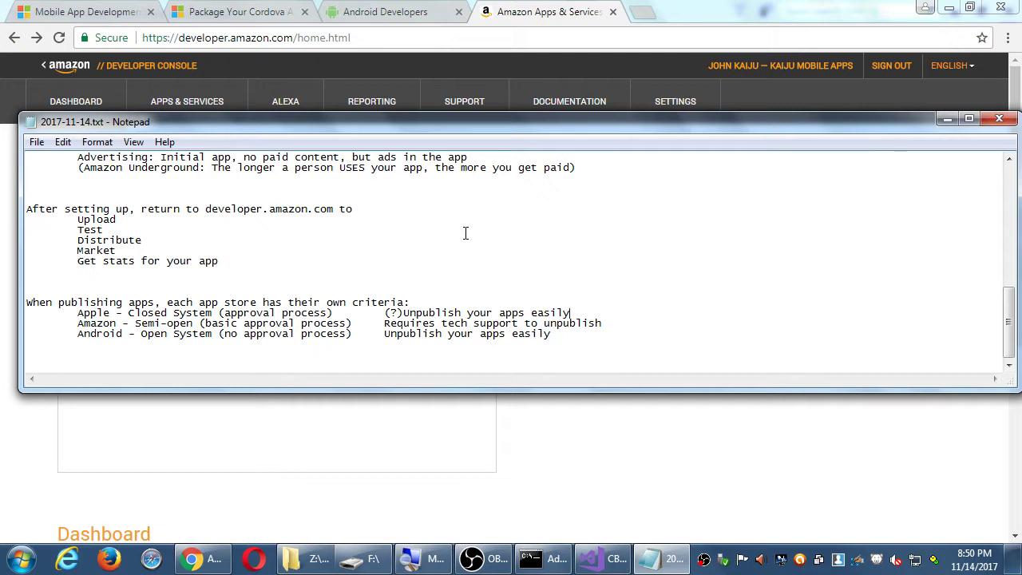
# From the dashboard, add a new app, pick Android over Mobile Web and PC & Mac, and continue
pyautogui.click(521, 432)
pyautogui.scroll(-3, 521, 429)
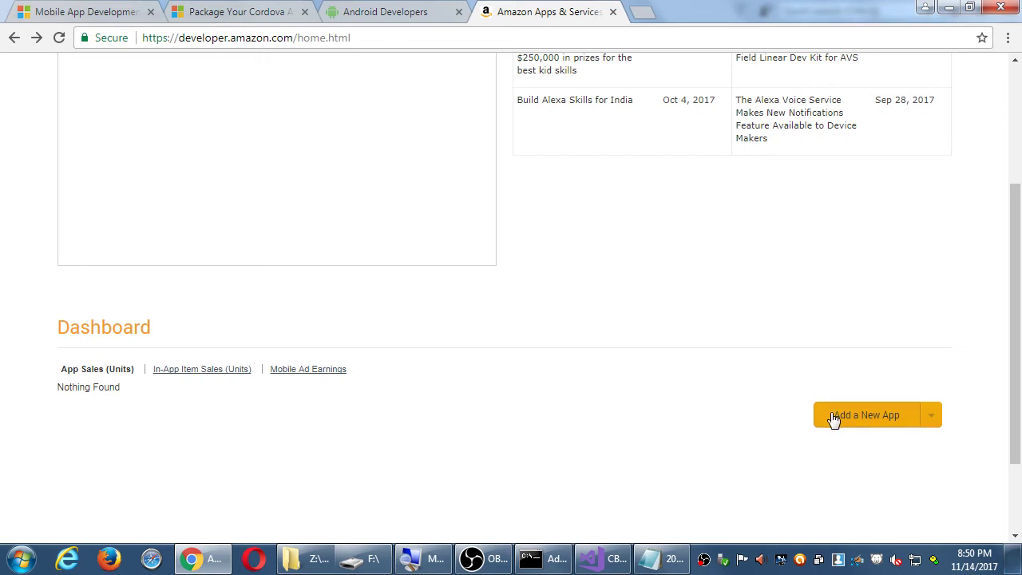
pyautogui.click(931, 417)
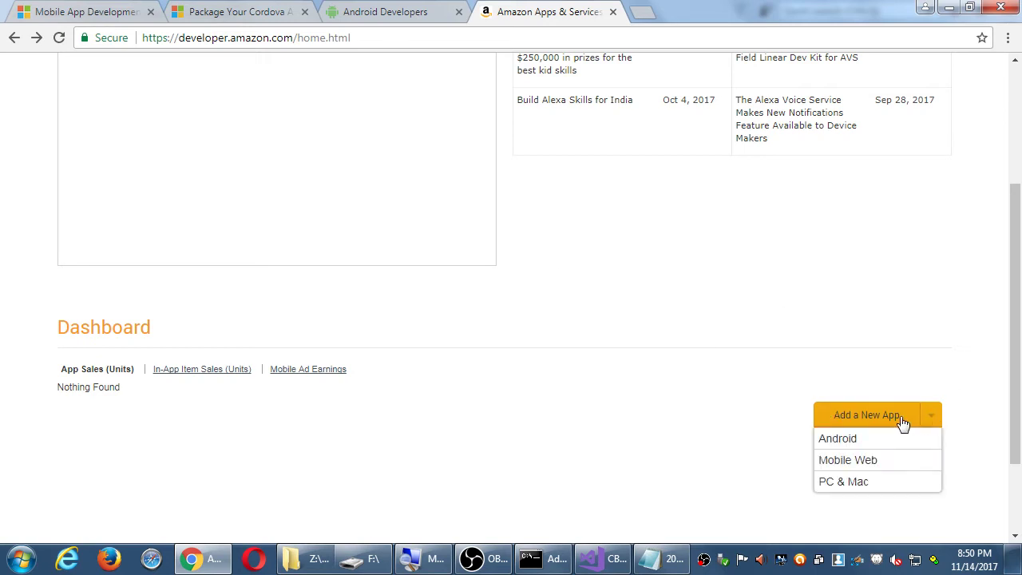
pyautogui.click(864, 420)
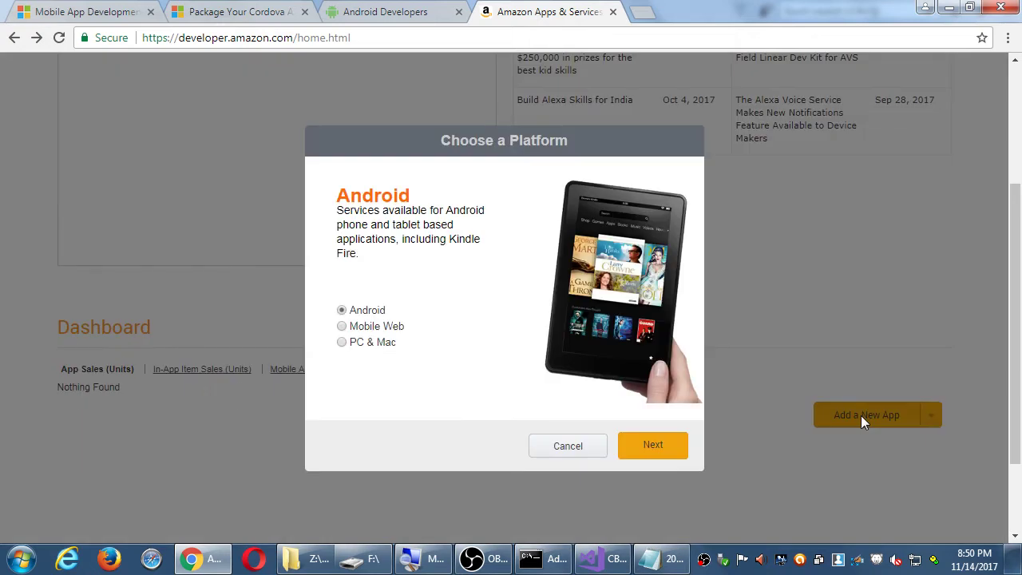
pyautogui.click(572, 453)
pyautogui.click(931, 427)
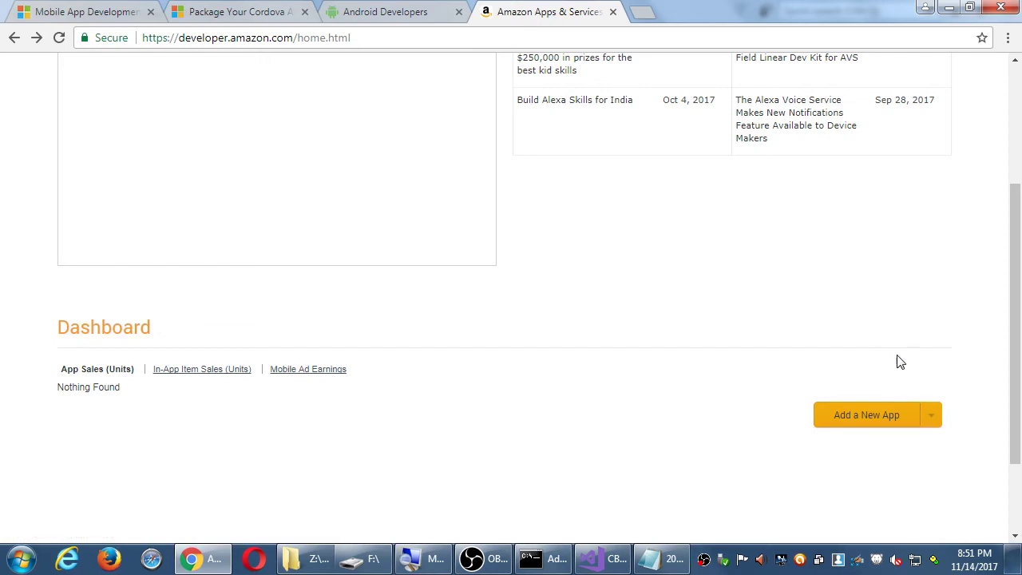
pyautogui.click(858, 419)
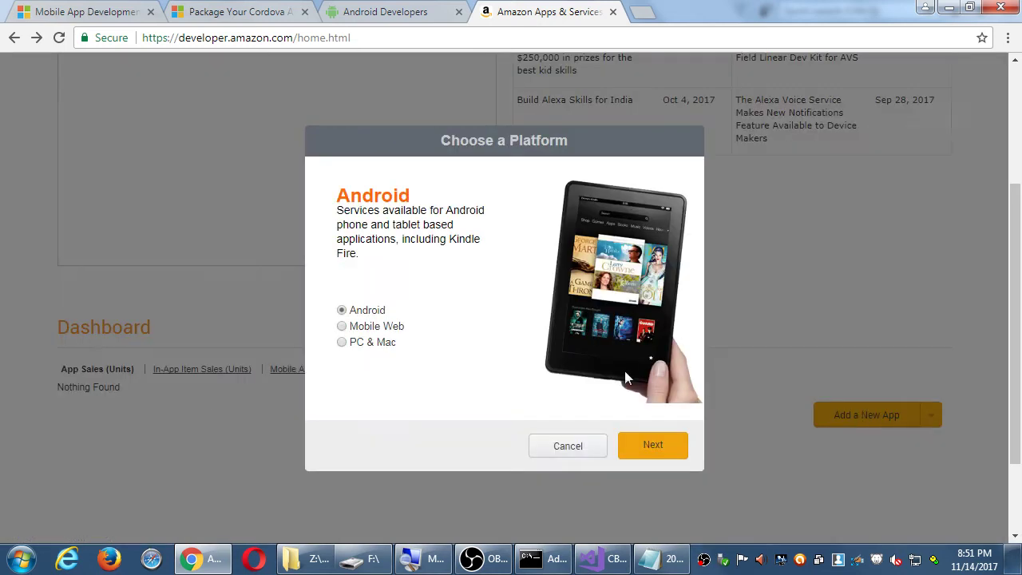
pyautogui.click(391, 331)
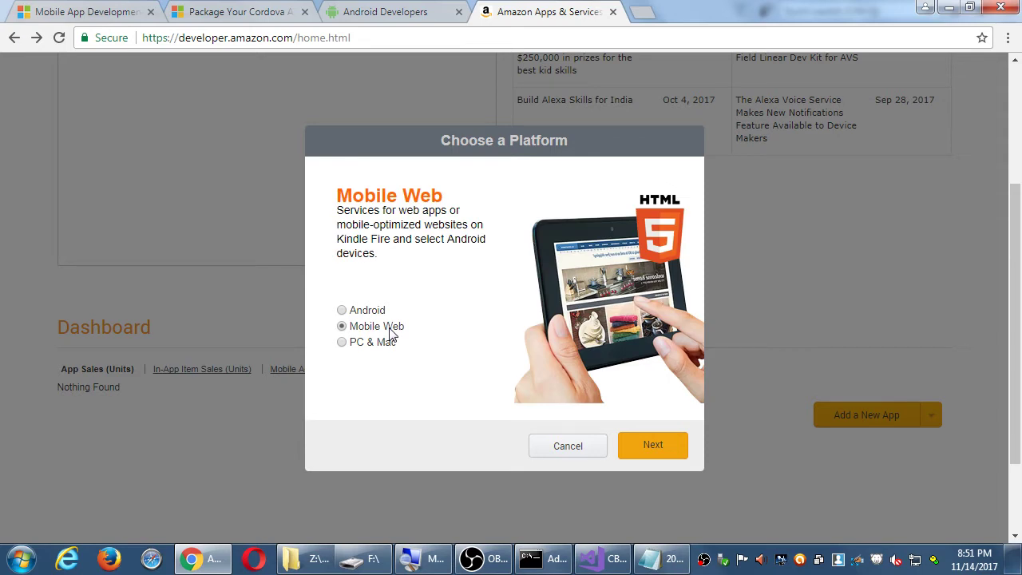
pyautogui.click(373, 342)
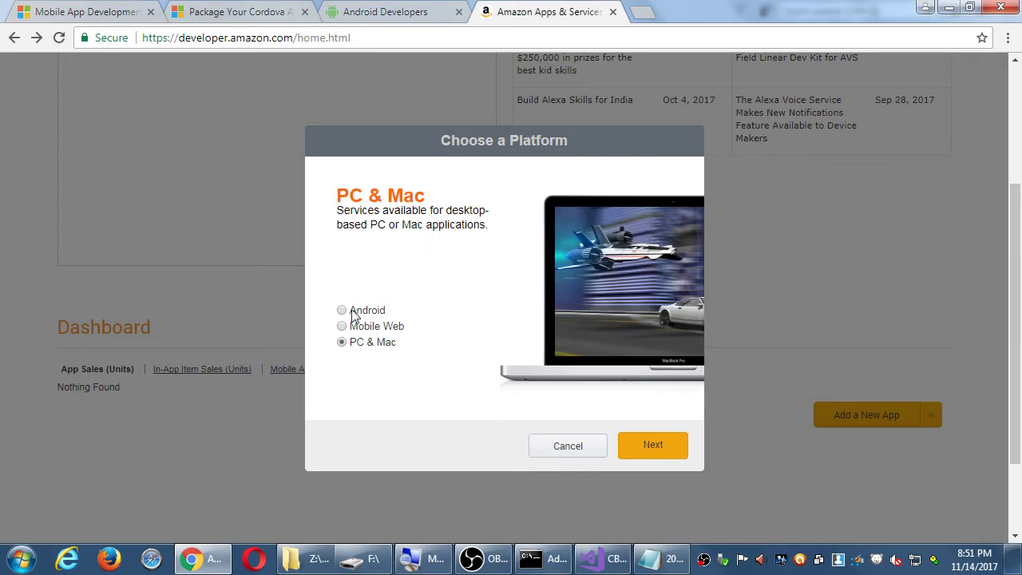
pyautogui.click(362, 315)
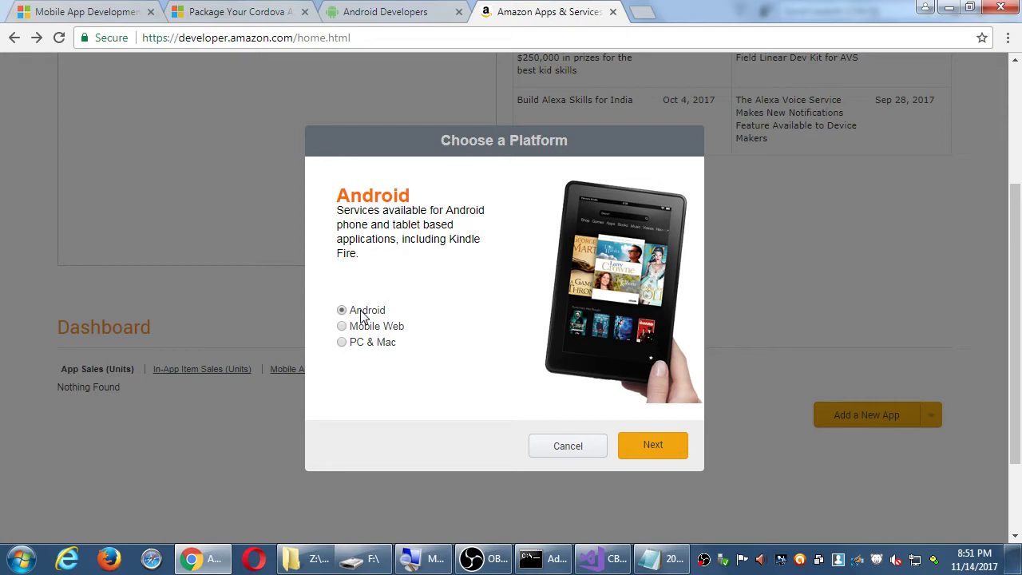
pyautogui.click(635, 444)
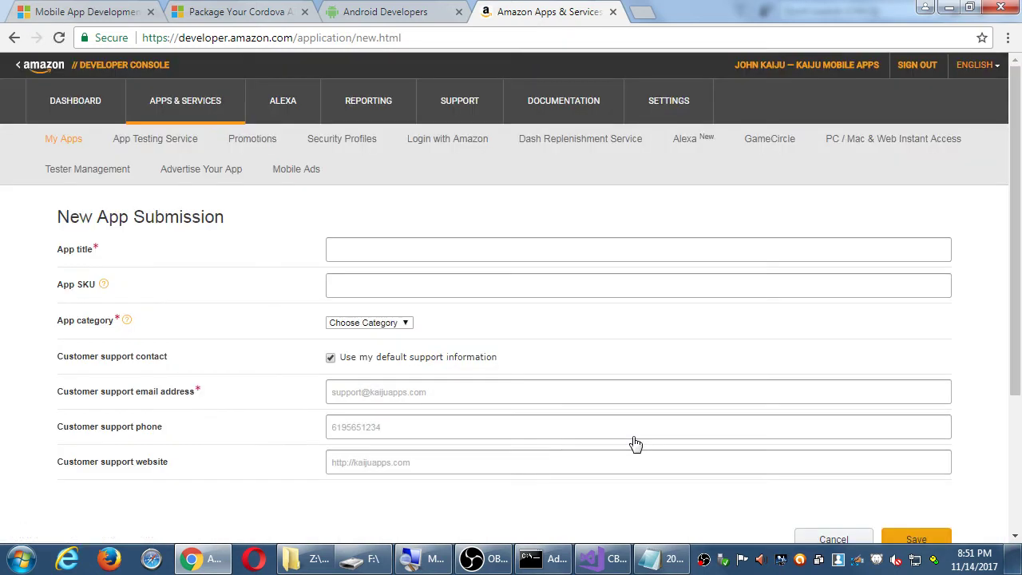
# Enter 'Kaiju CBDB' in the App title field of the New App Submission form
pyautogui.scroll(-3, 631, 439)
pyautogui.scroll(3, 629, 438)
pyautogui.scroll(-1, 600, 395)
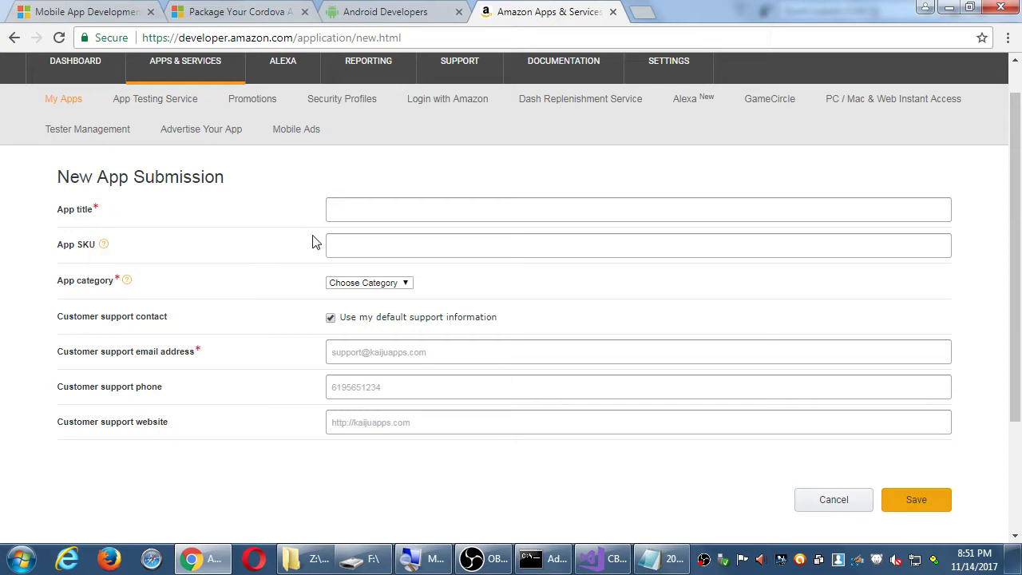
pyautogui.click(397, 210)
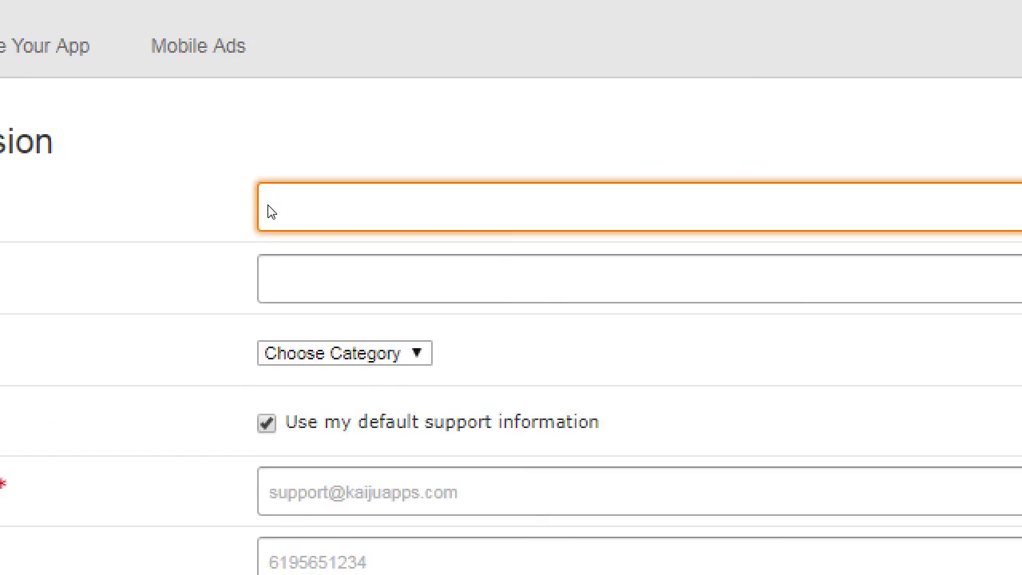
pyautogui.write('aiju CBDB')
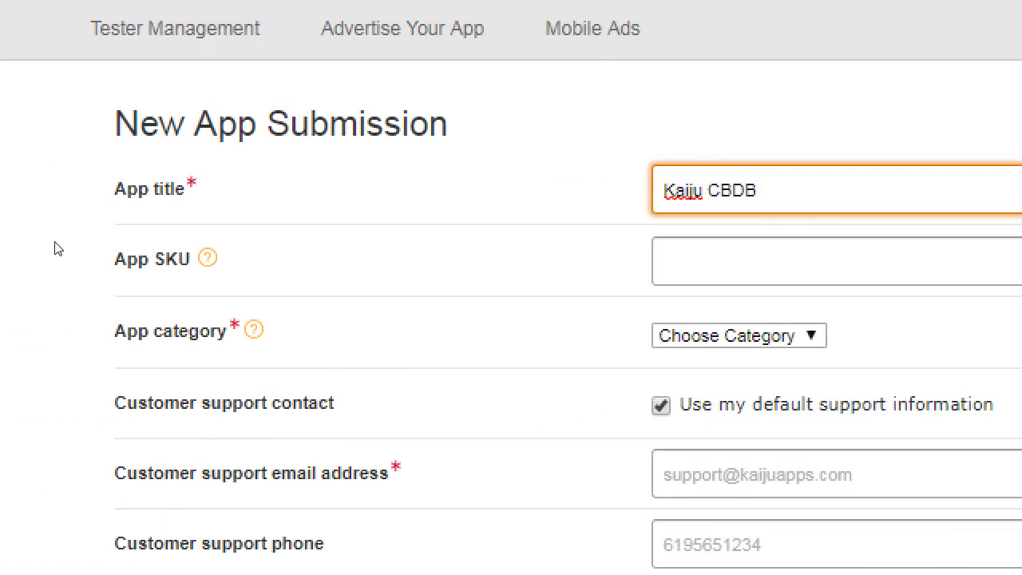
# Skip the empty App SKU field and drop down the App category list
pyautogui.moveTo(102, 250)
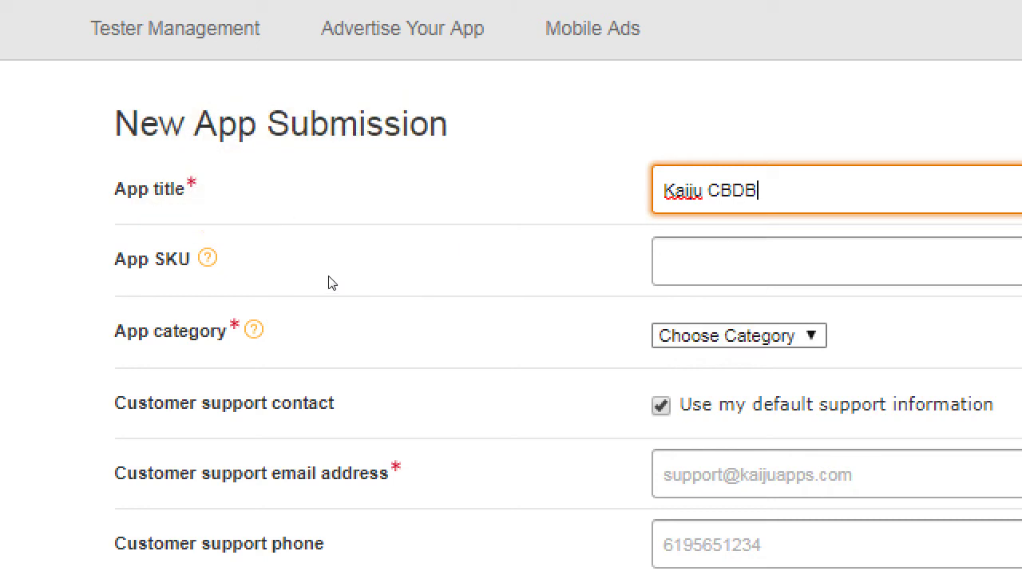
pyautogui.press('Tab')
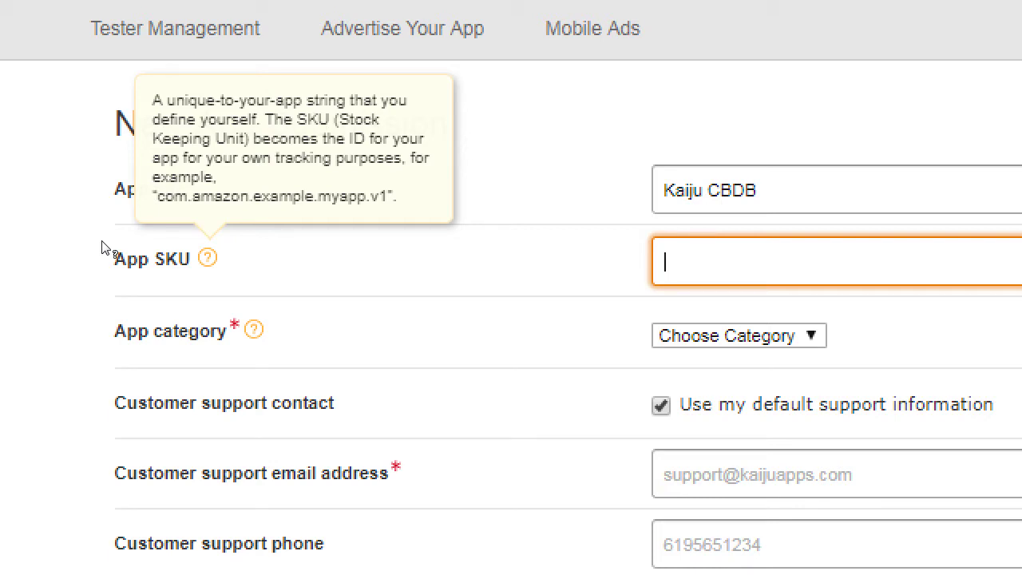
pyautogui.press('Tab')
pyautogui.hotkey('alt', 'Down')
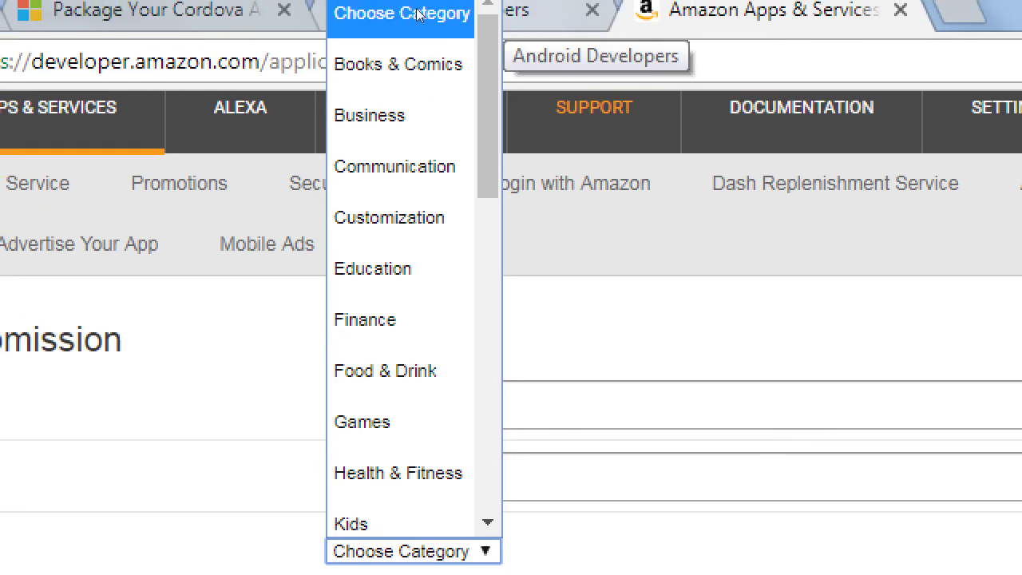
# Set the app category to Books & Comics
pyautogui.scroll(-8, 404, 169)
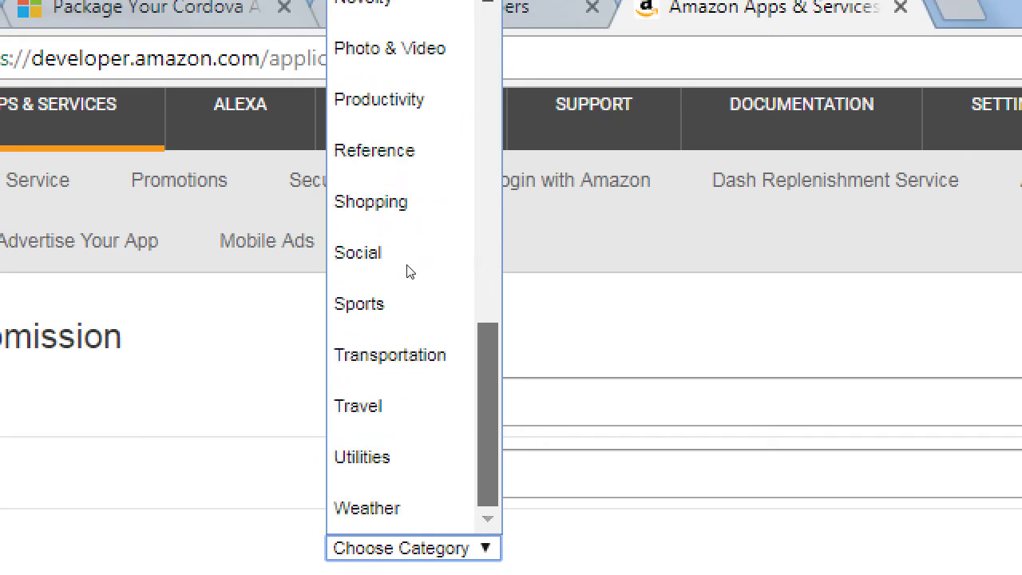
pyautogui.scroll(8, 392, 64)
pyautogui.scroll(-8, 365, 410)
pyautogui.scroll(8, 365, 154)
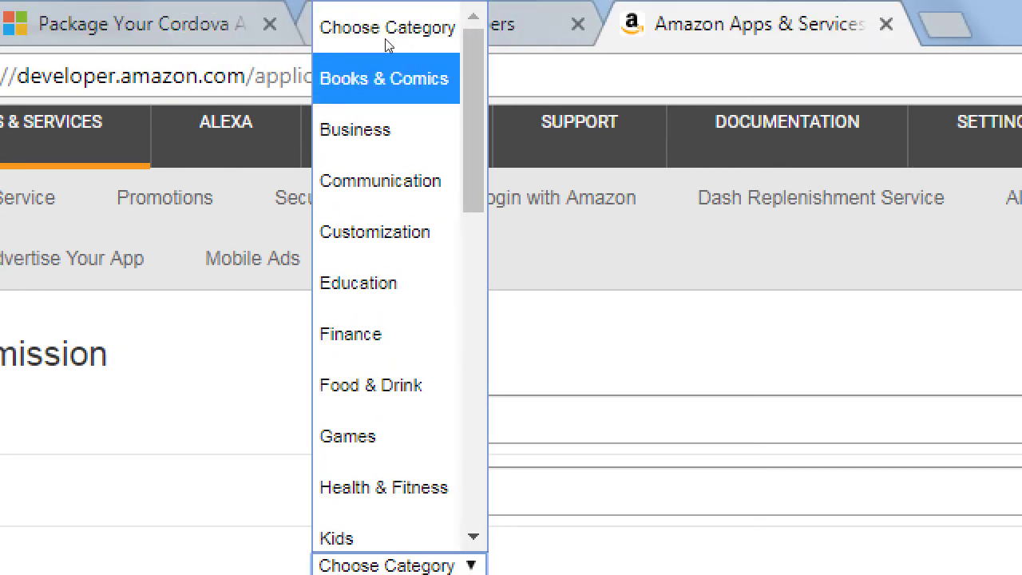
pyautogui.scroll(-3, 412, 120)
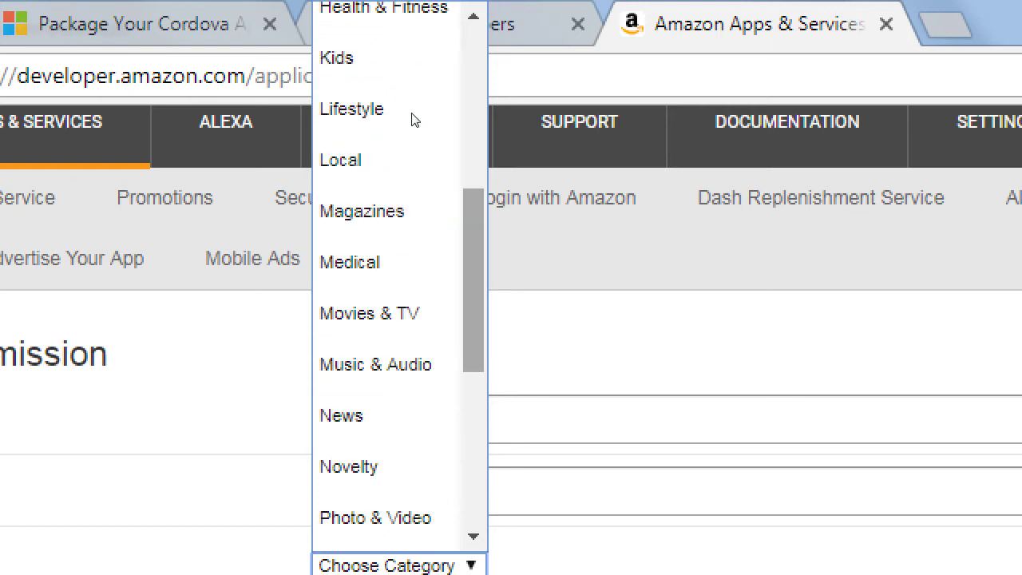
pyautogui.scroll(-3, 413, 173)
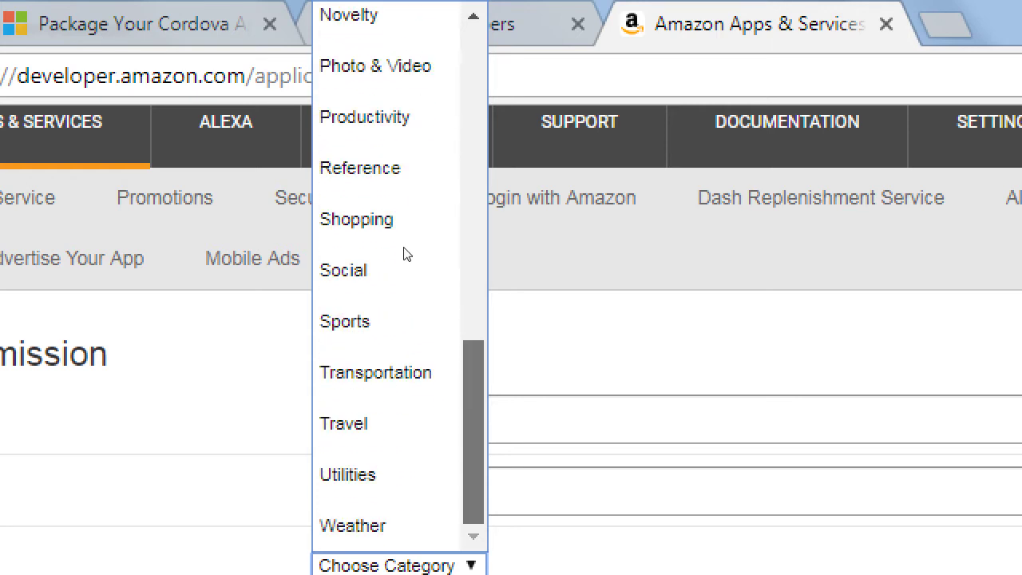
pyautogui.press('u')
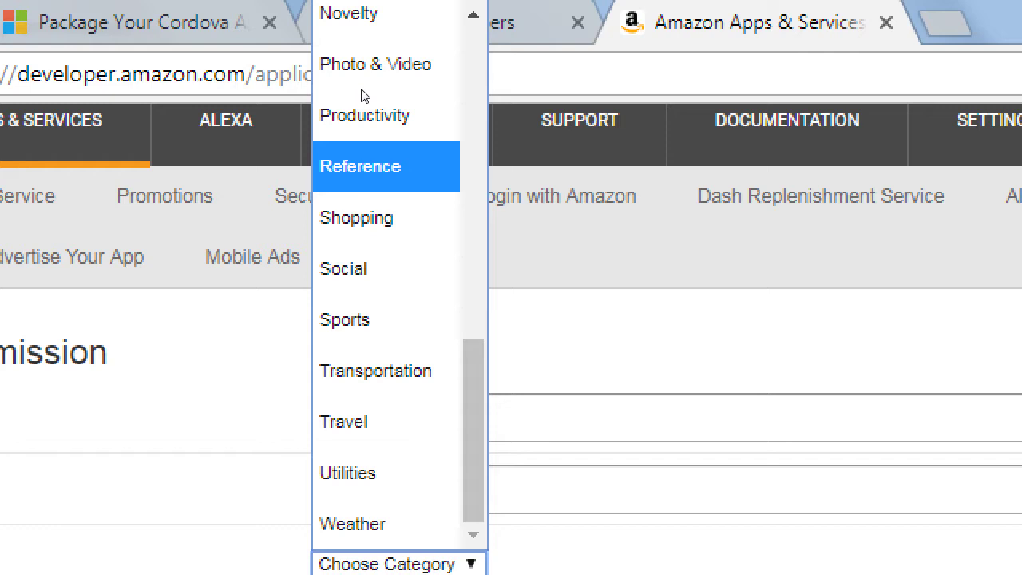
pyautogui.scroll(6, 411, 24)
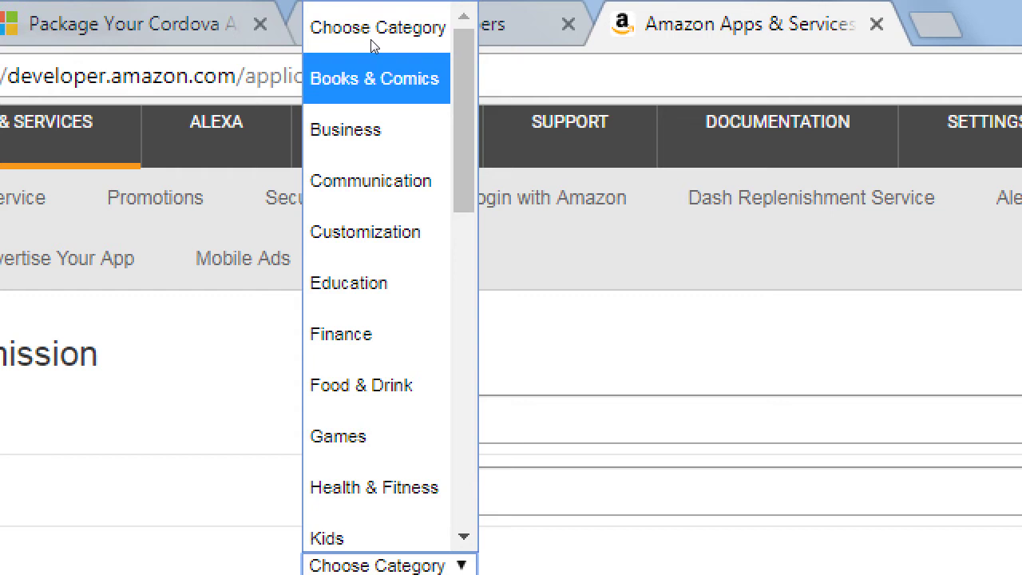
pyautogui.click(371, 39)
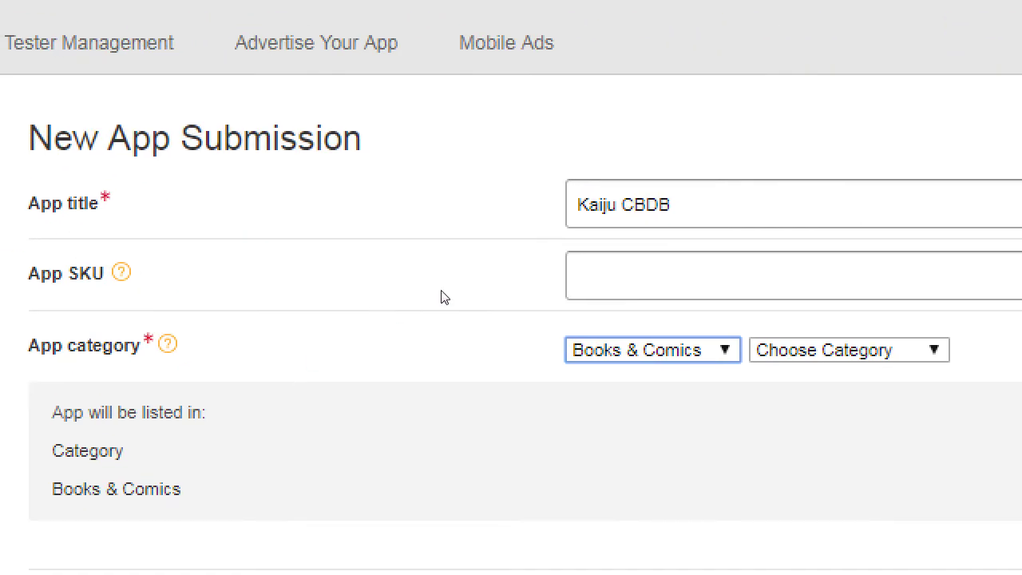
# Browse the Books & Comics subcategories, comparing E-Book Creation and Readers & Players
pyautogui.press('Tab')
pyautogui.hotkey('alt', 'Down')
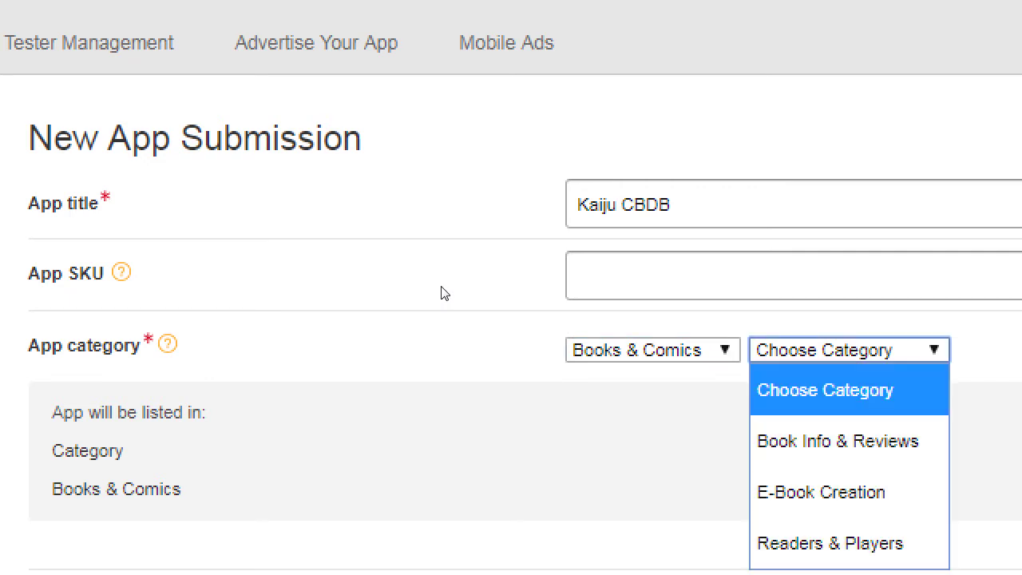
pyautogui.press('Down')
pyautogui.press('Down')
pyautogui.press('Down')
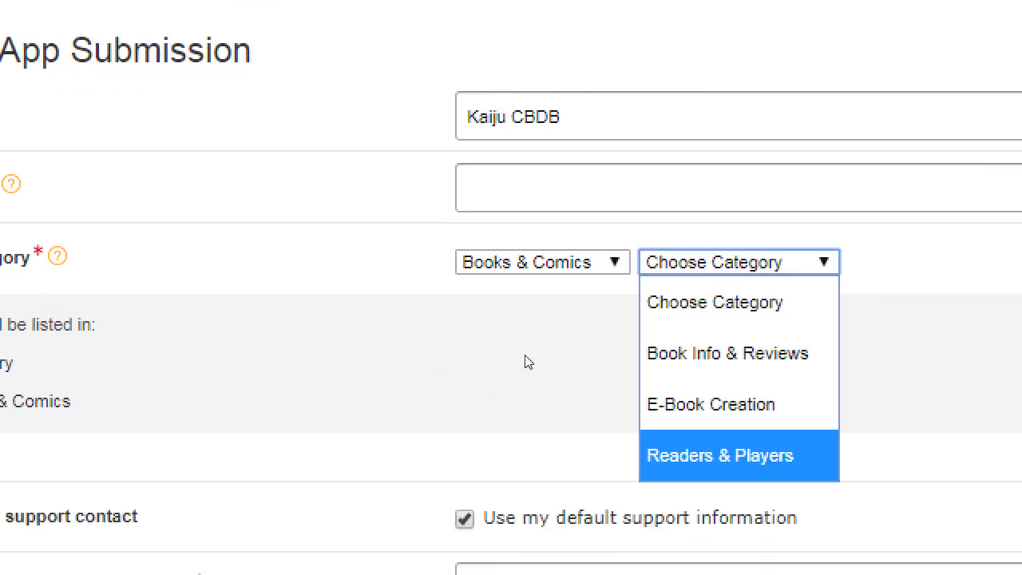
pyautogui.press('Up')
pyautogui.press('Down')
pyautogui.press('Escape')
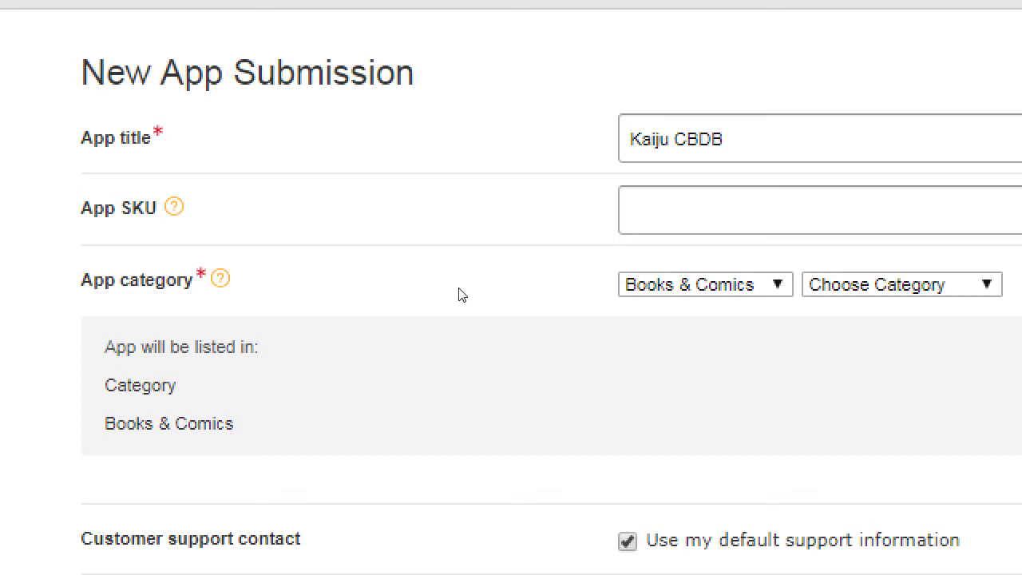
pyautogui.hotkey('alt', 'Down')
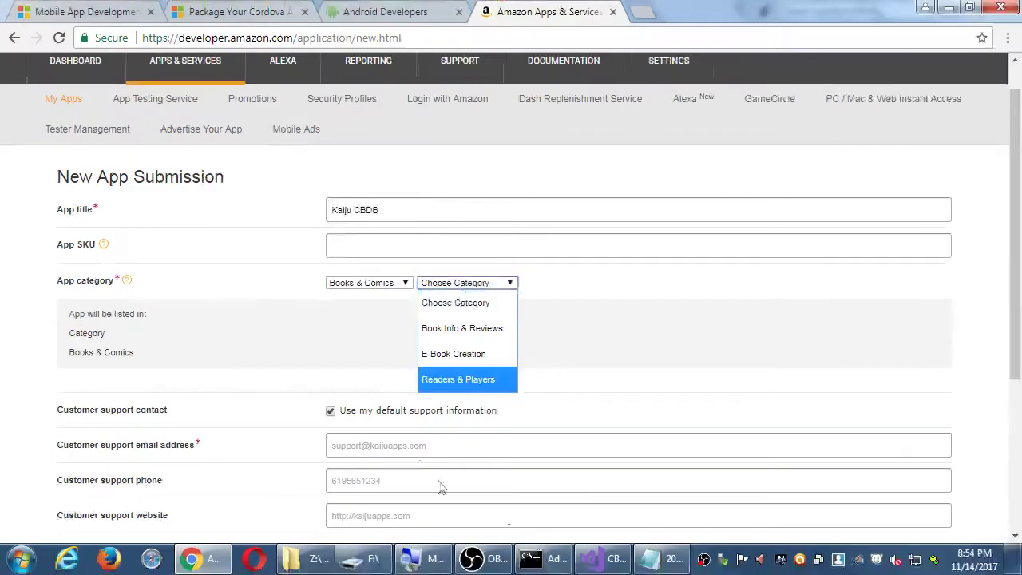
# Add a 'More marketing:' heading at the end of the Notepad notes
pyautogui.click(663, 559)
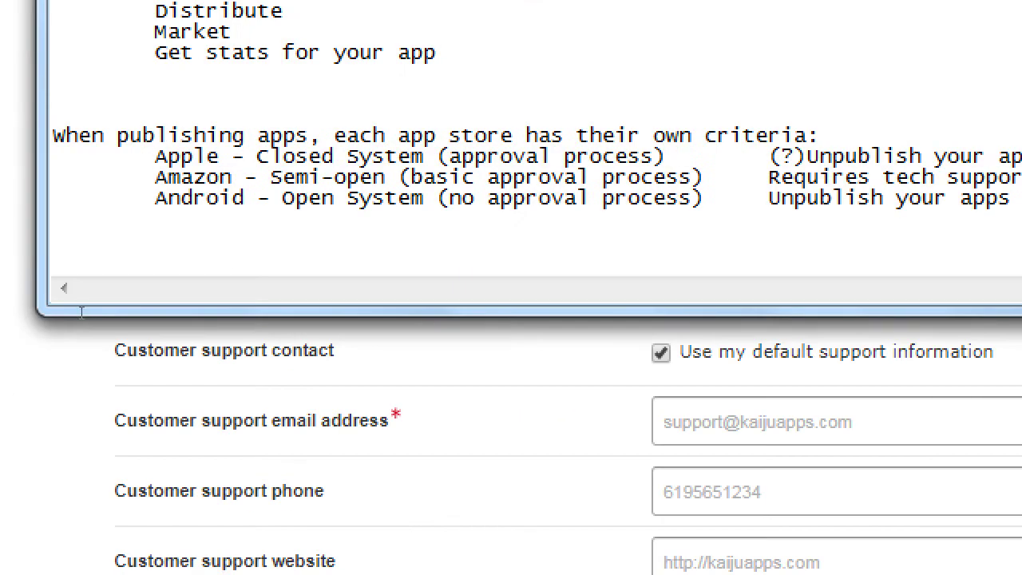
pyautogui.hotkey('ctrl', 'End')
pyautogui.press('Return')
pyautogui.write('More marketing:')
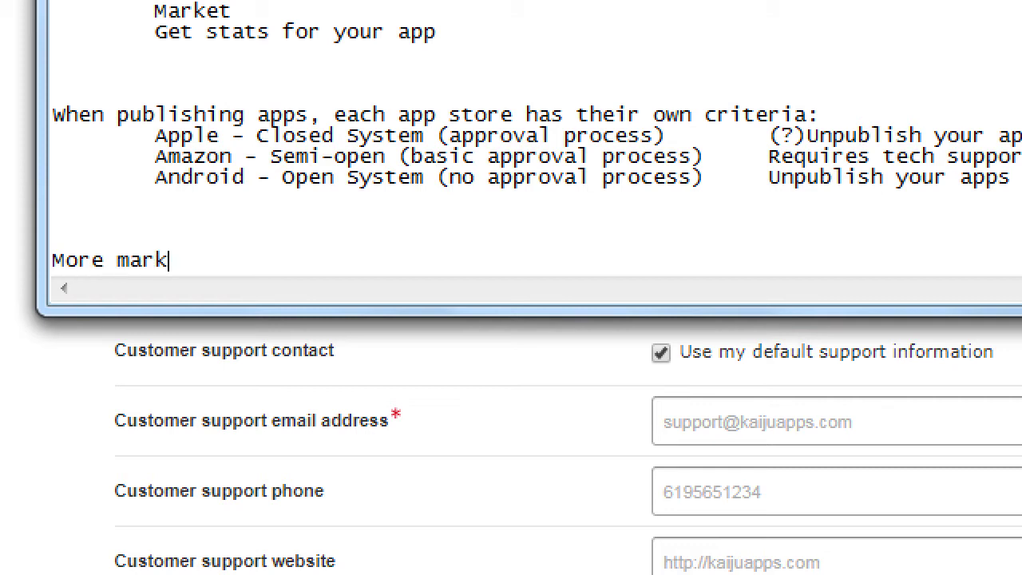
pyautogui.press('Return')
# Under it, add the indented line 'Add your app to the right category to help you get found'
pyautogui.press('Tab')
pyautogui.write('Add y')
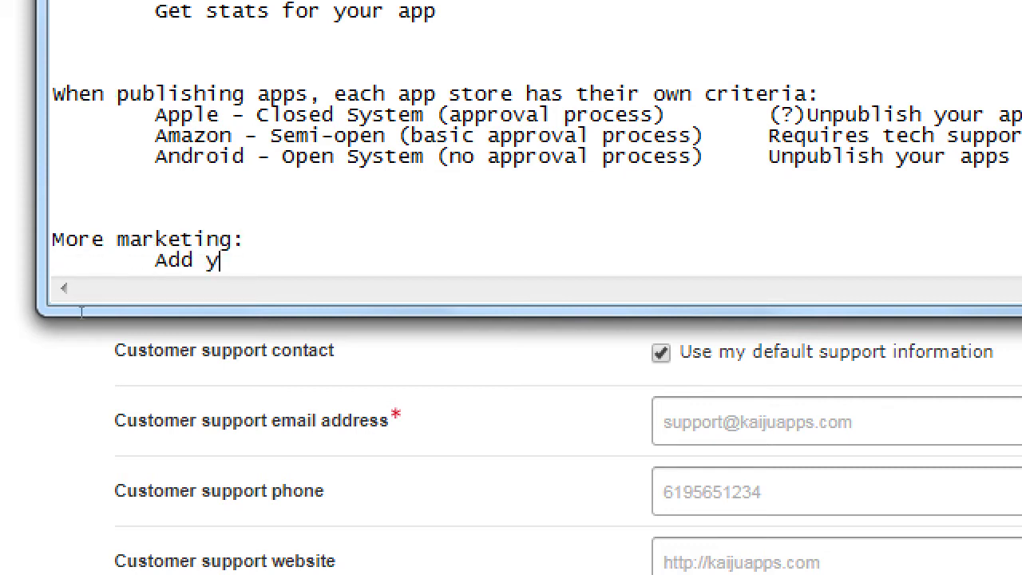
pyautogui.write('our app to the rigth')
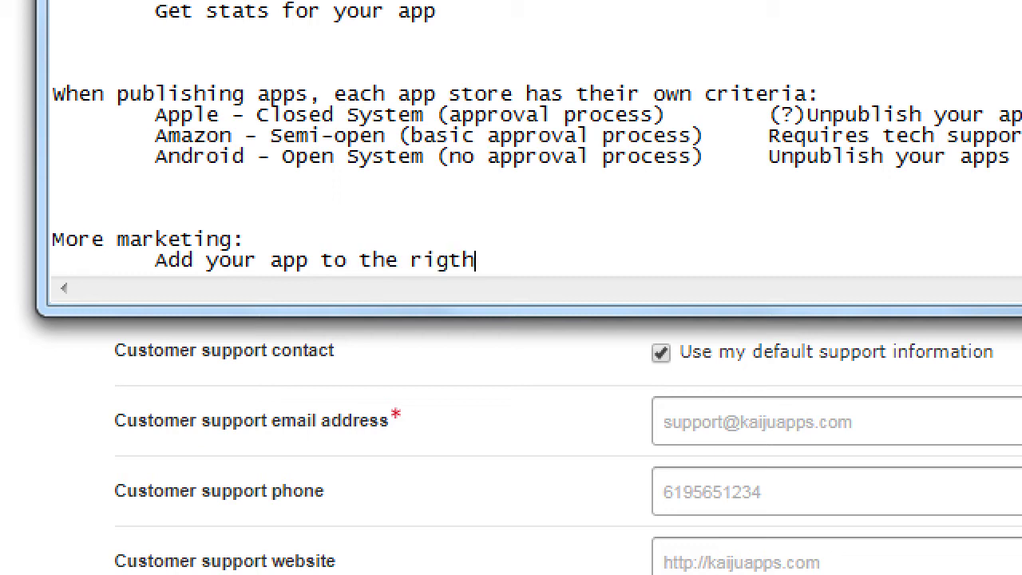
pyautogui.press('BackSpace')
pyautogui.press('BackSpace')
pyautogui.press('BackSpace')
pyautogui.write('htca')
pyautogui.press('BackSpace')
pyautogui.press('BackSpace')
pyautogui.write('category')
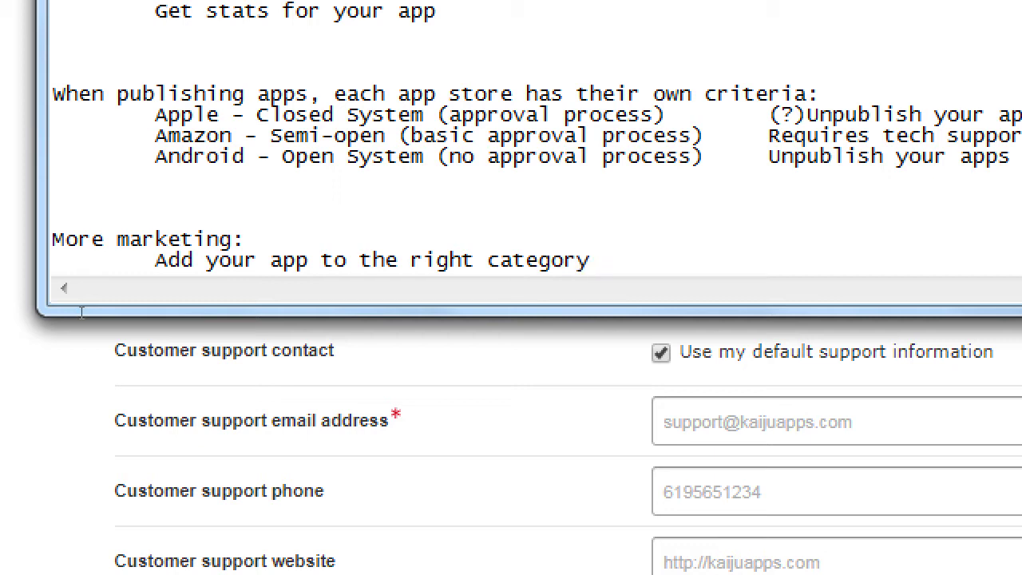
pyautogui.press('BackSpace')
pyautogui.write('ie')
pyautogui.press('BackSpace')
pyautogui.write('y to help you get found')
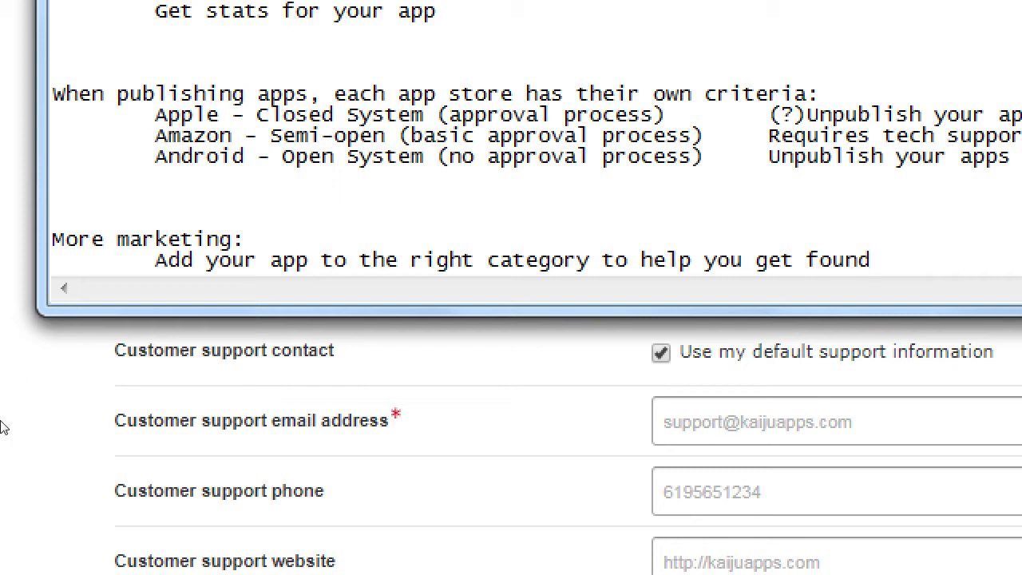
# Return to the Kaiju CBDB New App Submission form and save its general information
pyautogui.click(8, 444)
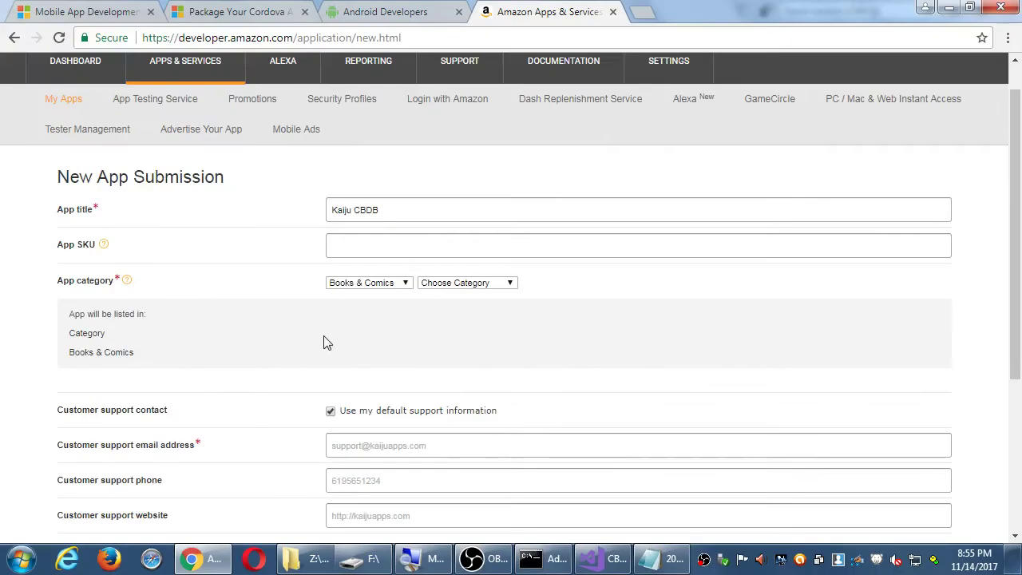
pyautogui.scroll(-2, 659, 154)
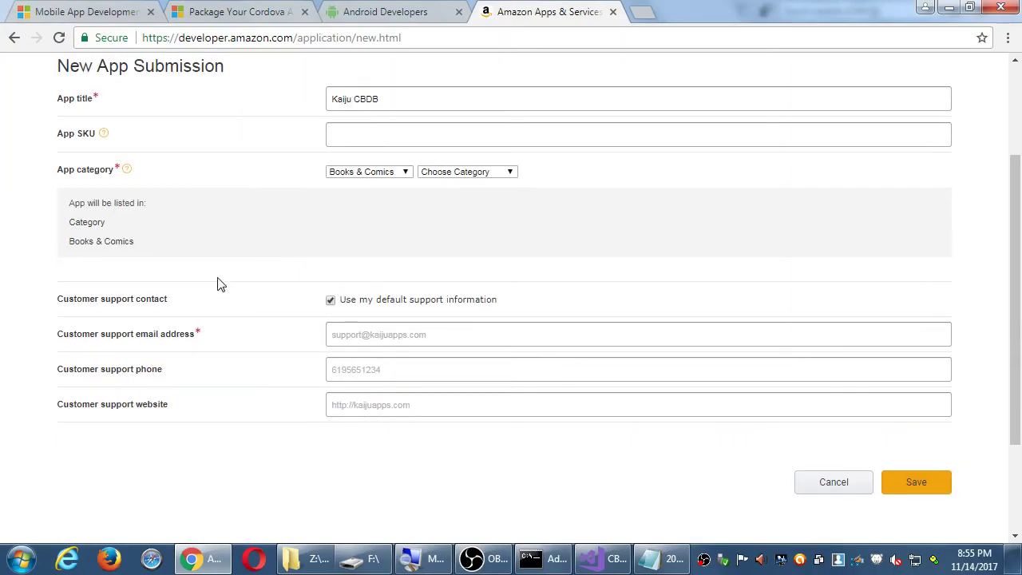
pyautogui.click(911, 484)
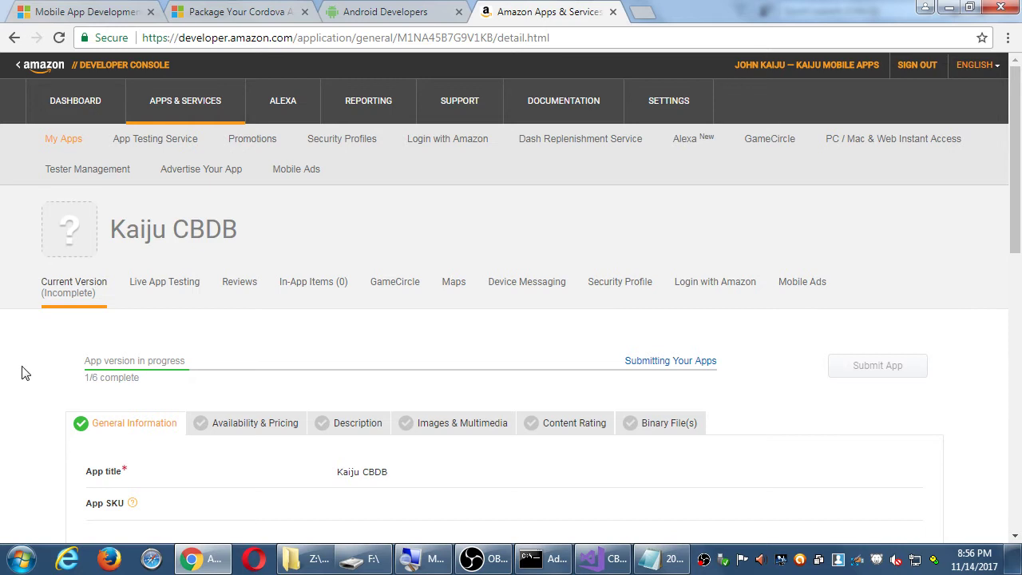
# Scroll through the saved Kaiju CBDB page to review its Books & Comics category and assigned IDs
pyautogui.scroll(-1, 22, 373)
pyautogui.scroll(-1, 22, 373)
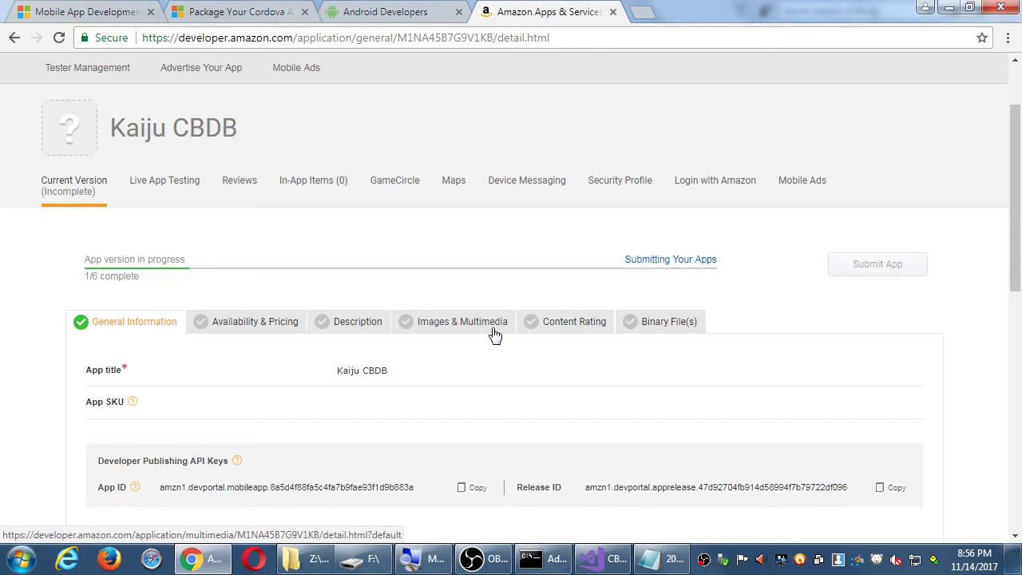
pyautogui.scroll(-1, 461, 338)
pyautogui.scroll(-3, 534, 186)
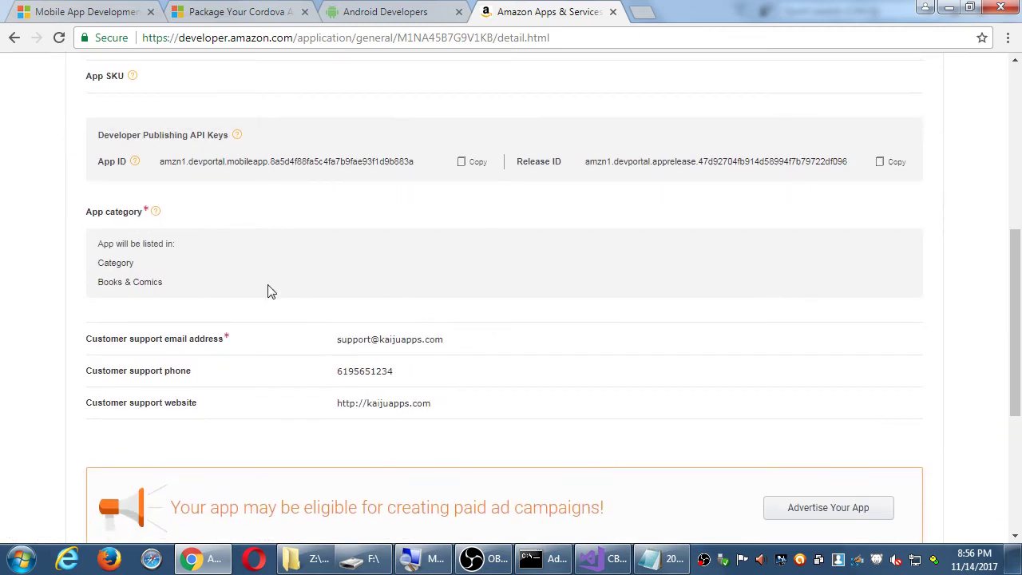
pyautogui.scroll(-3, 288, 279)
pyautogui.scroll(5, 292, 278)
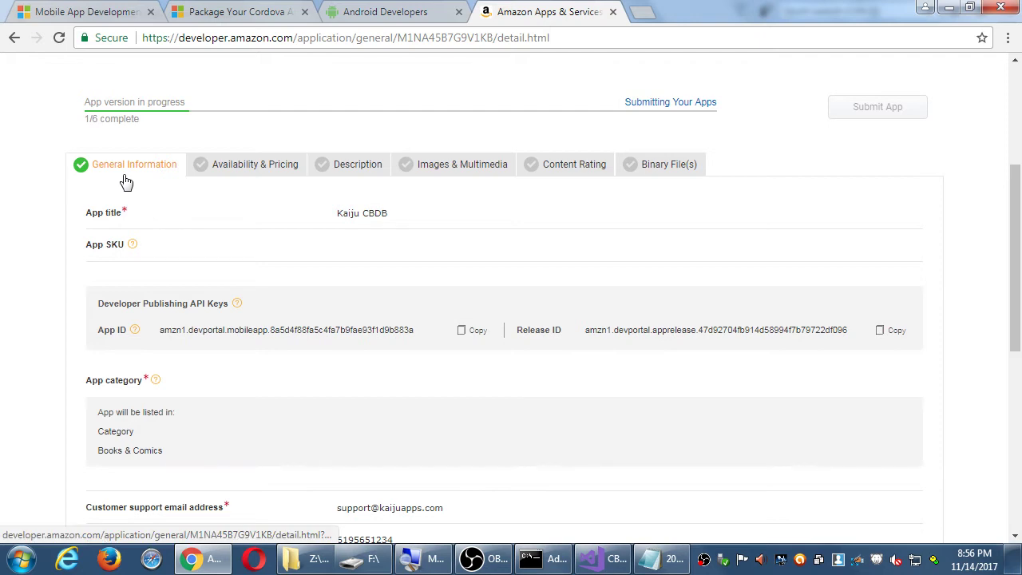
pyautogui.scroll(-4, 128, 181)
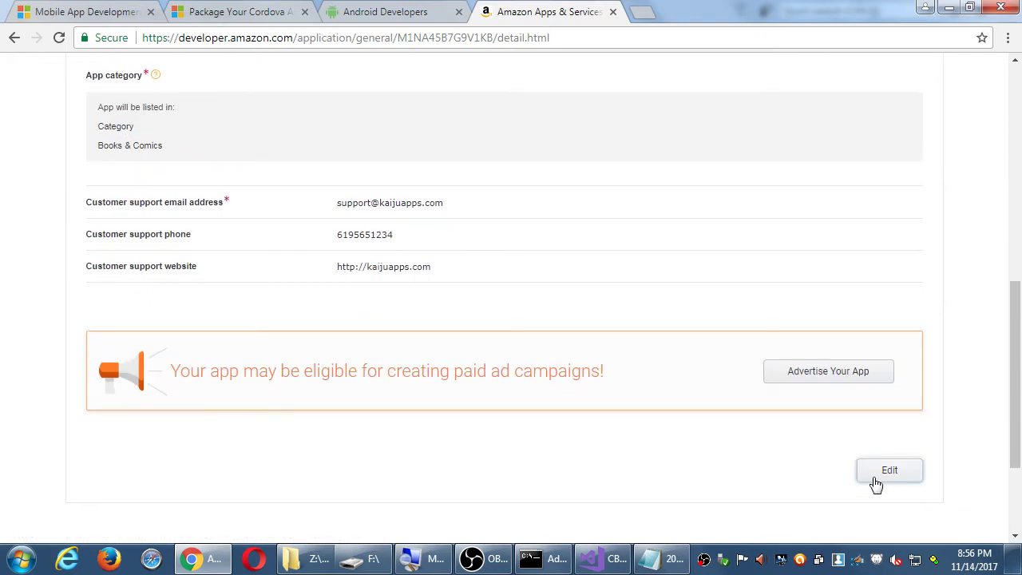
pyautogui.scroll(4, 511, 329)
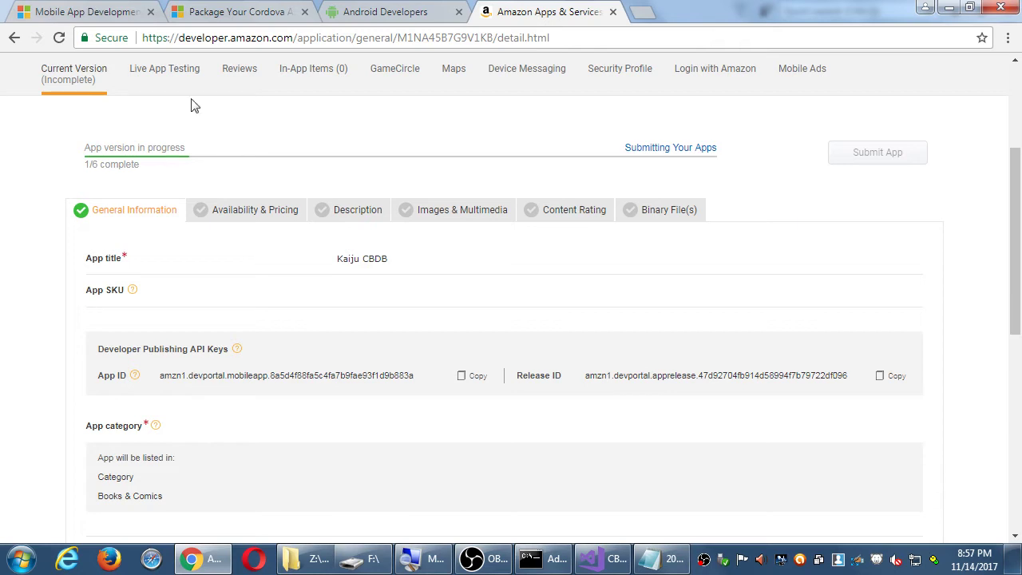
# Open Availability & Pricing and keep Kaiju CBDB available in all countries and regions
pyautogui.click(228, 214)
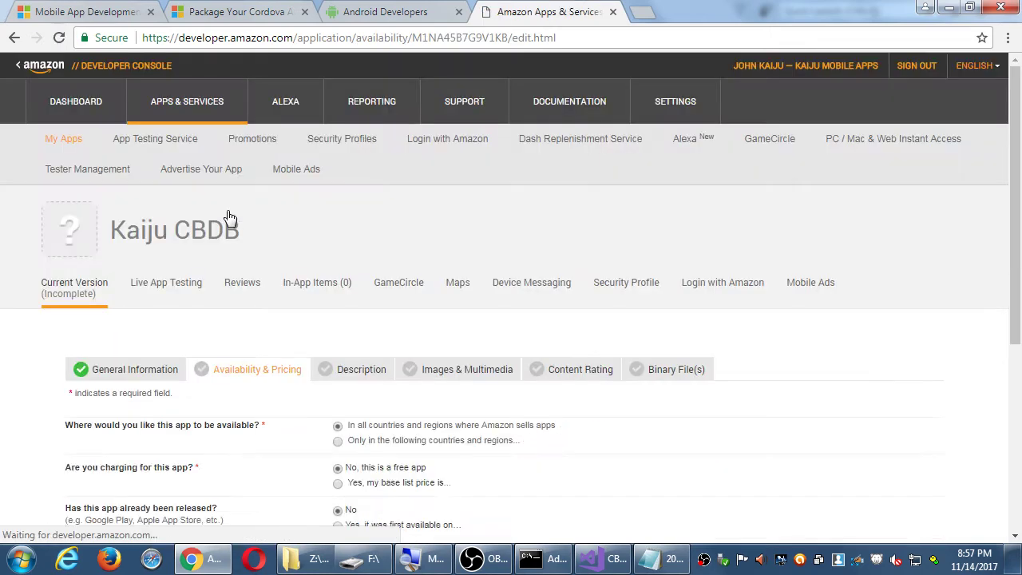
pyautogui.scroll(-2, 241, 262)
pyautogui.scroll(-2, 242, 263)
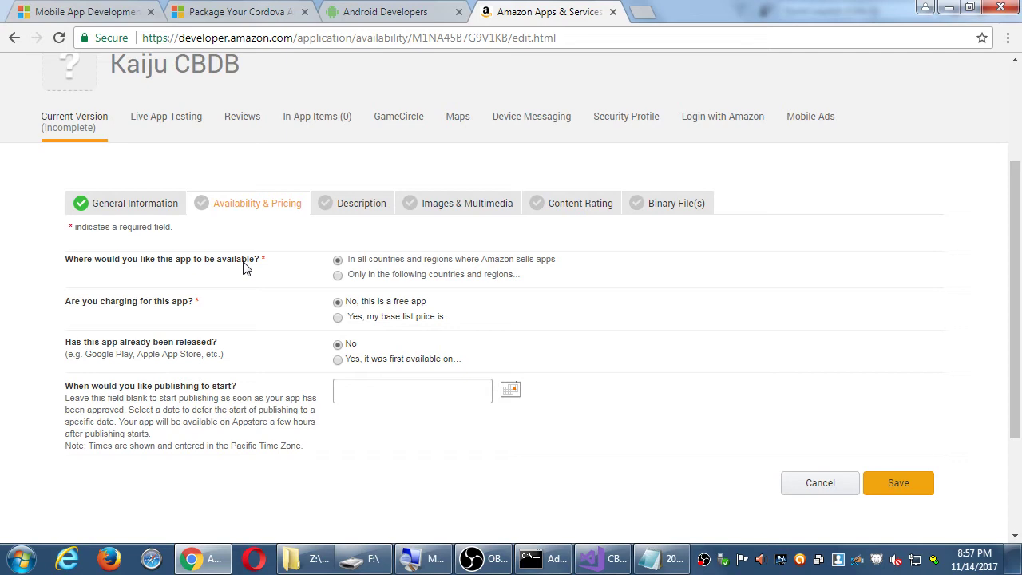
pyautogui.click(338, 275)
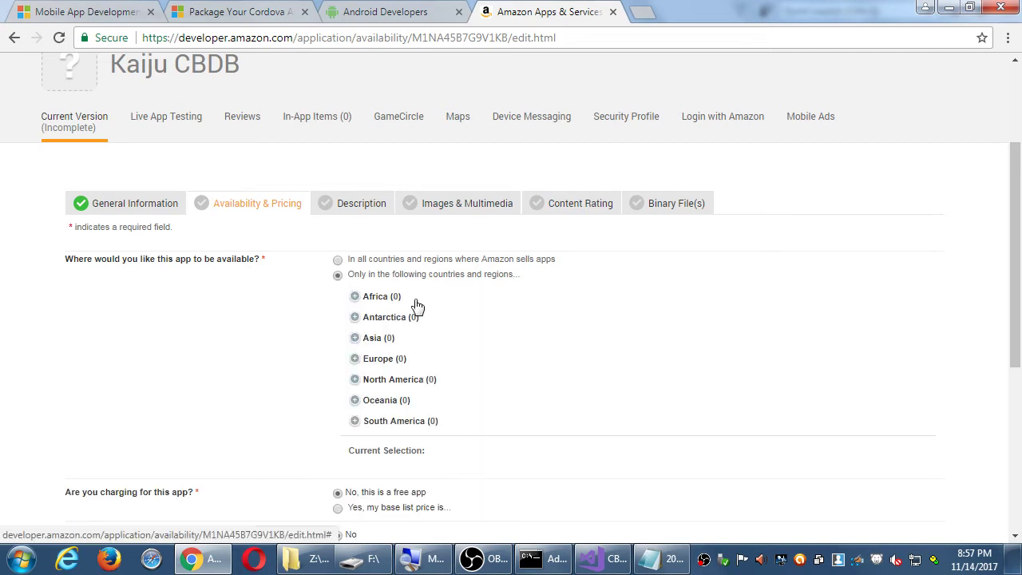
pyautogui.click(338, 260)
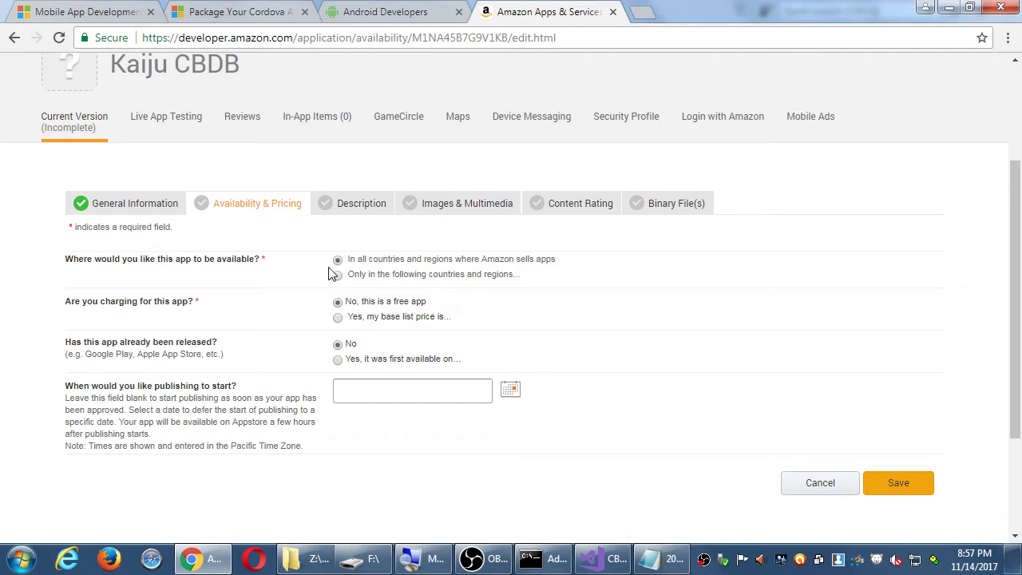
# Make Kaiju CBDB a paid app with a 0.99 United States Dollar base list price
pyautogui.click(338, 318)
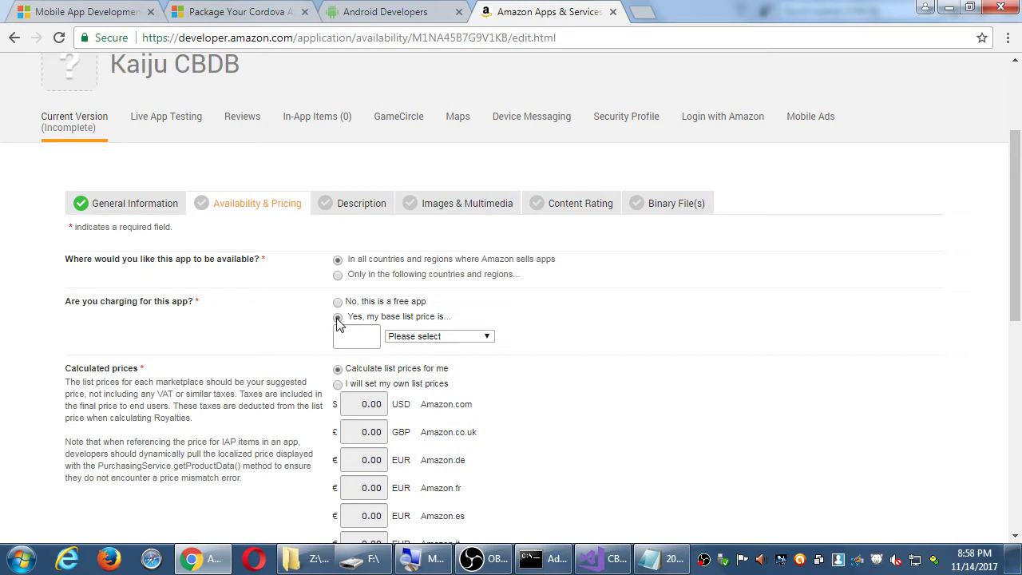
pyautogui.click(357, 335)
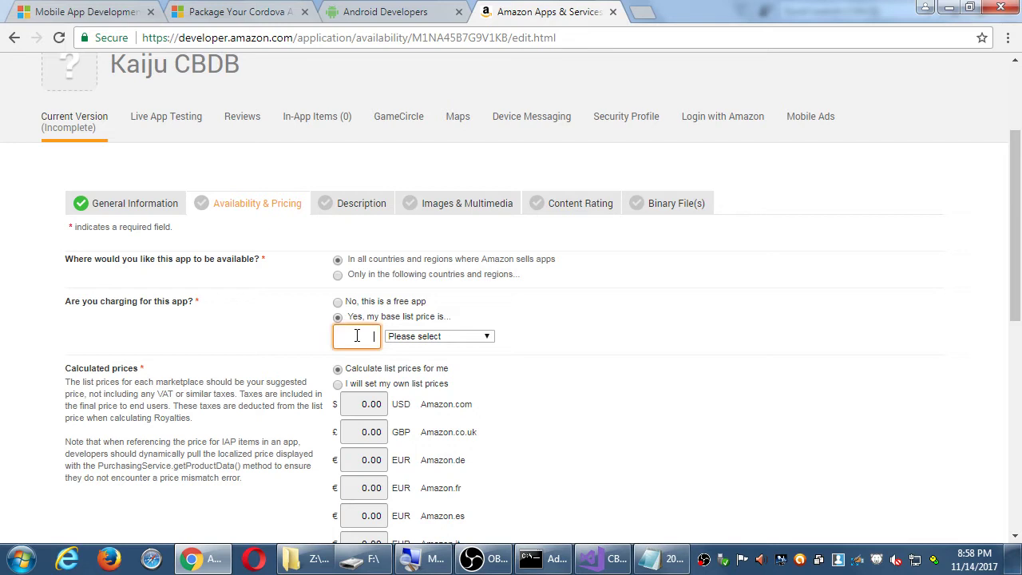
pyautogui.write('99')
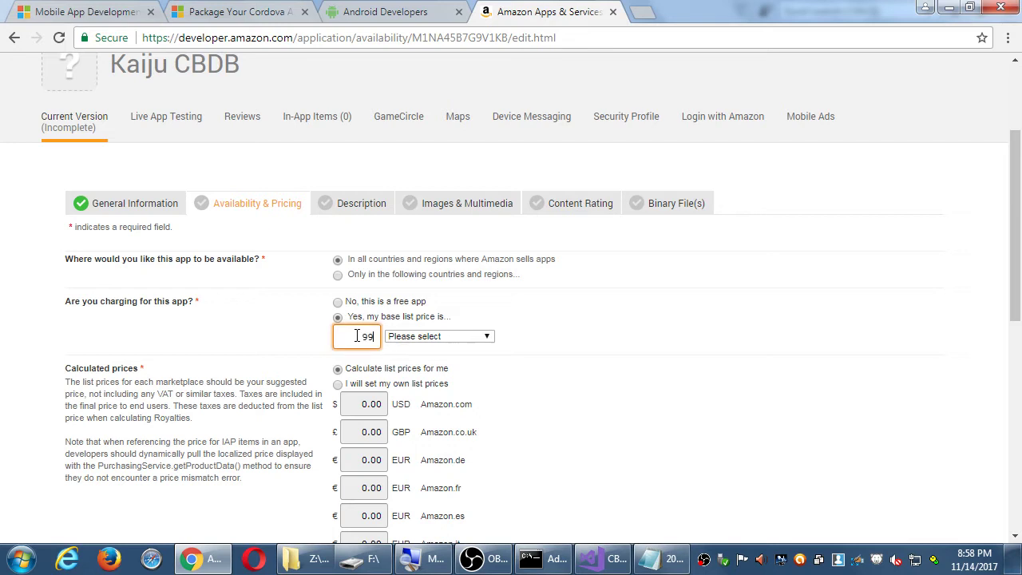
pyautogui.click(402, 337)
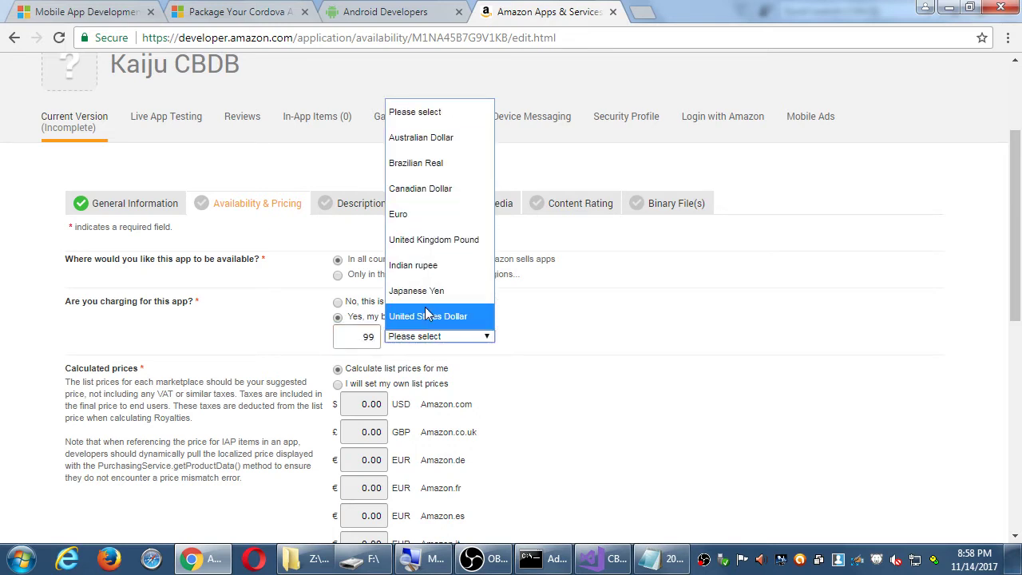
pyautogui.click(431, 317)
pyautogui.doubleClick(369, 337)
pyautogui.write('0.99')
pyautogui.press('Tab')
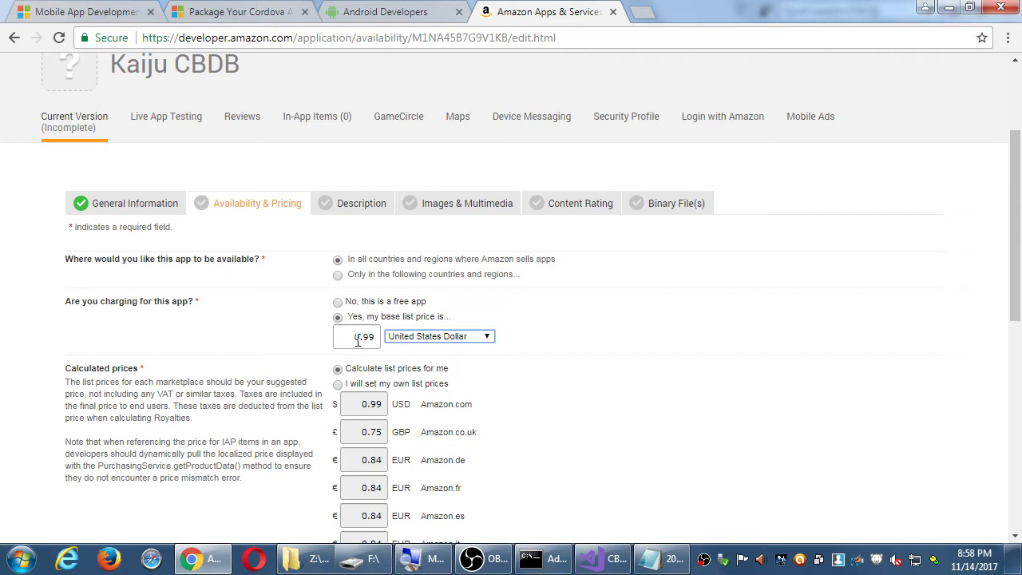
# Review the automatically calculated marketplace prices for the 0.99 USD base price
pyautogui.scroll(-3, 594, 388)
pyautogui.scroll(-1, 444, 372)
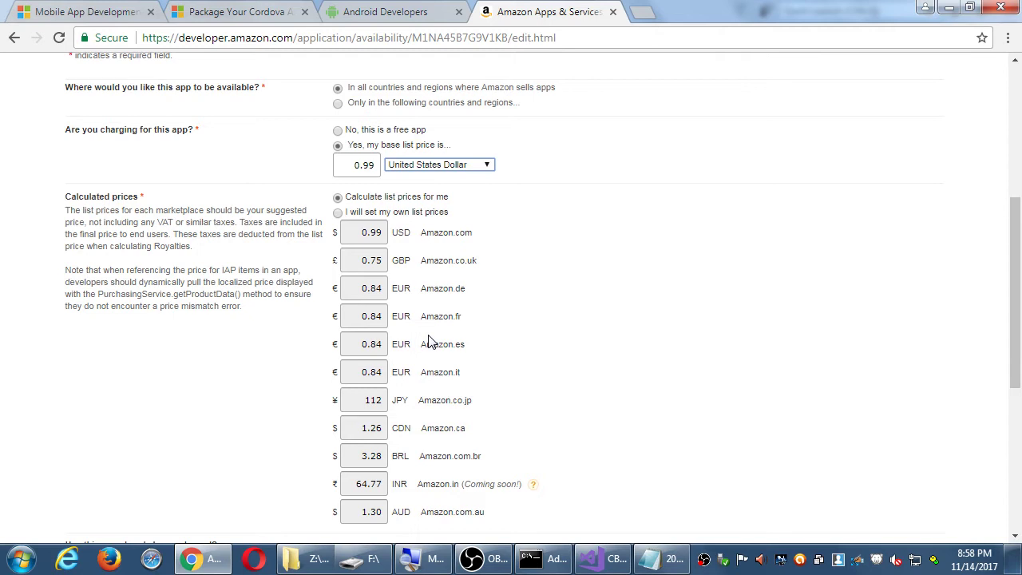
pyautogui.scroll(-2, 436, 355)
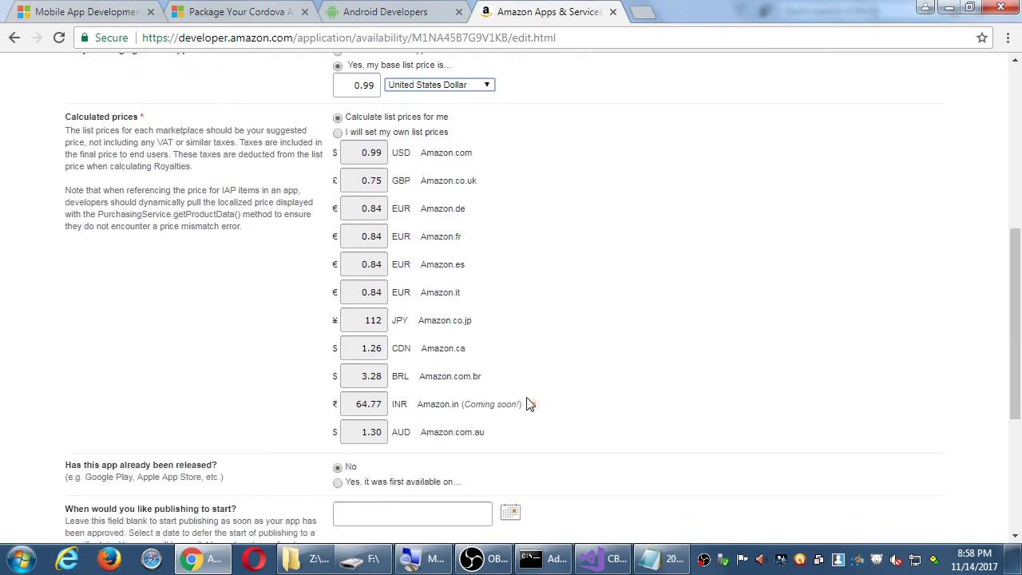
pyautogui.moveTo(535, 406)
pyautogui.scroll(3, 360, 299)
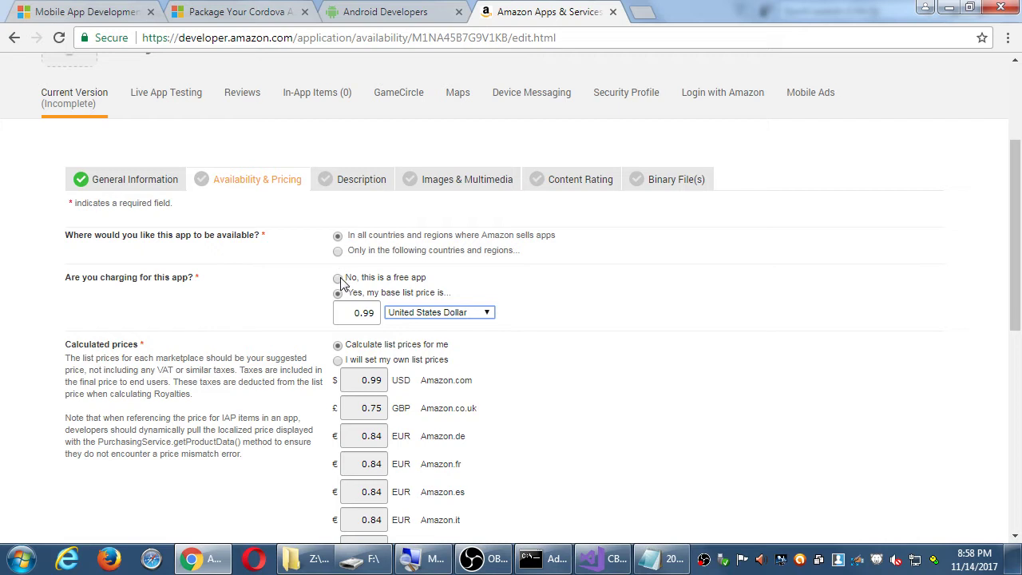
pyautogui.scroll(-1, 339, 285)
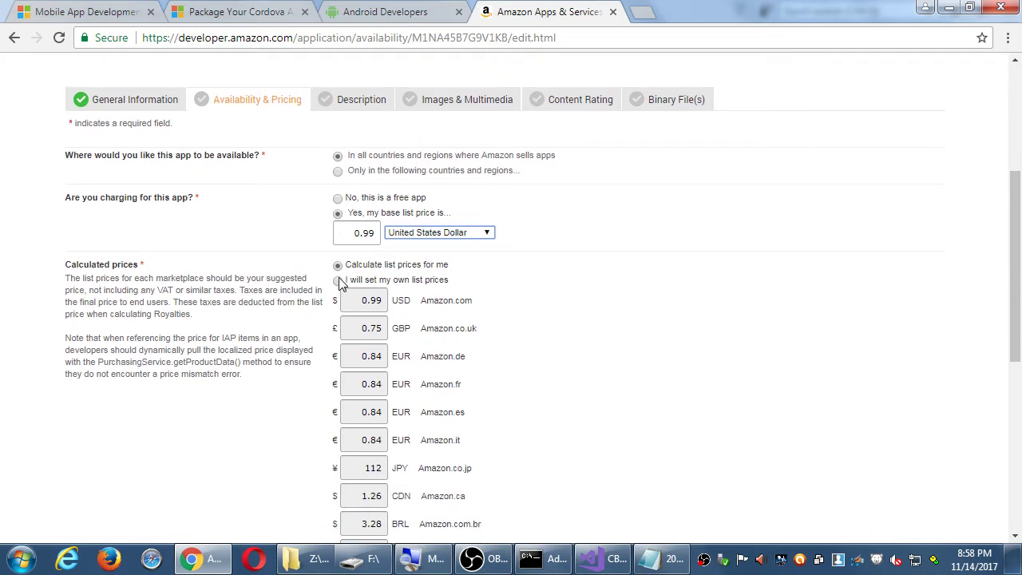
pyautogui.scroll(-1, 338, 284)
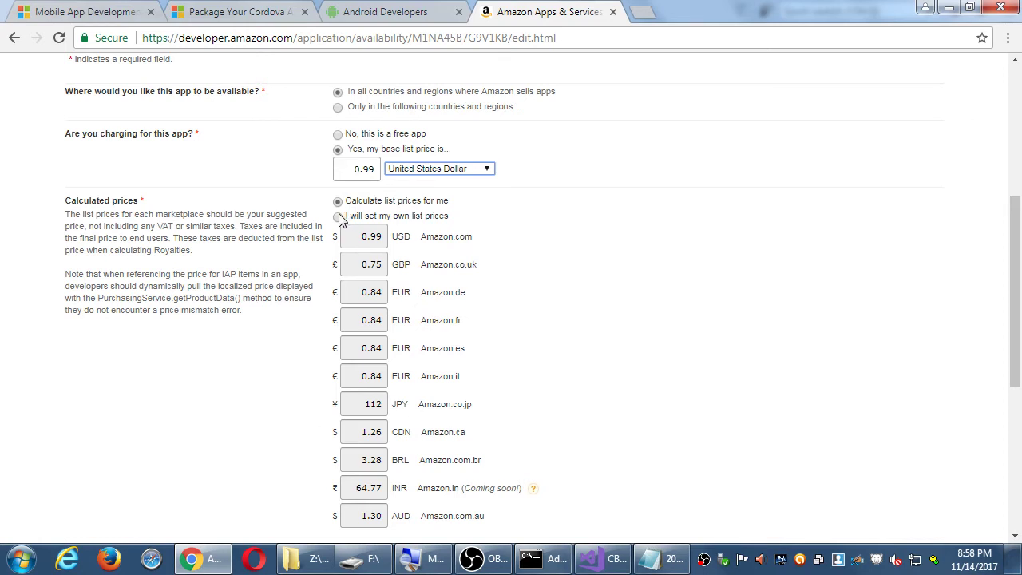
# Switch Kaiju CBDB back to a free app marked as not previously released
pyautogui.click(338, 135)
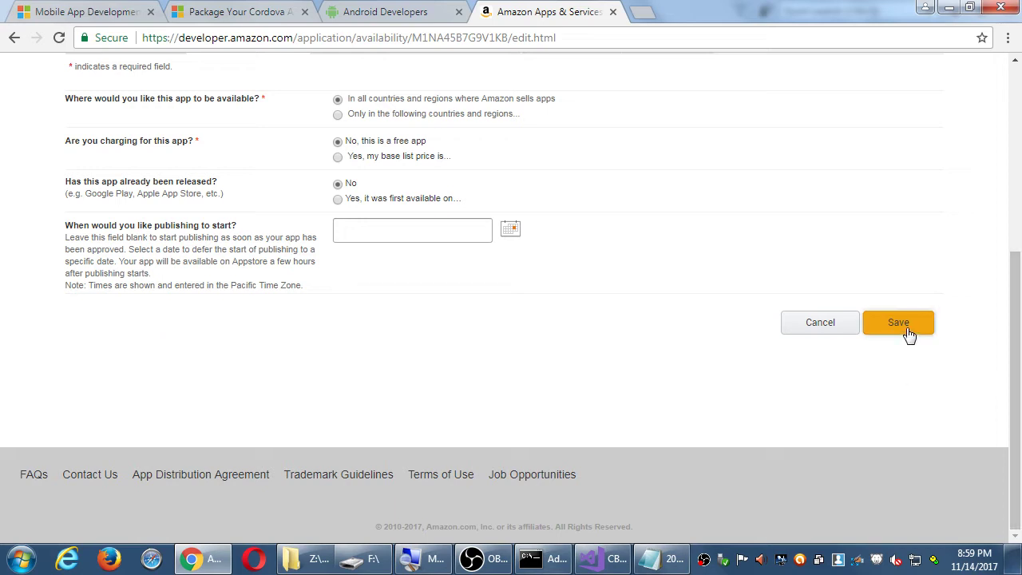
pyautogui.scroll(1, 719, 394)
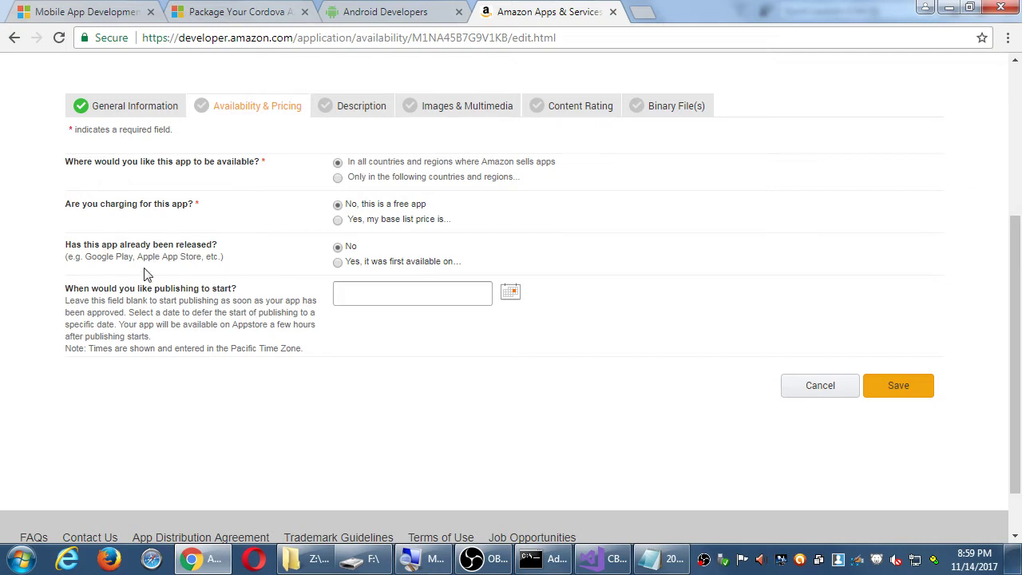
pyautogui.press('Tab')
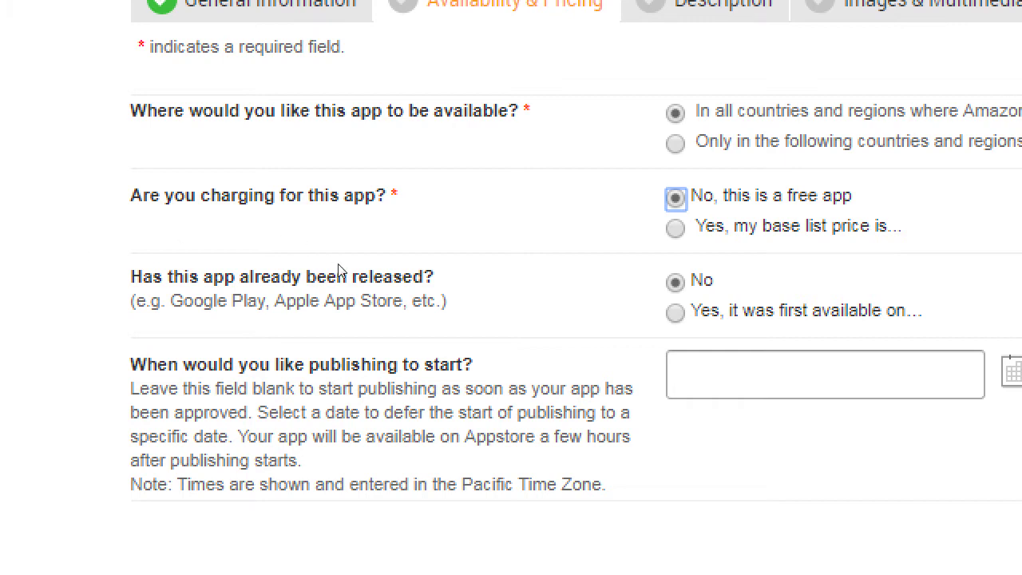
pyautogui.press('Tab')
pyautogui.press('Down')
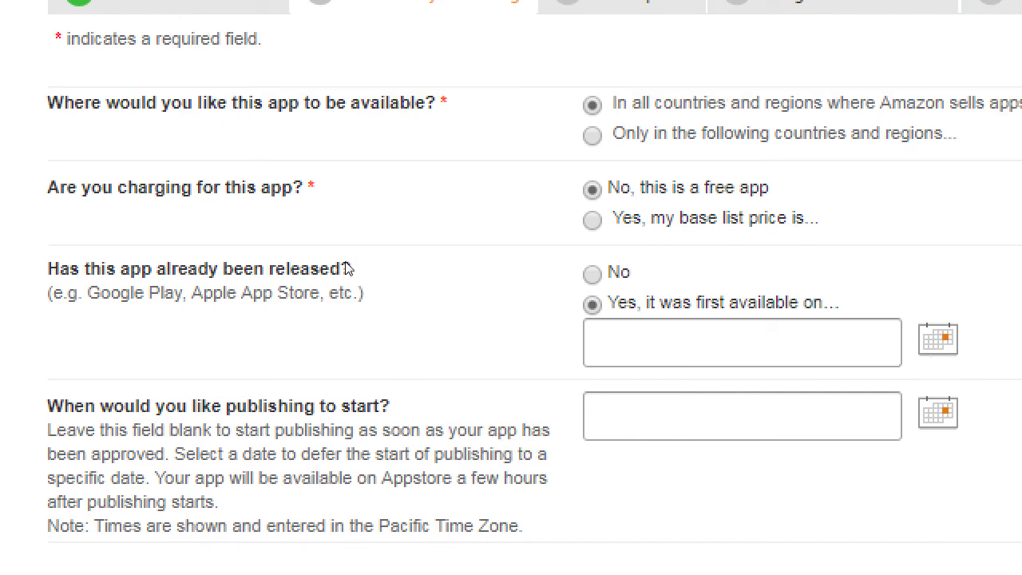
pyautogui.press('Up')
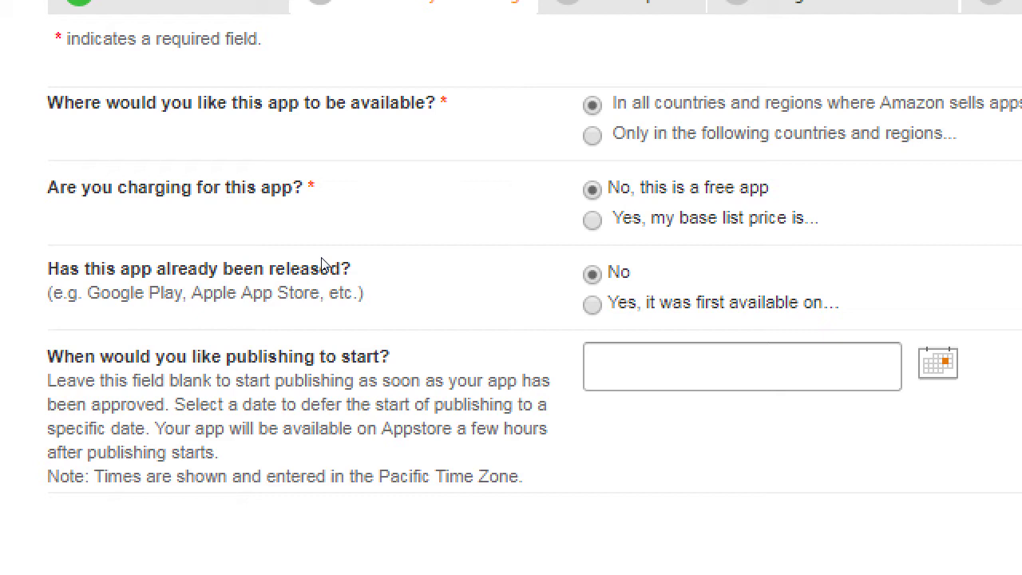
pyautogui.click(592, 274)
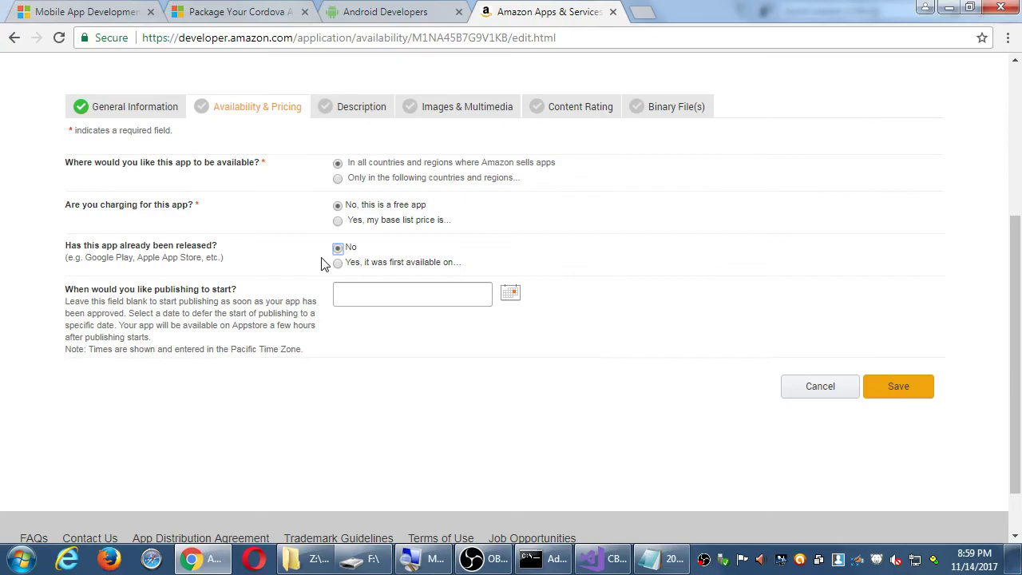
# Save the availability and pricing settings and review the 0.00 USD marketplace prices
pyautogui.click(37, 263)
pyautogui.click(898, 388)
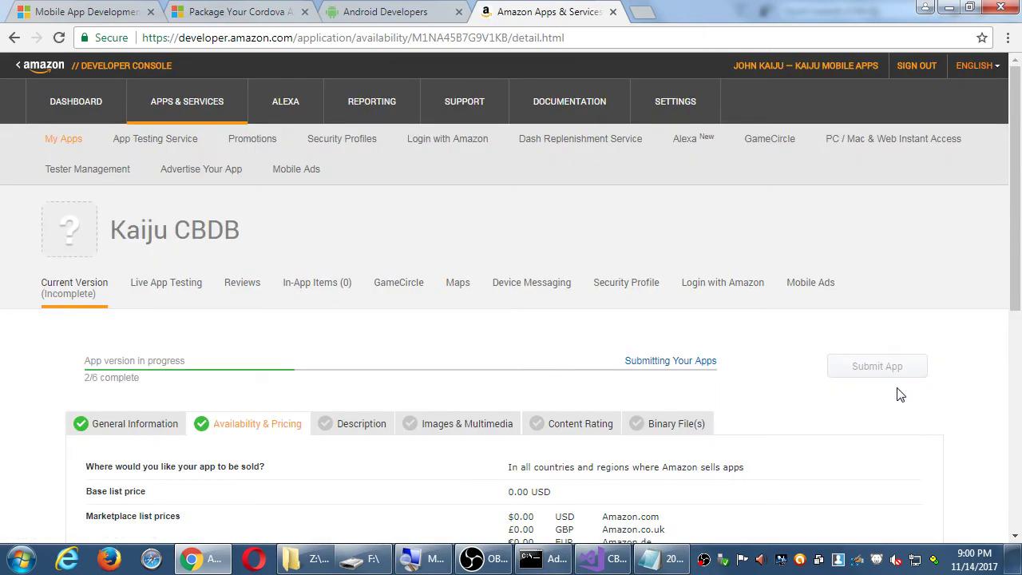
pyautogui.scroll(-2, 34, 421)
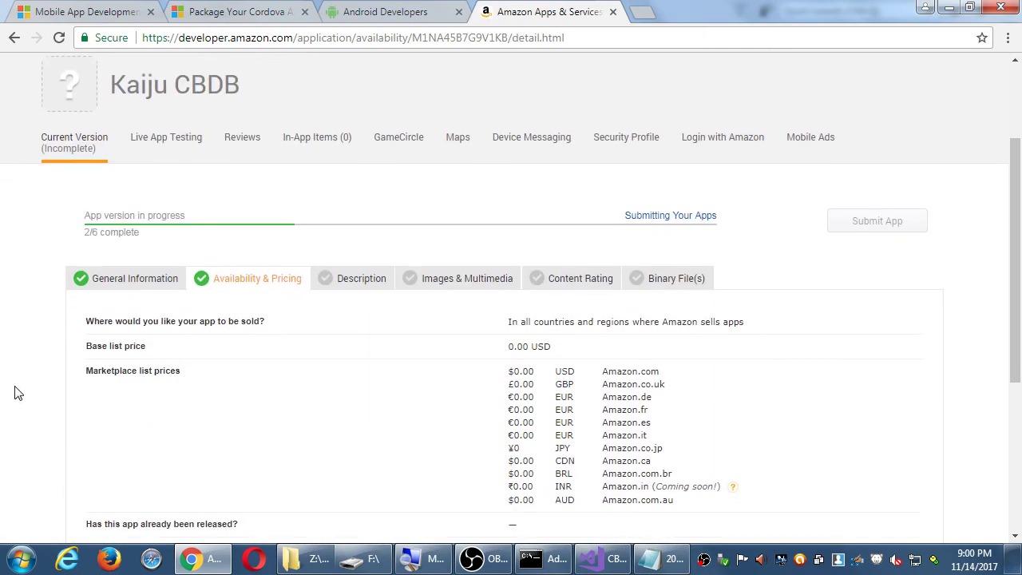
pyautogui.scroll(-1, 3, 388)
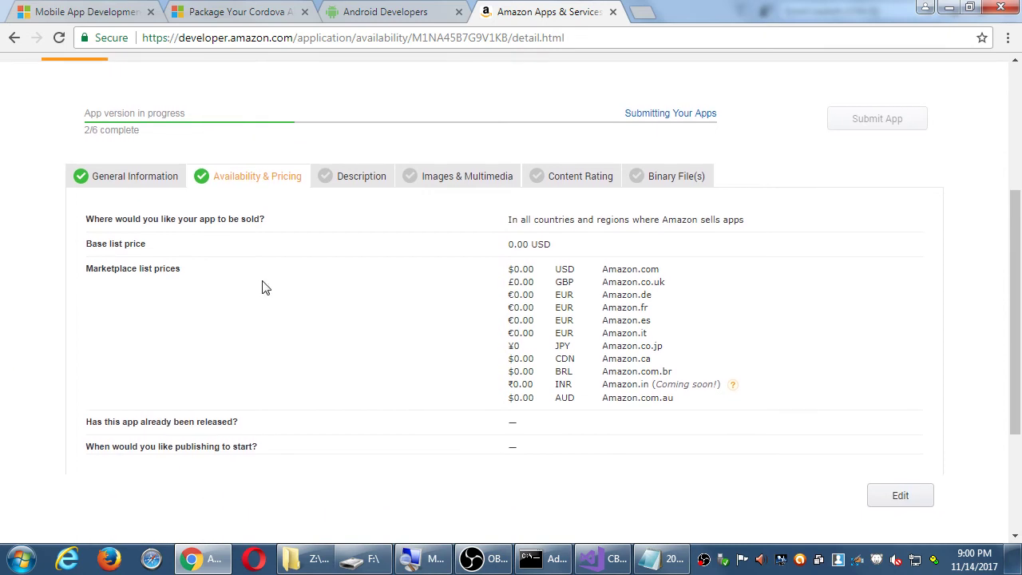
# Open the Description tab and scroll to the Display Title and description fields
pyautogui.click(357, 181)
pyautogui.scroll(-2, 48, 209)
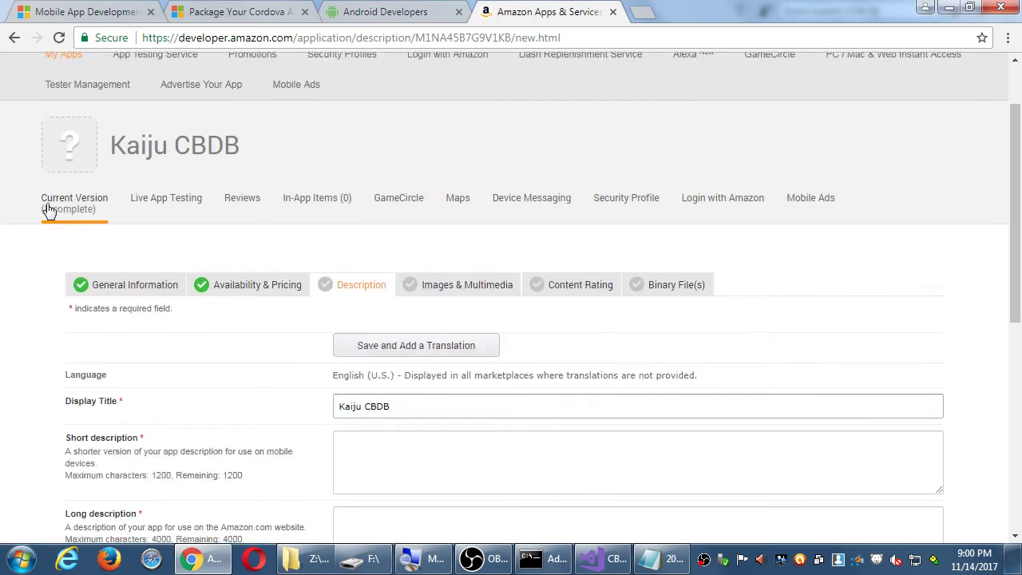
pyautogui.scroll(-3, 48, 209)
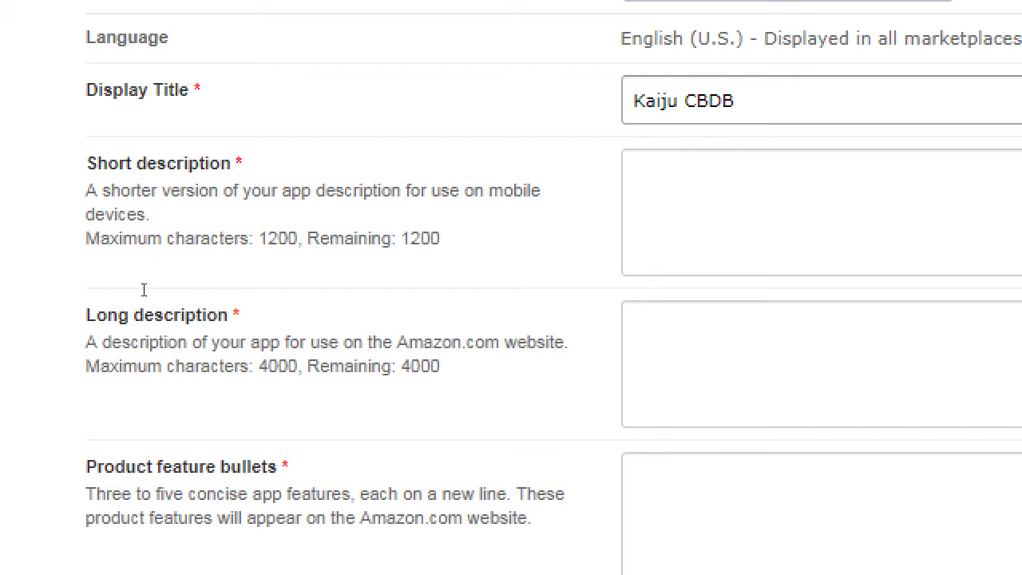
pyautogui.scroll(-1, 158, 394)
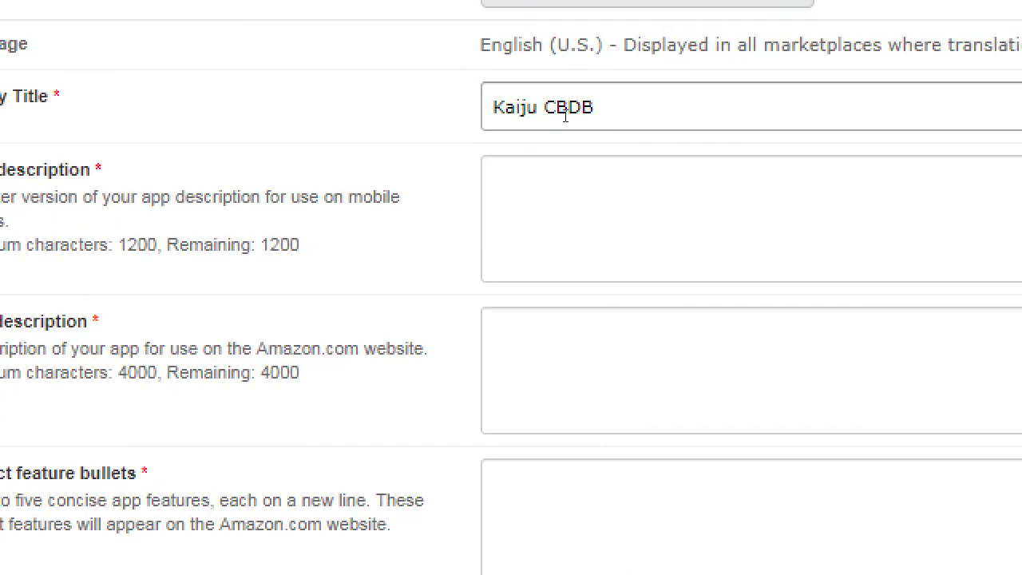
# Enter the two-line short description 'The only comic book tracking app you'll need! Easily save and update your collection.'
pyautogui.click(379, 208)
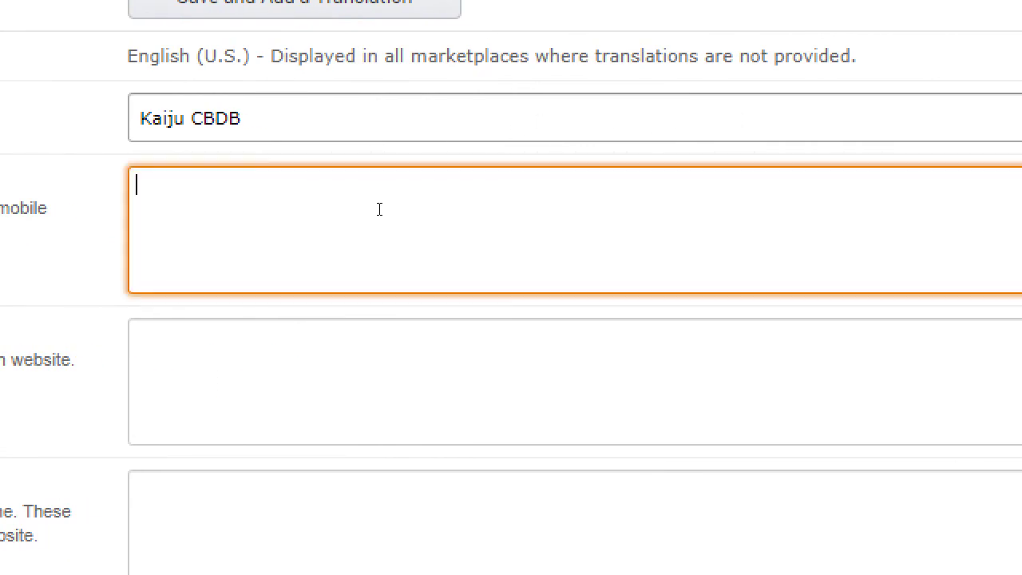
pyautogui.write('The only comic ')
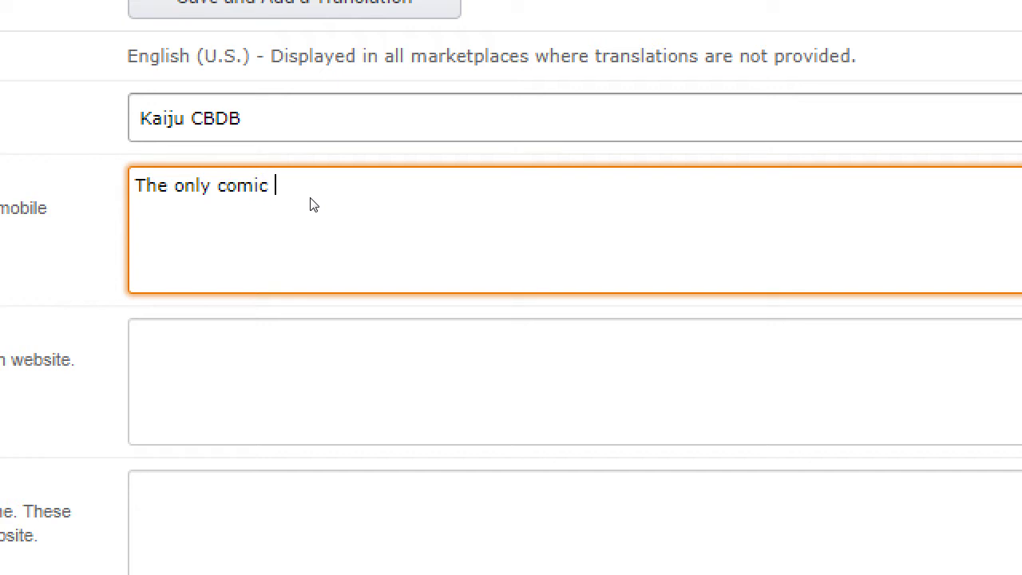
pyautogui.write('book tracking app ')
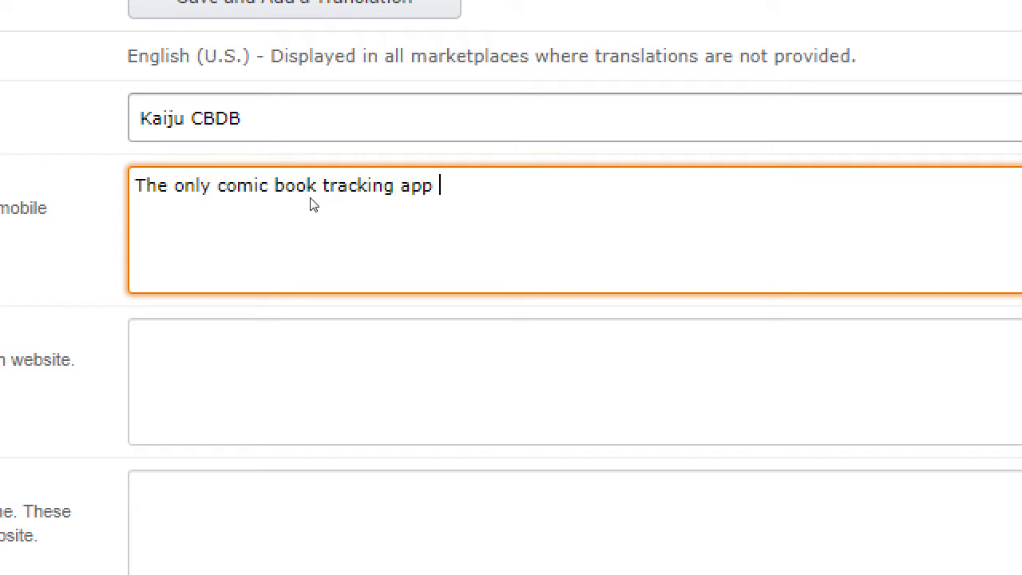
pyautogui.write("you'll need: Eas")
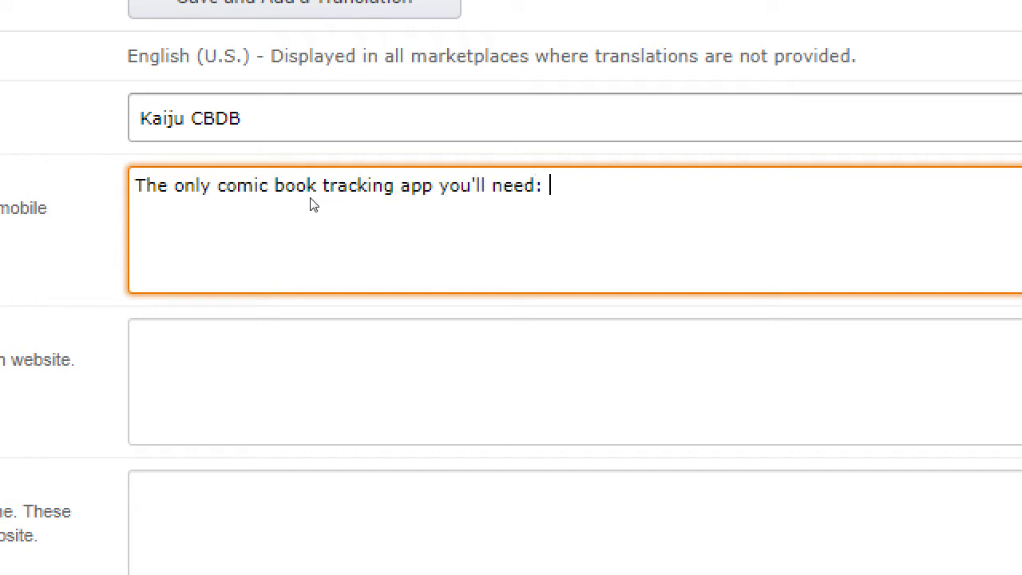
pyautogui.press('BackSpace')
pyautogui.press('BackSpace')
pyautogui.press('BackSpace')
pyautogui.press('BackSpace')
pyautogui.press('BackSpace')
pyautogui.write('!')
pyautogui.press('Return')
pyautogui.write('Easily save and')
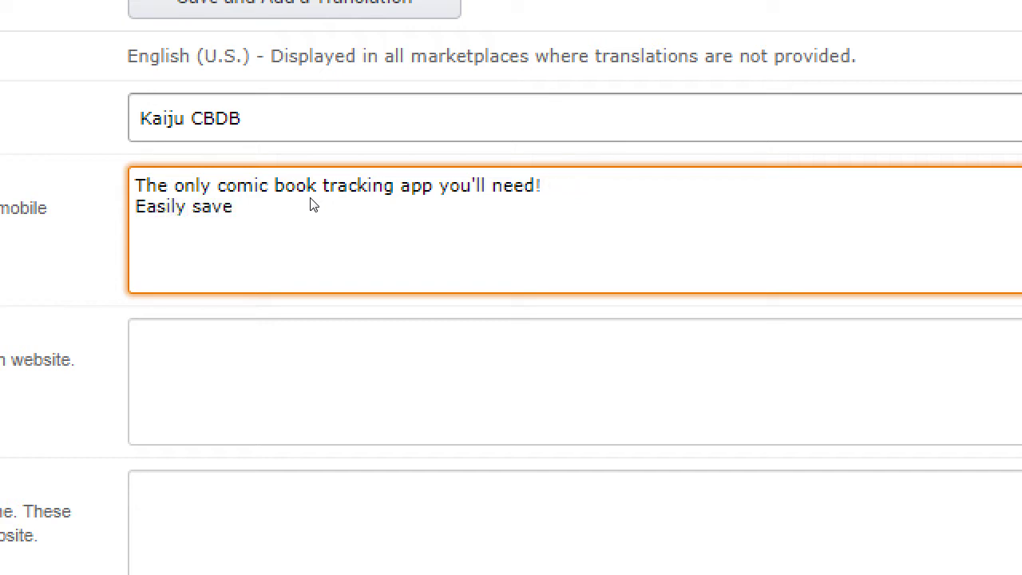
pyautogui.press('BackSpace')
pyautogui.press('BackSpace')
pyautogui.press('BackSpace')
pyautogui.press('BackSpace')
pyautogui.press('BackSpace')
pyautogui.press('BackSpace')
pyautogui.press('BackSpace')
pyautogui.press('BackSpace')
pyautogui.press('BackSpace')
pyautogui.write('save and update your collection.')
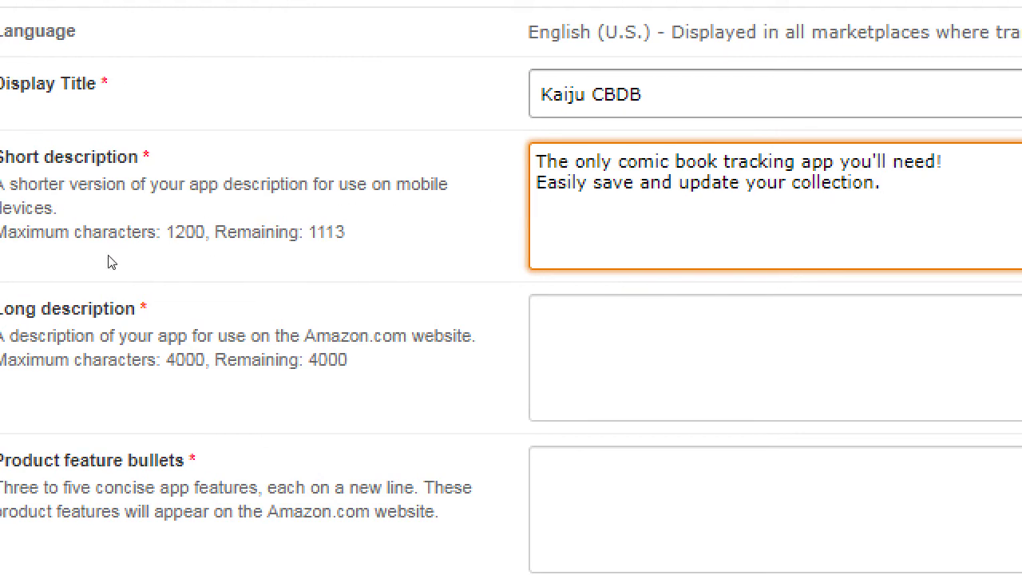
pyautogui.press('Tab')
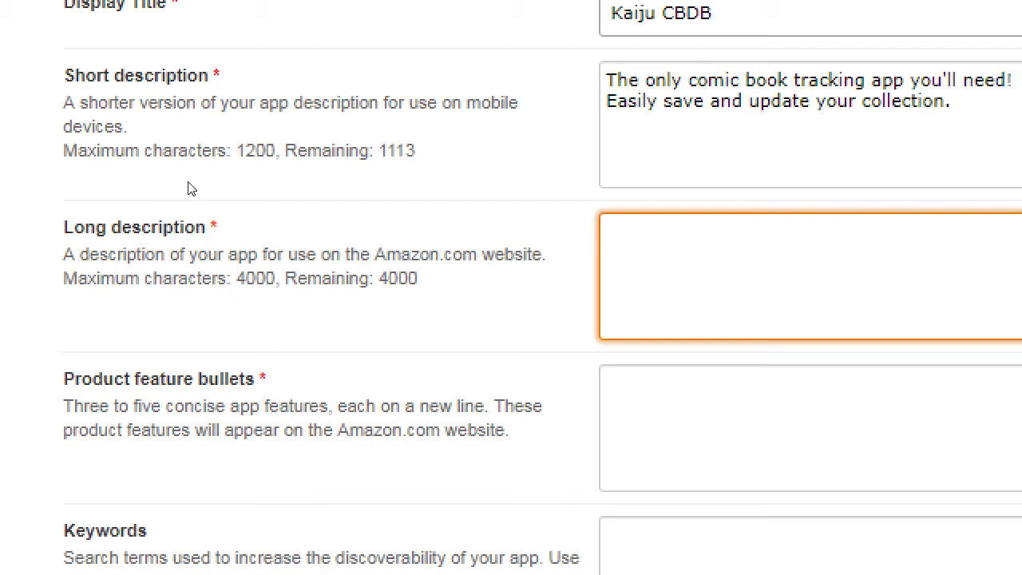
# Enter 'Multiple user accounts' as the first product feature bullet
pyautogui.press('Tab')
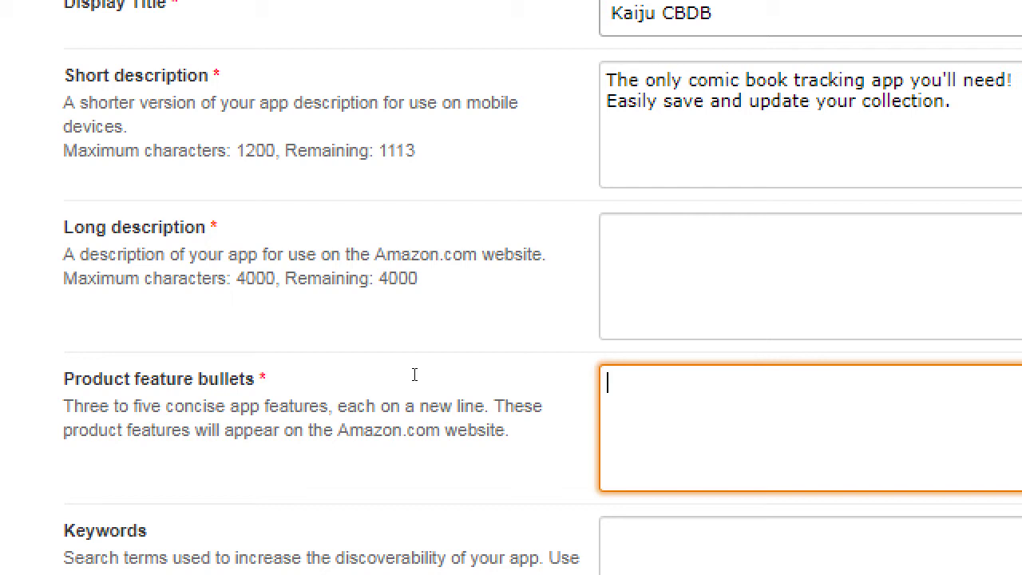
pyautogui.write('Multiple user accounts')
pyautogui.press('Return')
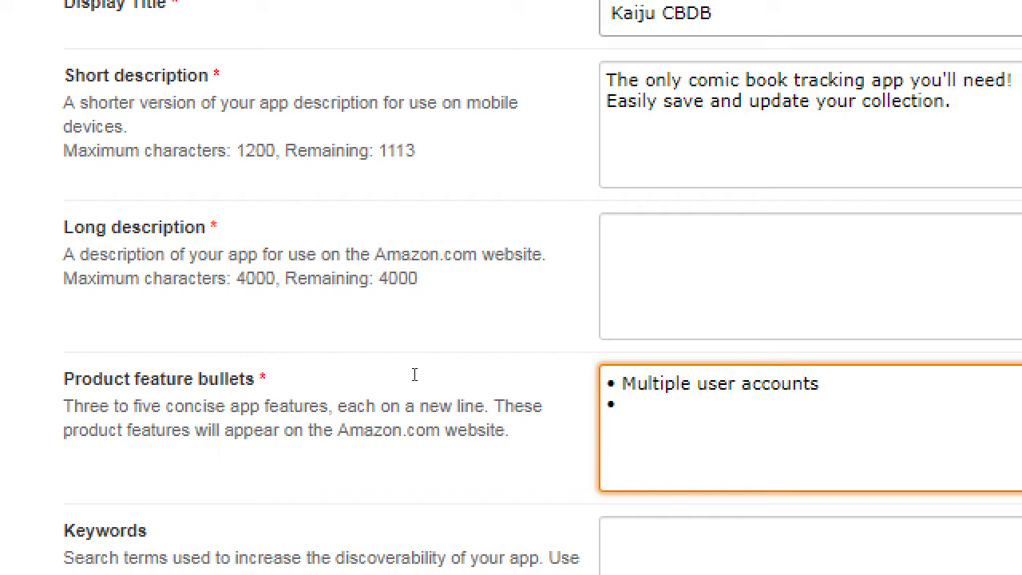
# Add the bullets 'Store unlimited comics' and 'Snap photos of your collection'
pyautogui.write('Store inli')
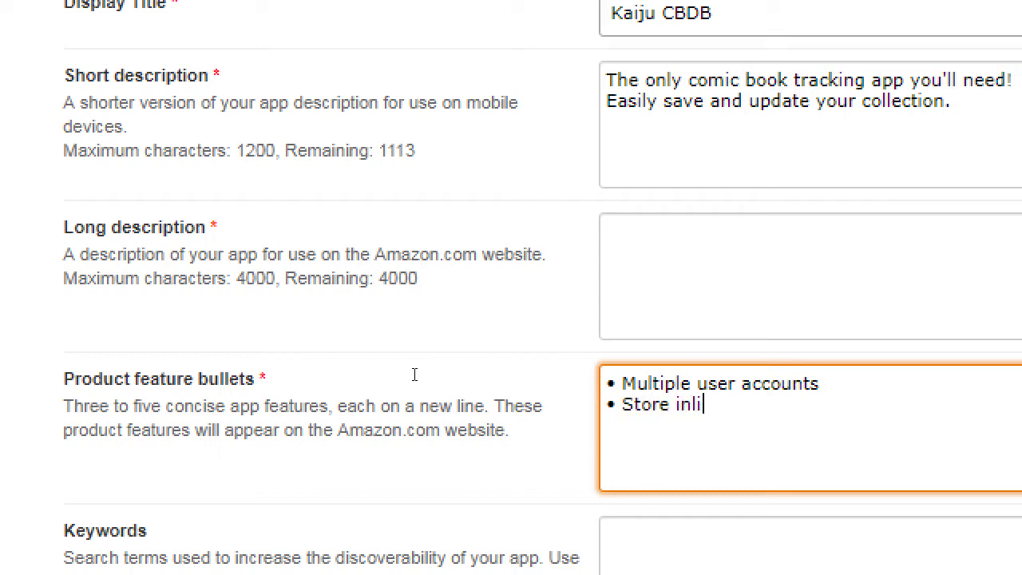
pyautogui.write('mited')
pyautogui.hotkey('ctrl', 'shift', 'Left')
pyautogui.write('unl')
pyautogui.write('imited ')
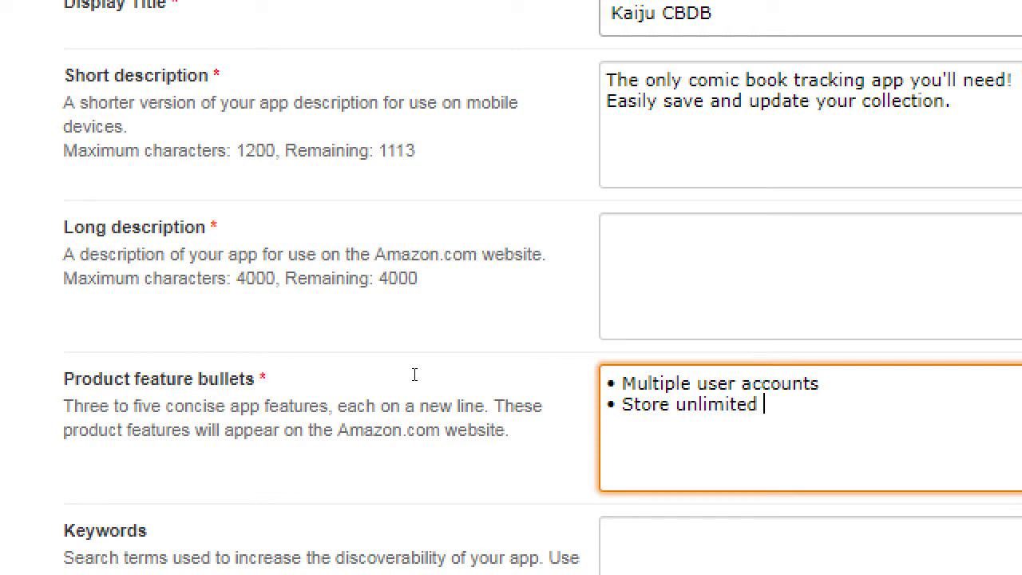
pyautogui.write('comics ')
pyautogui.write('•')
pyautogui.write('Snap photos ')
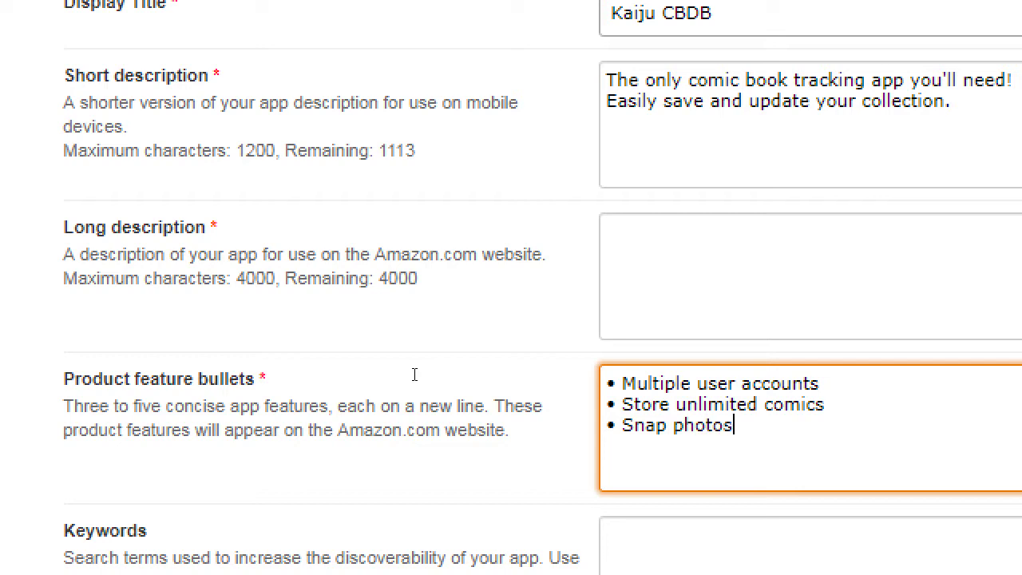
pyautogui.write('of your colle')
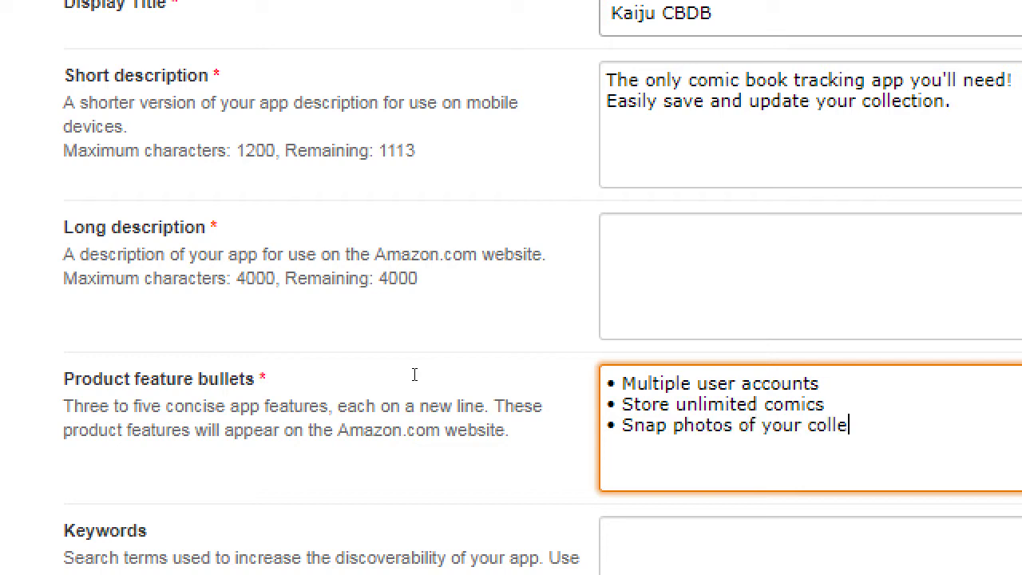
pyautogui.write('ction')
pyautogui.scroll(-3, 275, 290)
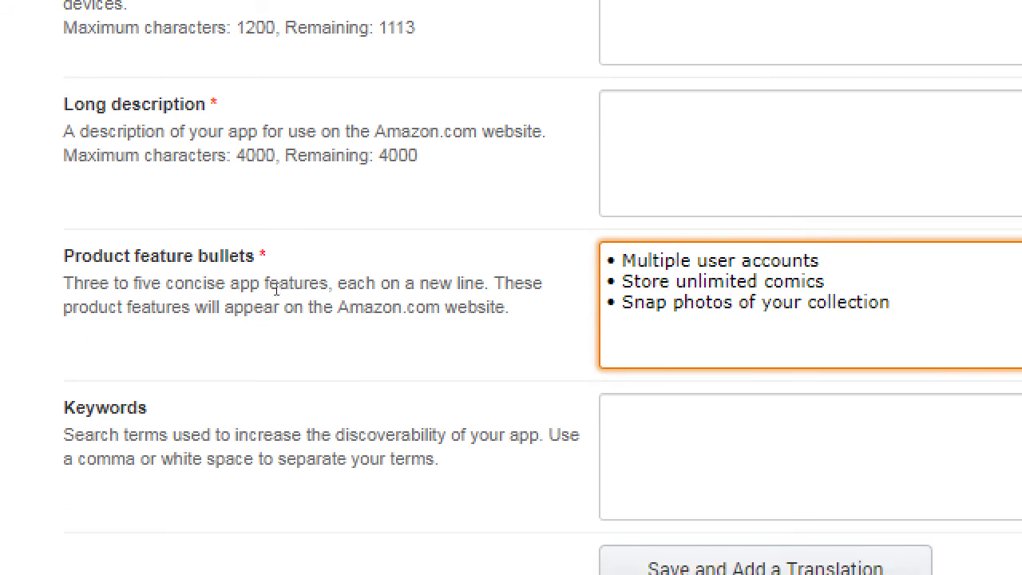
# Type 'Fun app to store your comic book collection. You' as the long description, then switch to Notepad
pyautogui.hotkey('shift', 'Tab')
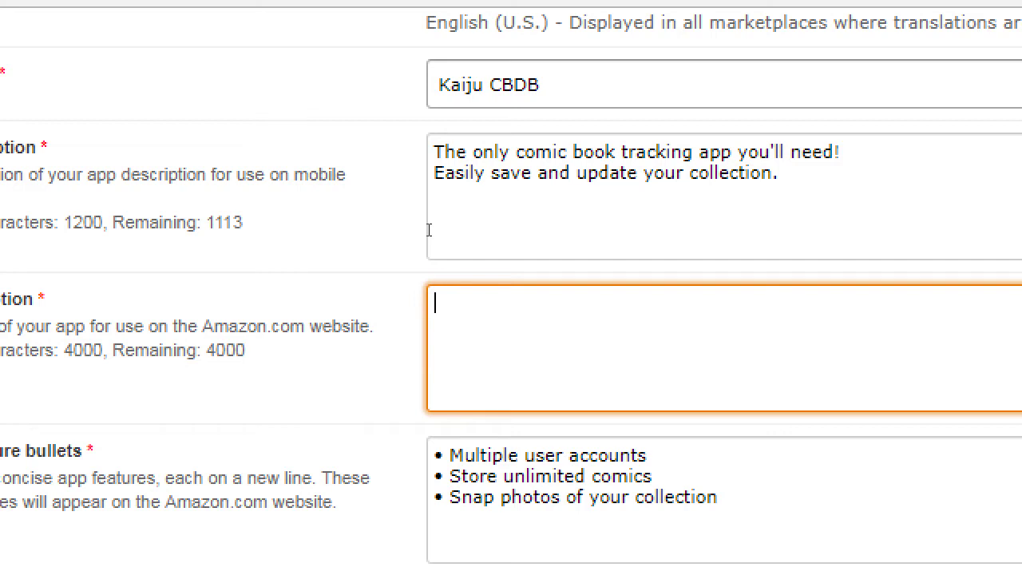
pyautogui.write('Fun appt')
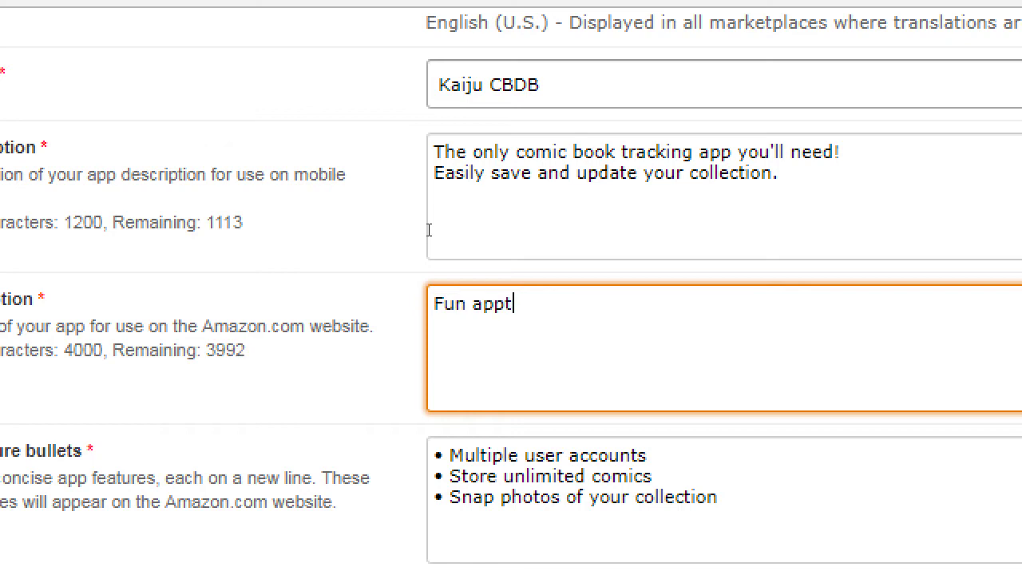
pyautogui.press('BackSpace')
pyautogui.write('to c')
pyautogui.press('BackSpace')
pyautogui.write('store your ')
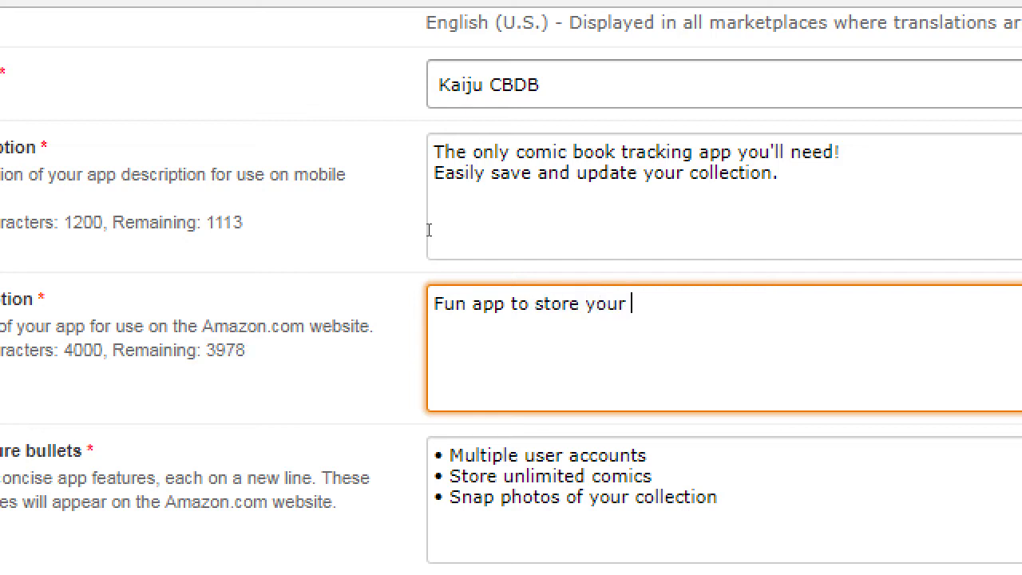
pyautogui.write('comic book colle')
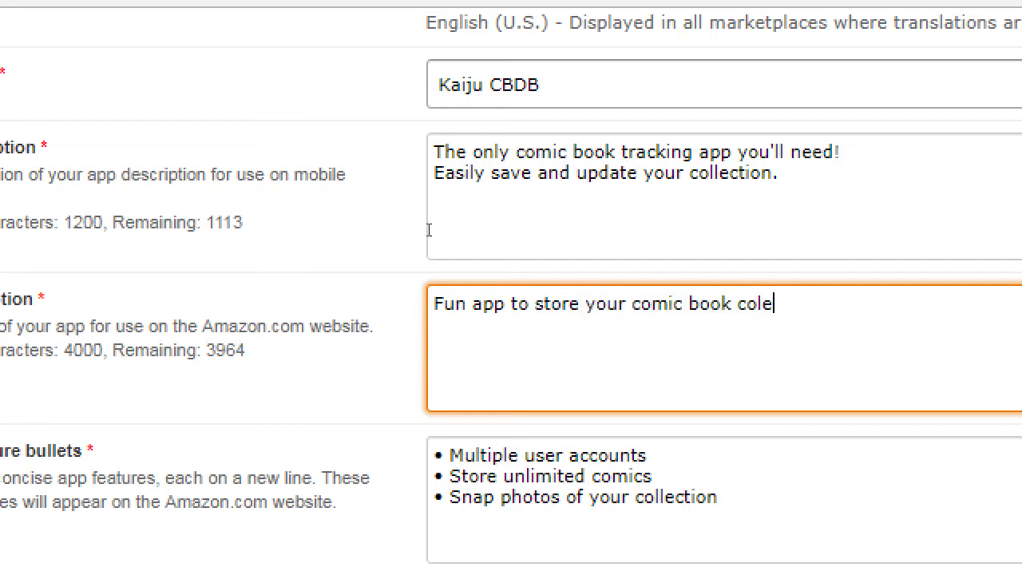
pyautogui.write('ctio')
pyautogui.press('BackSpace')
pyautogui.press('BackSpace')
pyautogui.press('BackSpace')
pyautogui.press('BackSpace')
pyautogui.press('BackSpace')
pyautogui.write('lection. You')
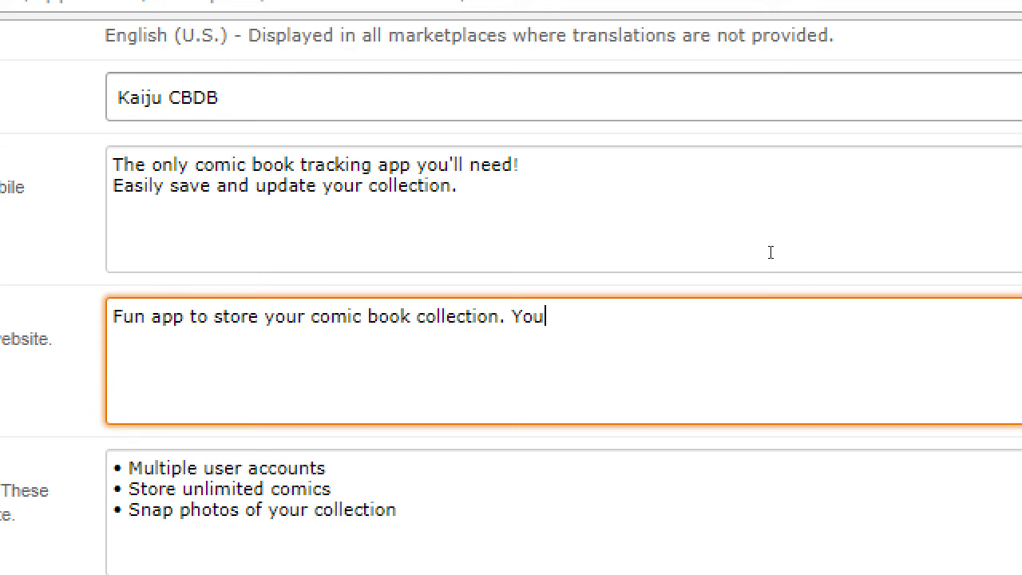
pyautogui.hotkey('alt', 'Tab')
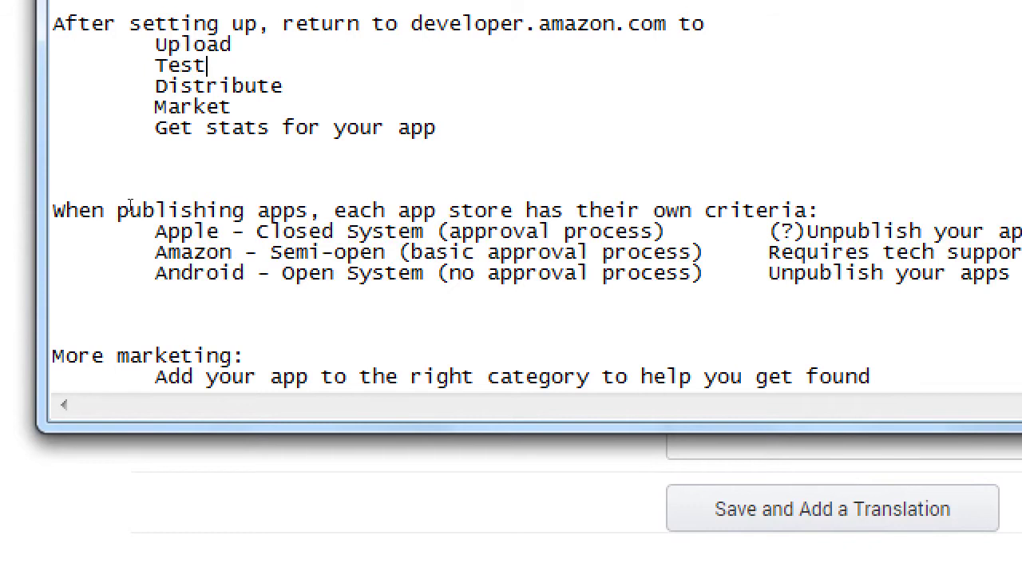
# Add the indented note 'When writing any copy (content/text), what is your 'voice?''
pyautogui.press('Return')
pyautogui.press('Tab')
pyautogui.write('When ')
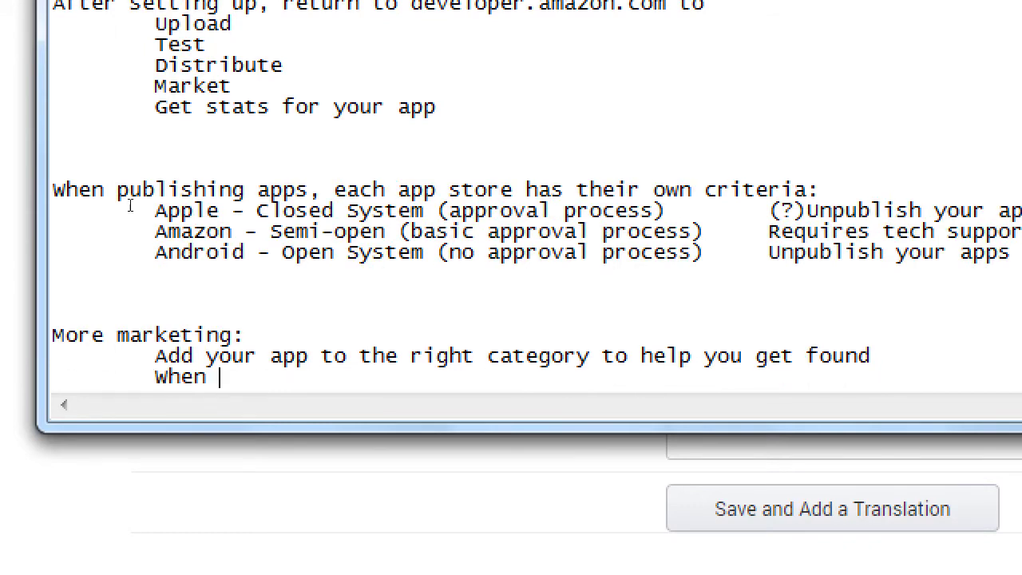
pyautogui.write('writing a')
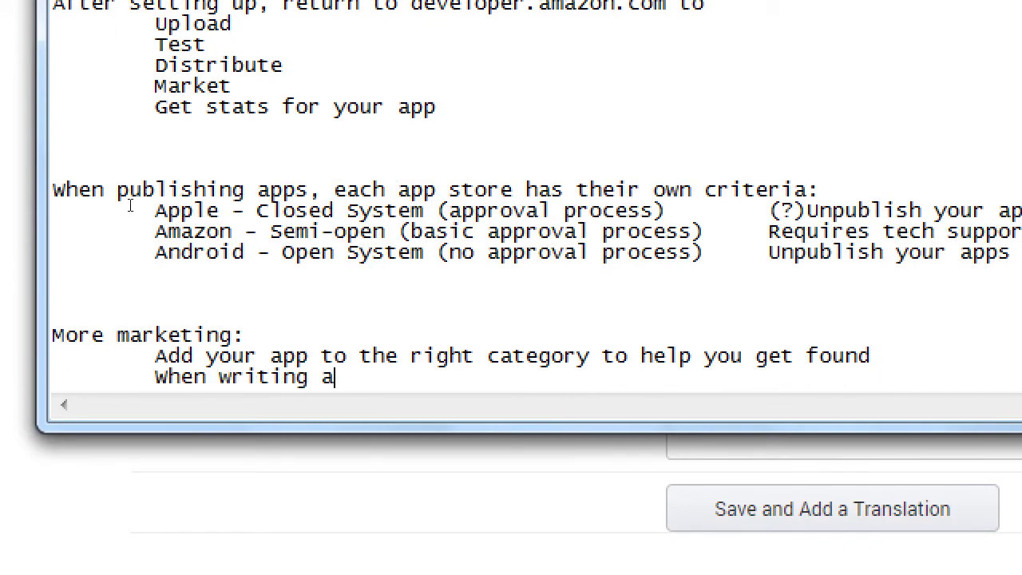
pyautogui.write('ny copy (')
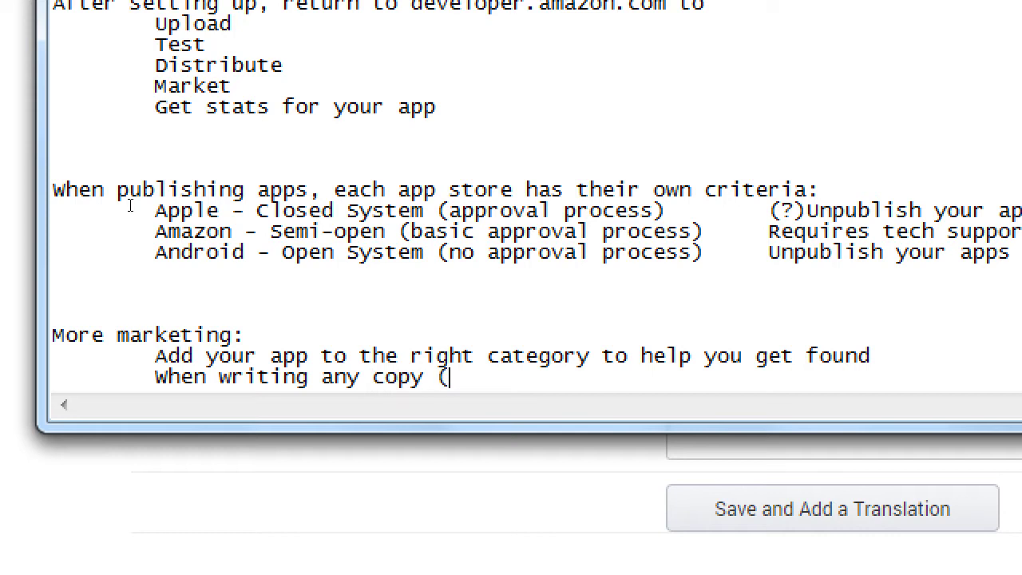
pyautogui.write('content/')
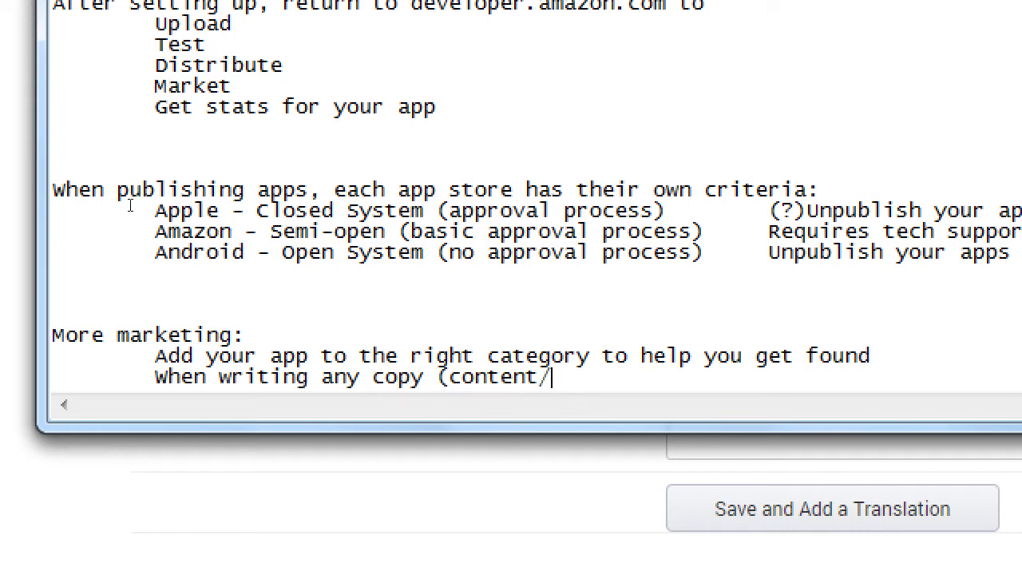
pyautogui.write("text), what is your 'voice")
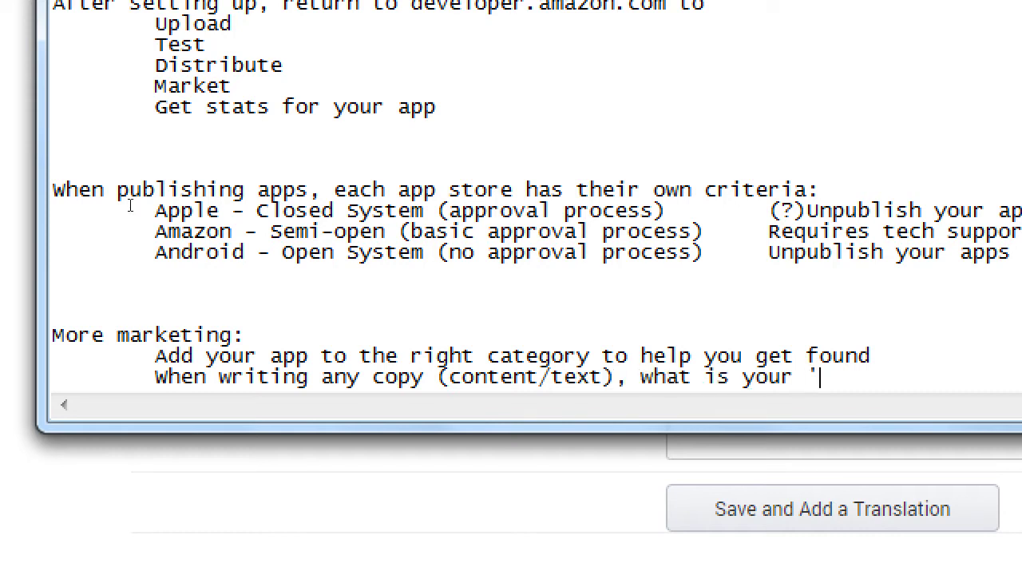
pyautogui.write(".'")
pyautogui.press('BackSpace')
pyautogui.press('BackSpace')
pyautogui.write("?'")
# Add the deeper-indented line '(contractions, slang, style)' and return to the Amazon listing
pyautogui.press('Return')
pyautogui.press('Tab')
pyautogui.press('Tab')
pyautogui.write('(contrac')
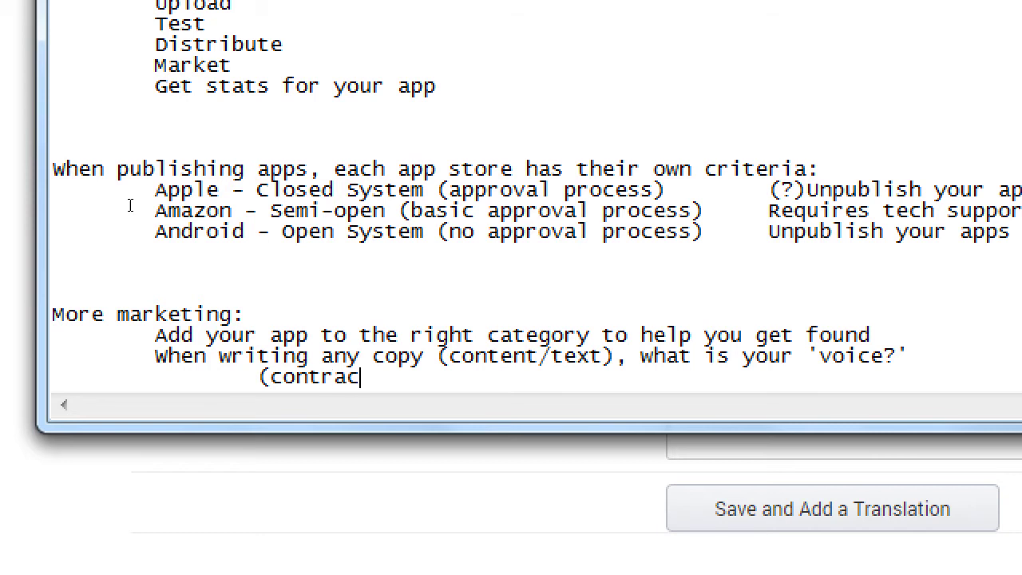
pyautogui.write('tions, sla')
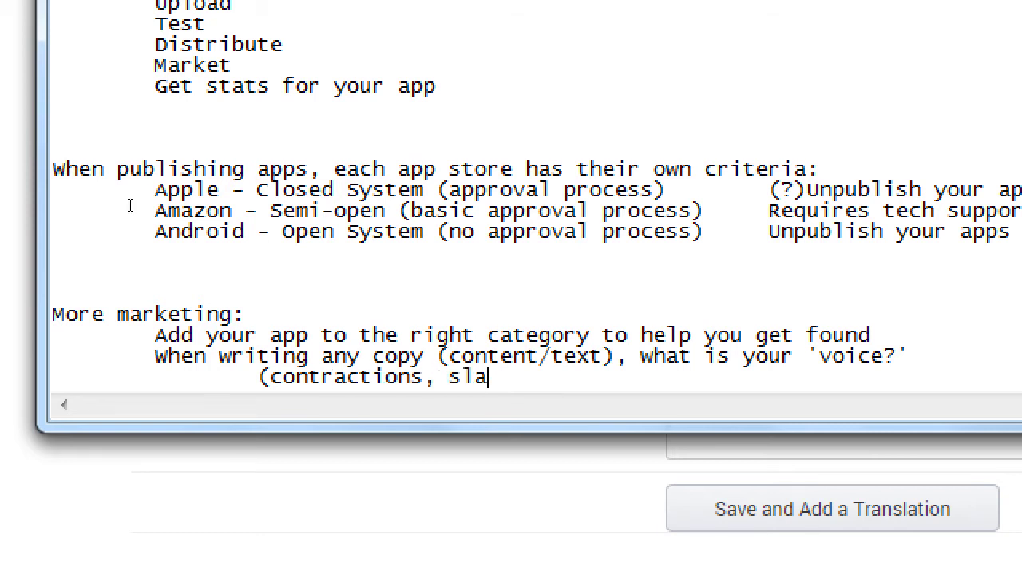
pyautogui.write('ng, style ')
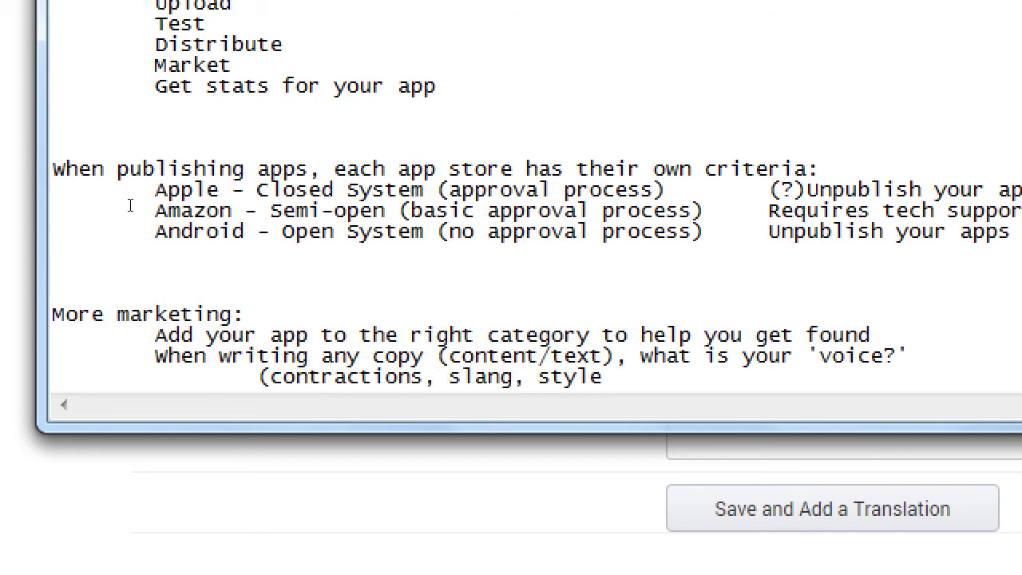
pyautogui.write('voice')
pyautogui.press('BackSpace')
pyautogui.press('BackSpace')
pyautogui.press('BackSpace')
pyautogui.press('BackSpace')
pyautogui.press('BackSpace')
pyautogui.press('BackSpace')
pyautogui.write(')')
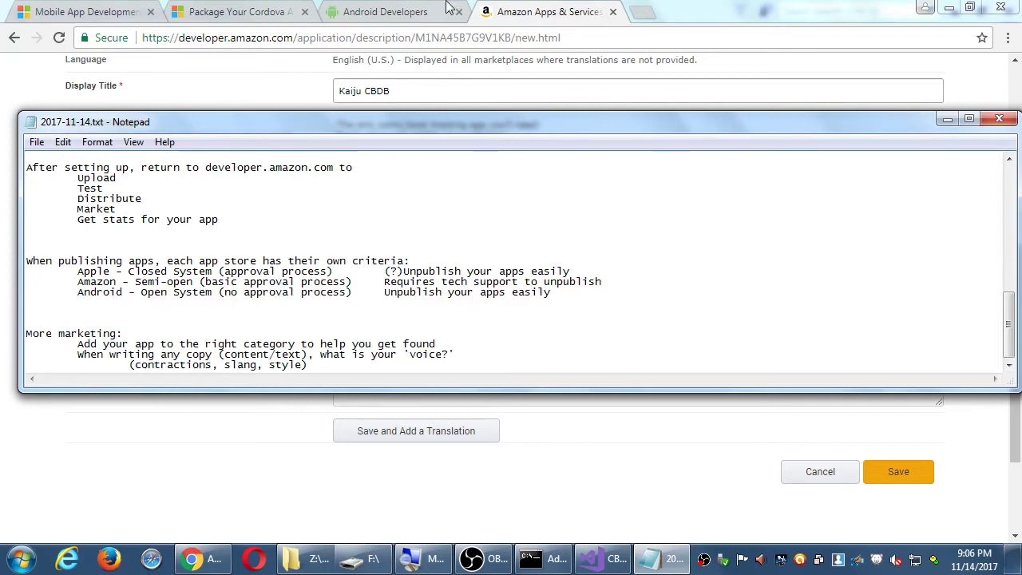
pyautogui.click(495, 6)
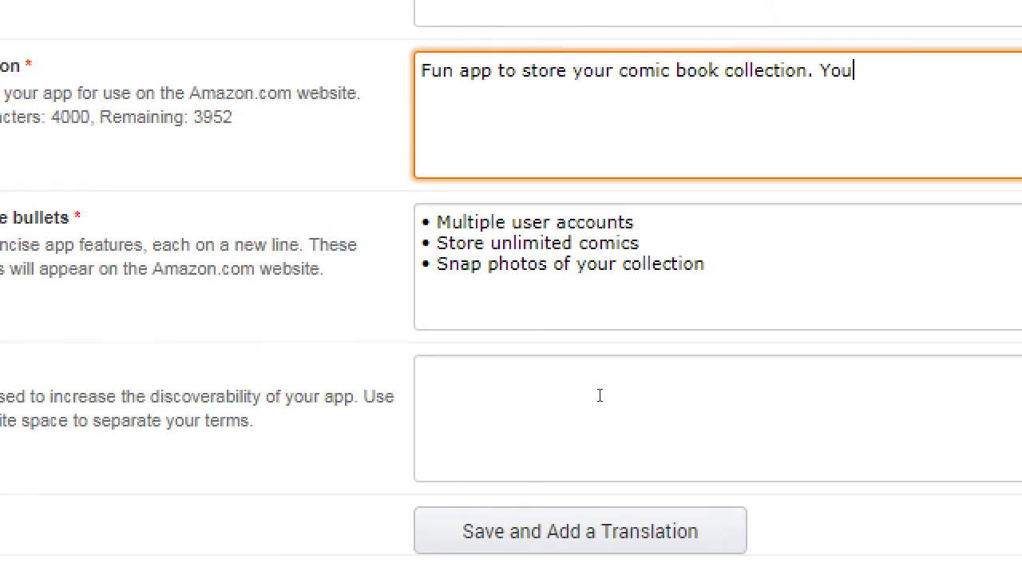
# Enter keywords 'comics, marvel, dc, image, disney, storage, tracking, utility, fun' and save the description
pyautogui.click(562, 385)
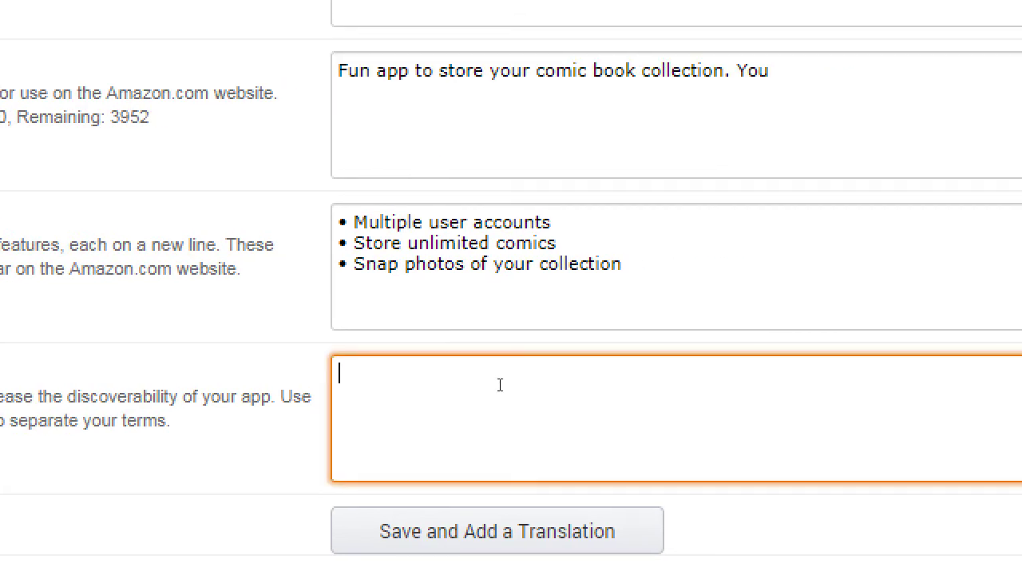
pyautogui.write('cxo')
pyautogui.press('BackSpace')
pyautogui.press('BackSpace')
pyautogui.write('o0mi')
pyautogui.press('BackSpace')
pyautogui.press('BackSpace')
pyautogui.press('BackSpace')
pyautogui.press('BackSpace')
pyautogui.write('omics, marvel, dc, ')
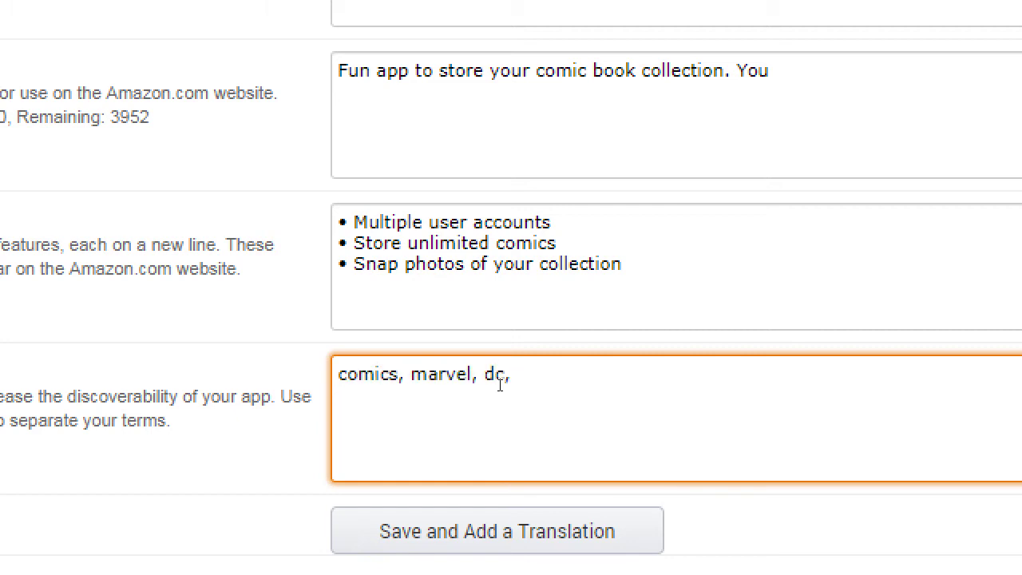
pyautogui.write('image, disney, ')
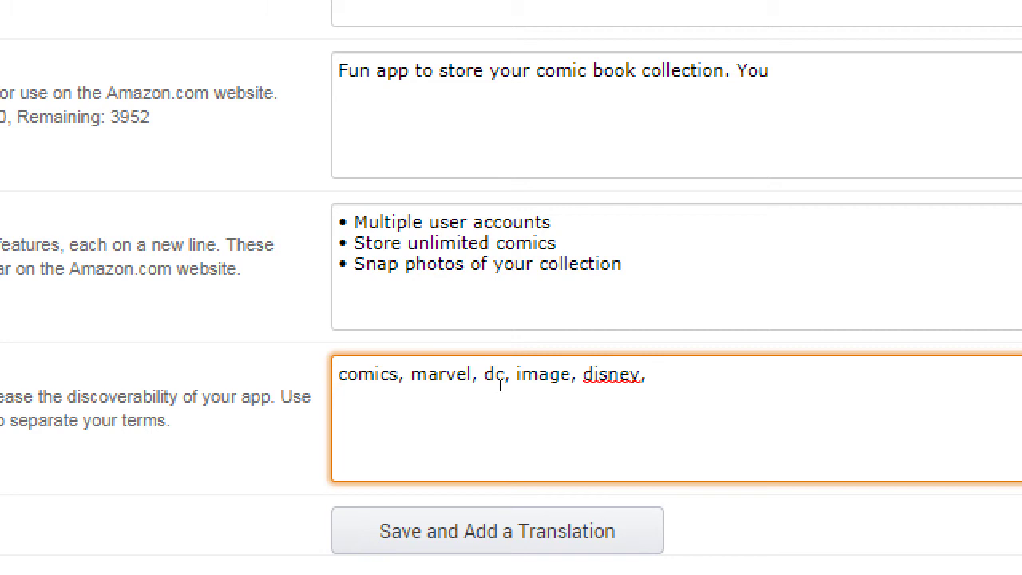
pyautogui.write('storage, tracking')
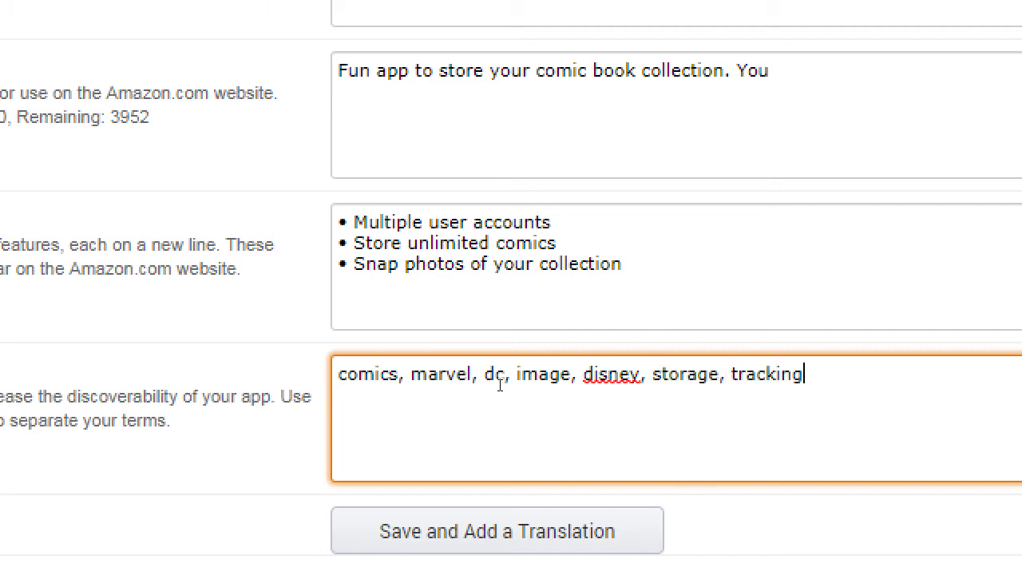
pyautogui.write(', utility, fun')
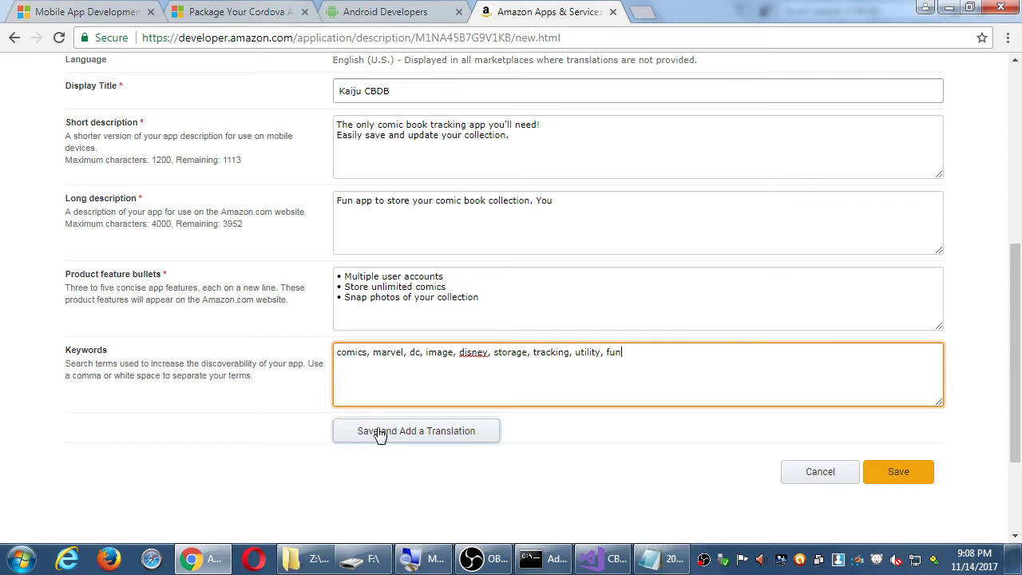
pyautogui.scroll(1, 382, 433)
pyautogui.scroll(3, 380, 433)
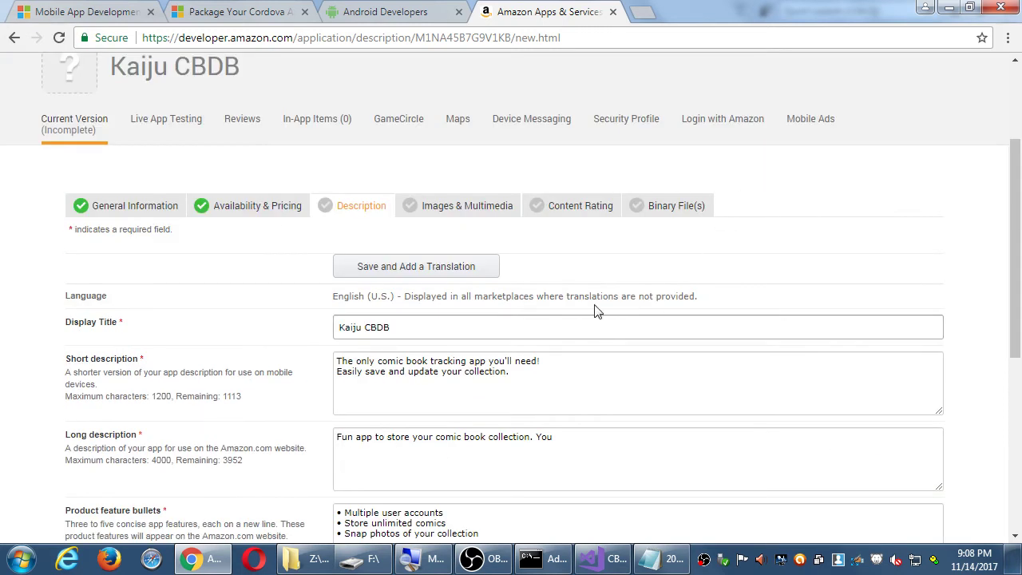
pyautogui.scroll(-3, 531, 319)
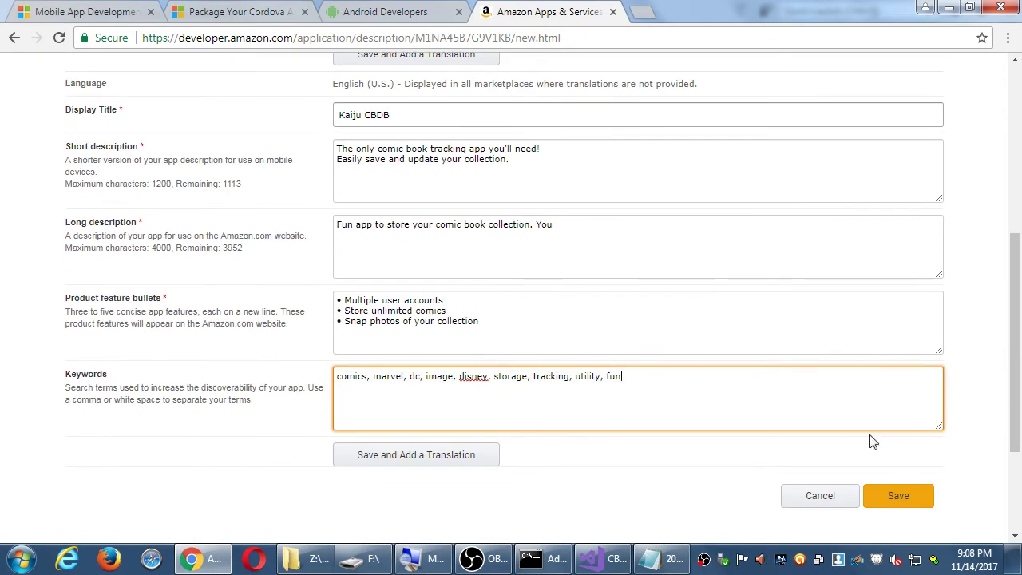
pyautogui.click(898, 496)
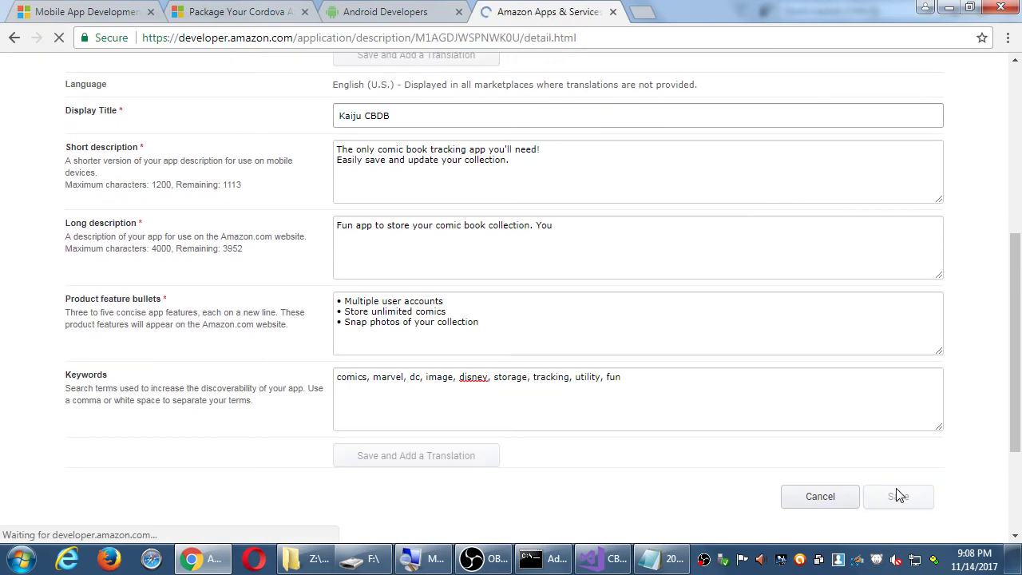
# Reopen the saved description for editing, then cancel without changing anything
pyautogui.scroll(-3, 897, 491)
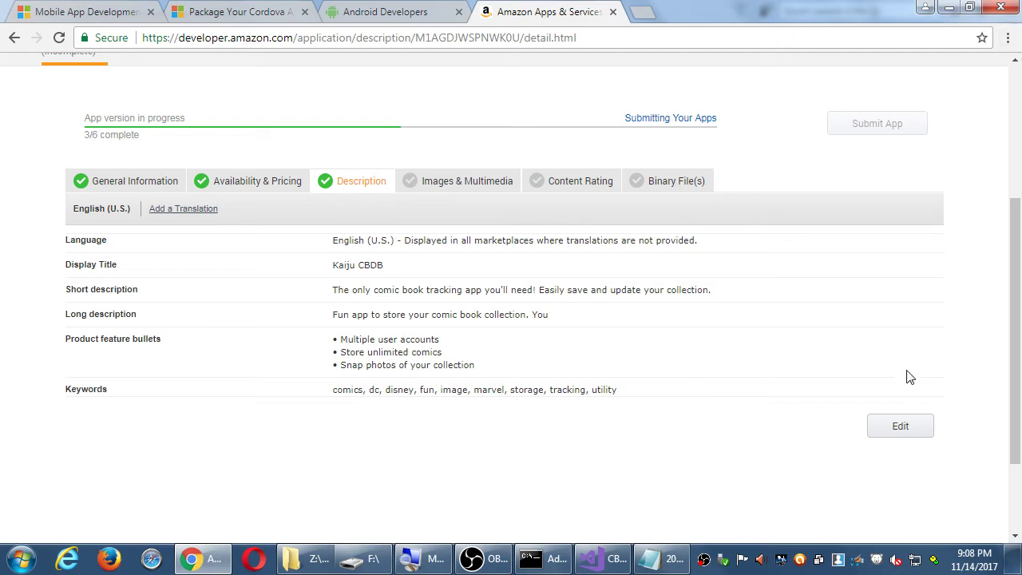
pyautogui.click(897, 430)
pyautogui.scroll(-3, 682, 426)
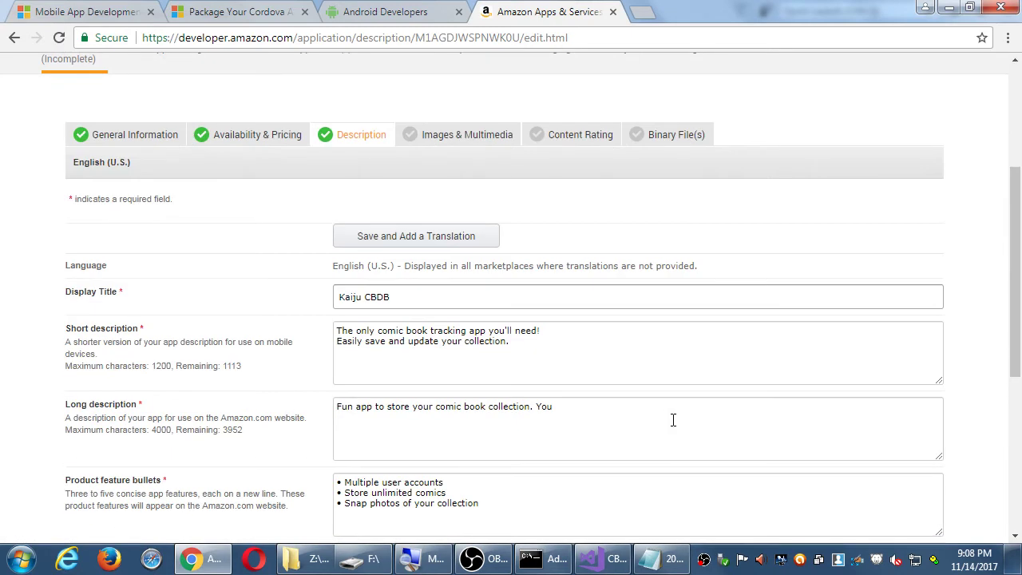
pyautogui.scroll(-3, 673, 420)
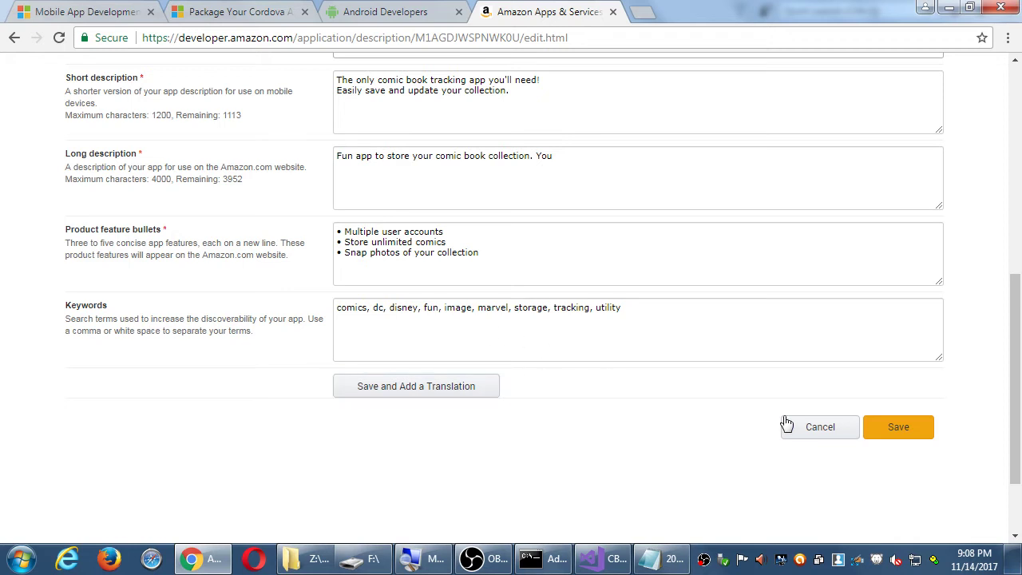
pyautogui.click(823, 428)
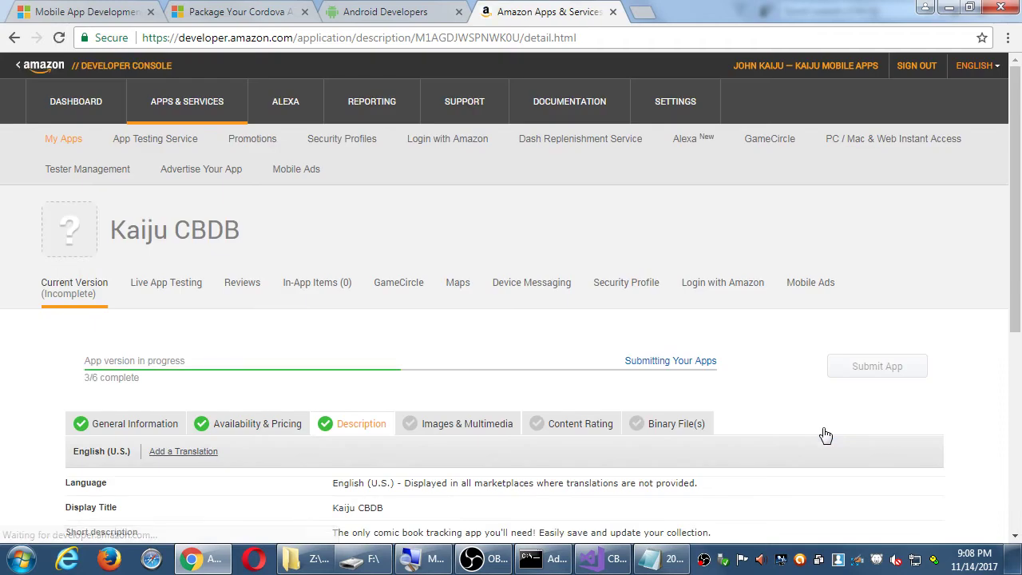
pyautogui.scroll(-2, 821, 433)
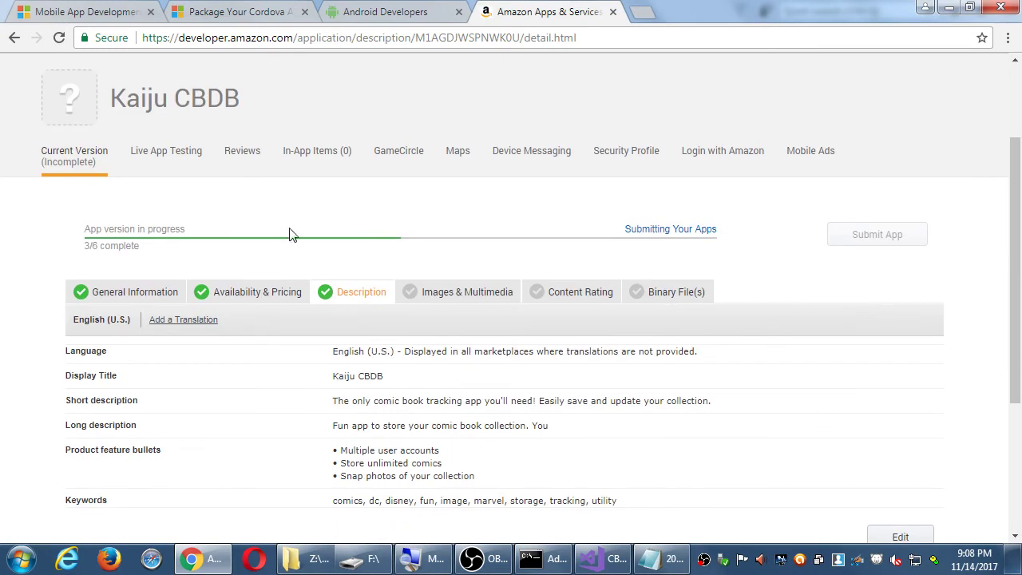
pyautogui.click(442, 302)
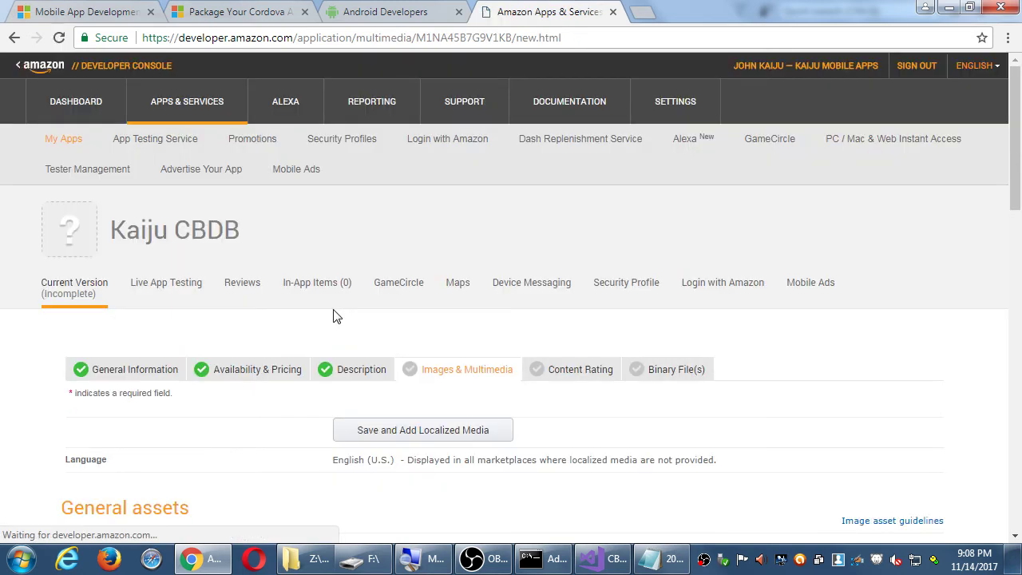
pyautogui.scroll(-2, 367, 296)
pyautogui.scroll(-2, 248, 335)
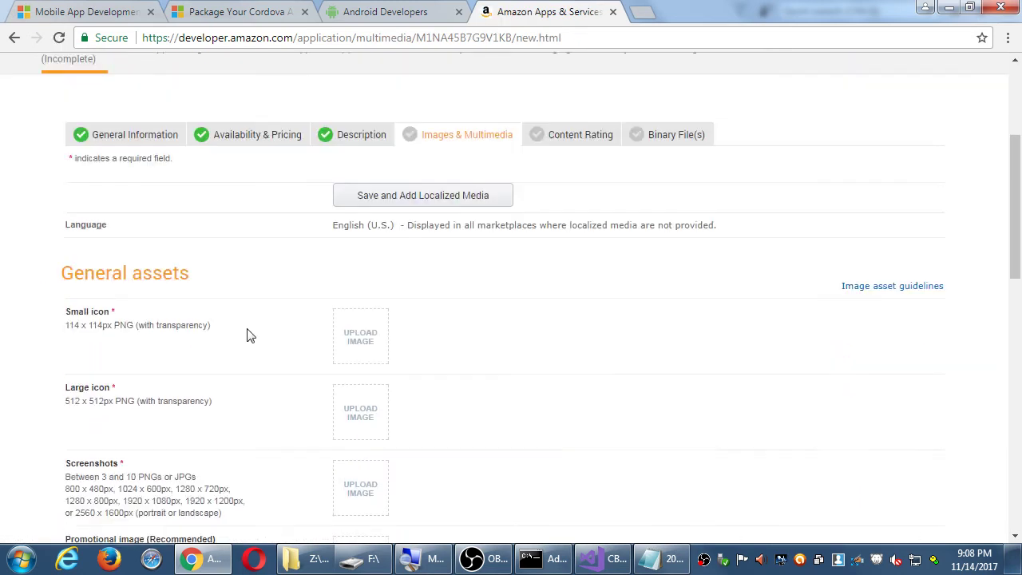
pyautogui.scroll(-1, 247, 335)
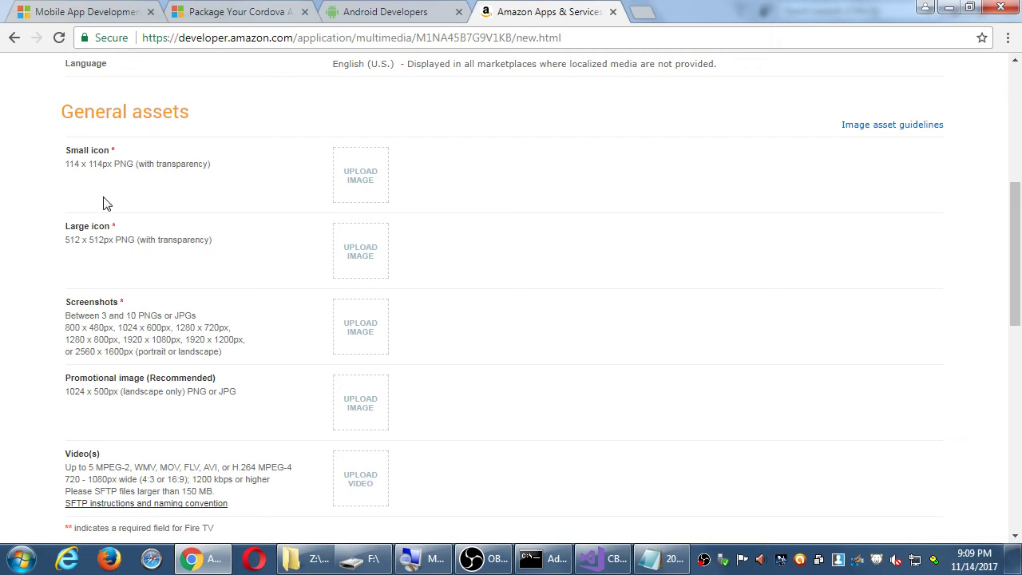
pyautogui.scroll(-2, 38, 221)
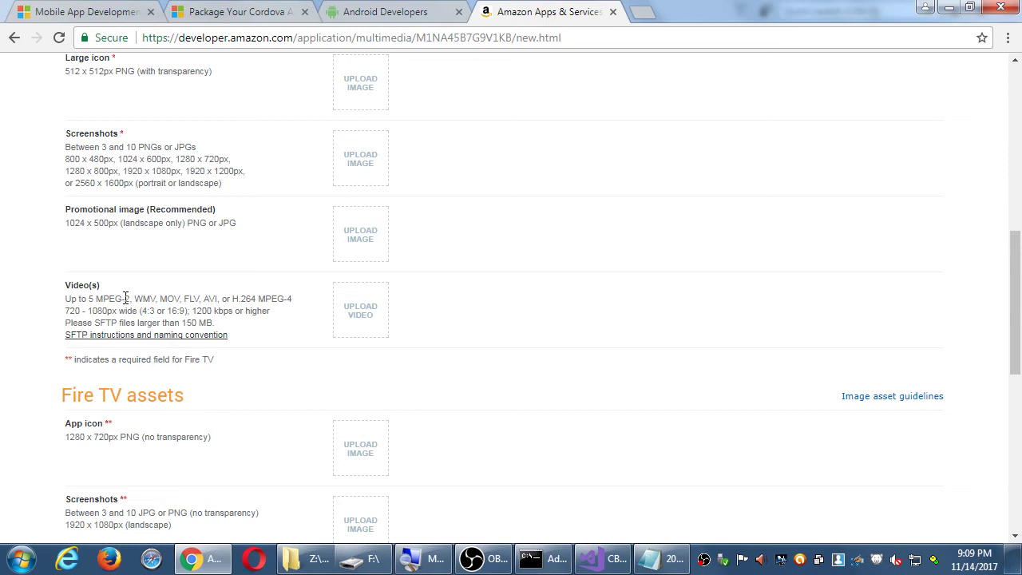
pyautogui.scroll(-2, 114, 295)
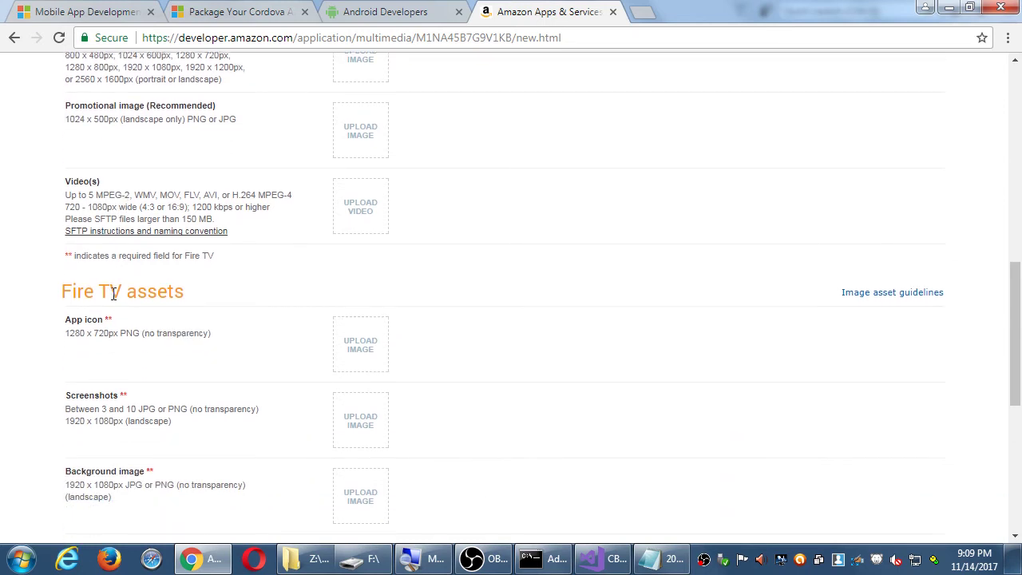
pyautogui.scroll(-1, 113, 295)
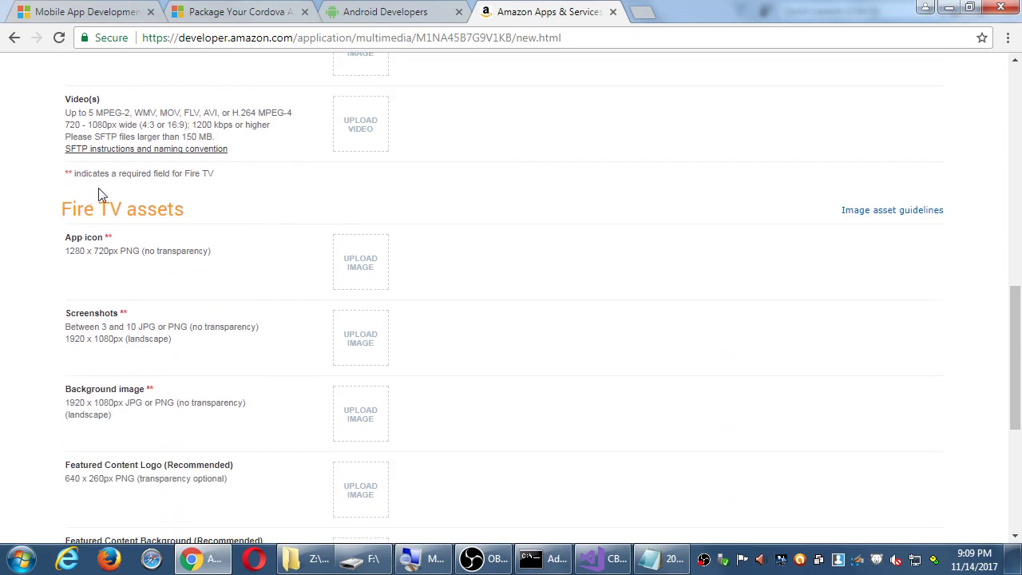
pyautogui.moveTo(77, 206); pyautogui.dragTo(166, 195)
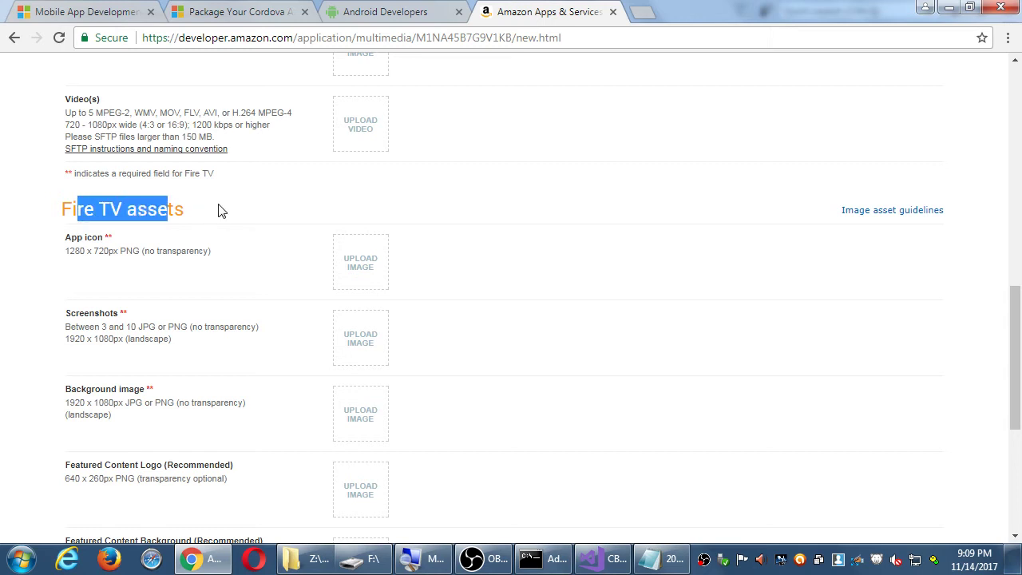
pyautogui.scroll(-1, 218, 210)
pyautogui.click(42, 171)
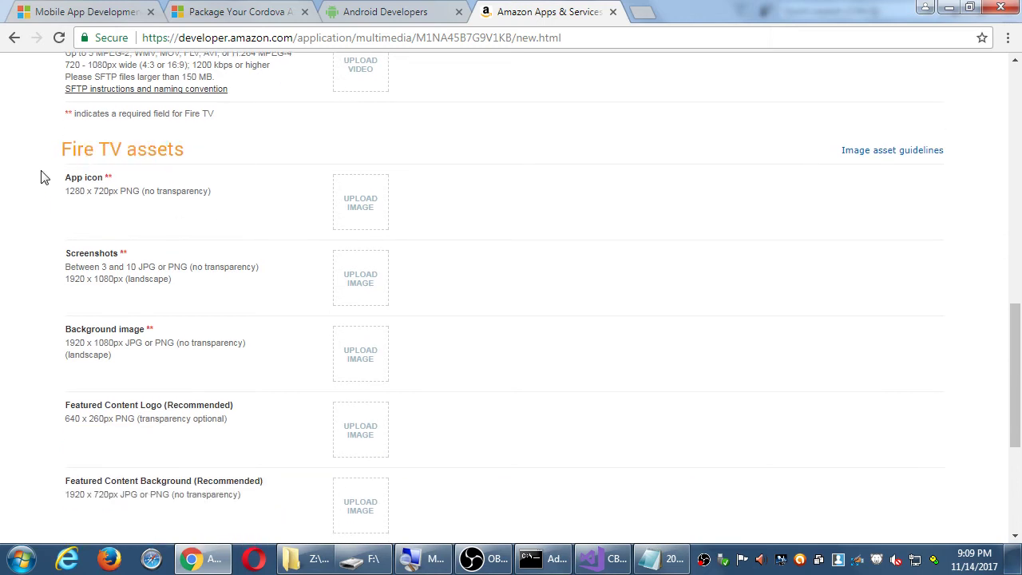
pyautogui.scroll(-1, 43, 172)
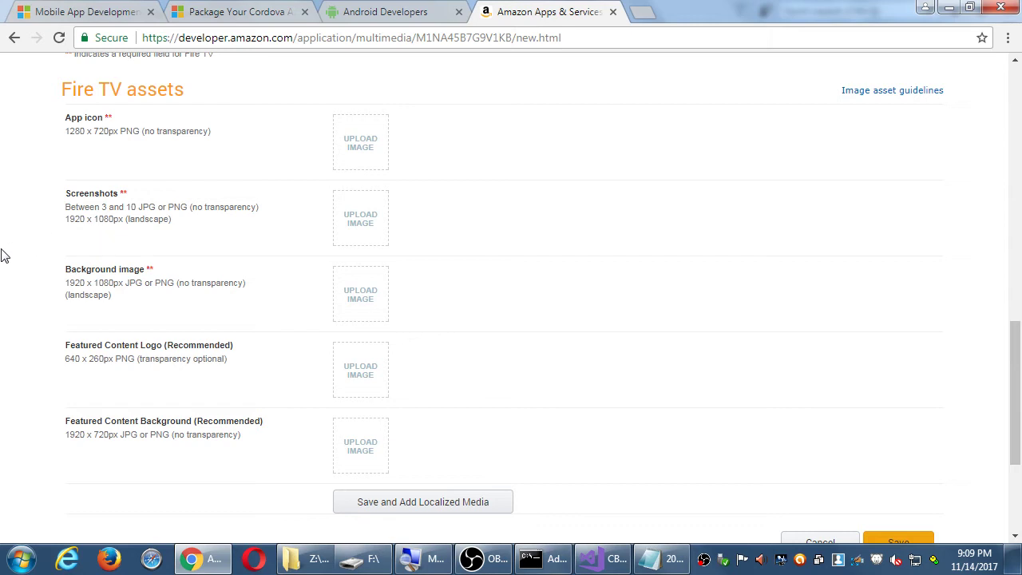
pyautogui.scroll(6, 102, 199)
pyautogui.click(104, 199)
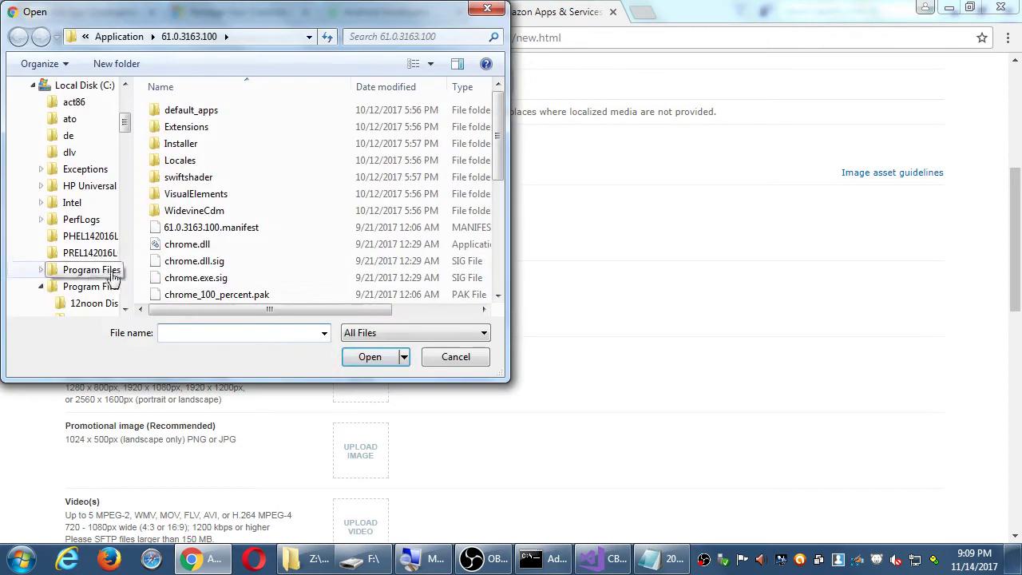
pyautogui.click(434, 359)
pyautogui.scroll(-9, 280, 339)
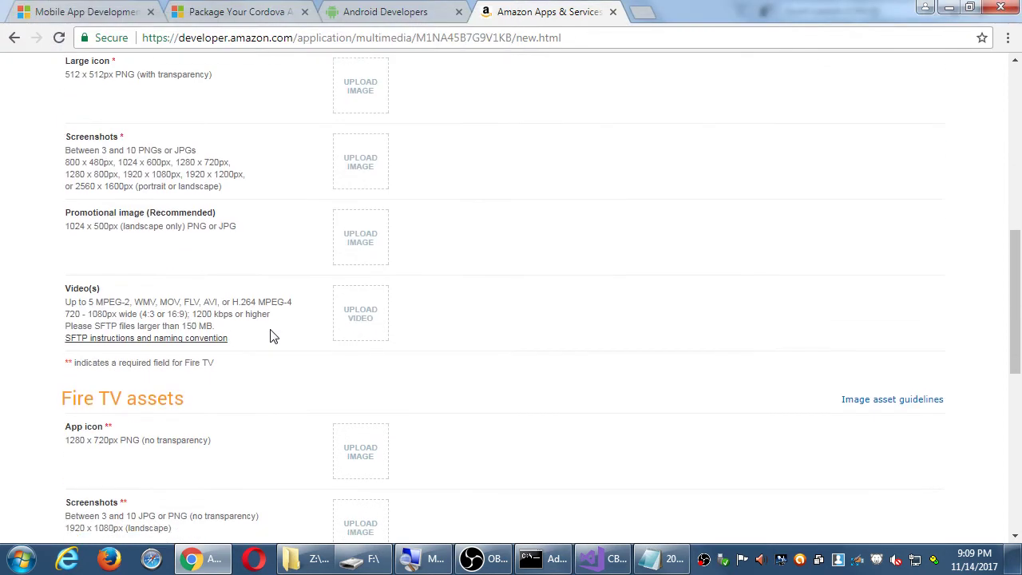
pyautogui.scroll(10, 270, 336)
pyautogui.scroll(1, 225, 278)
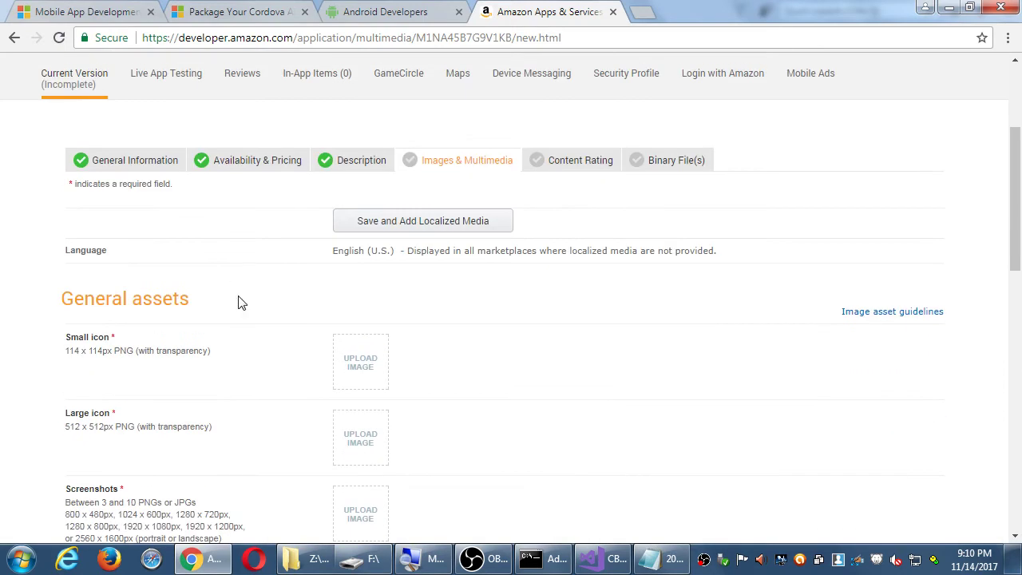
pyautogui.scroll(-2, 88, 247)
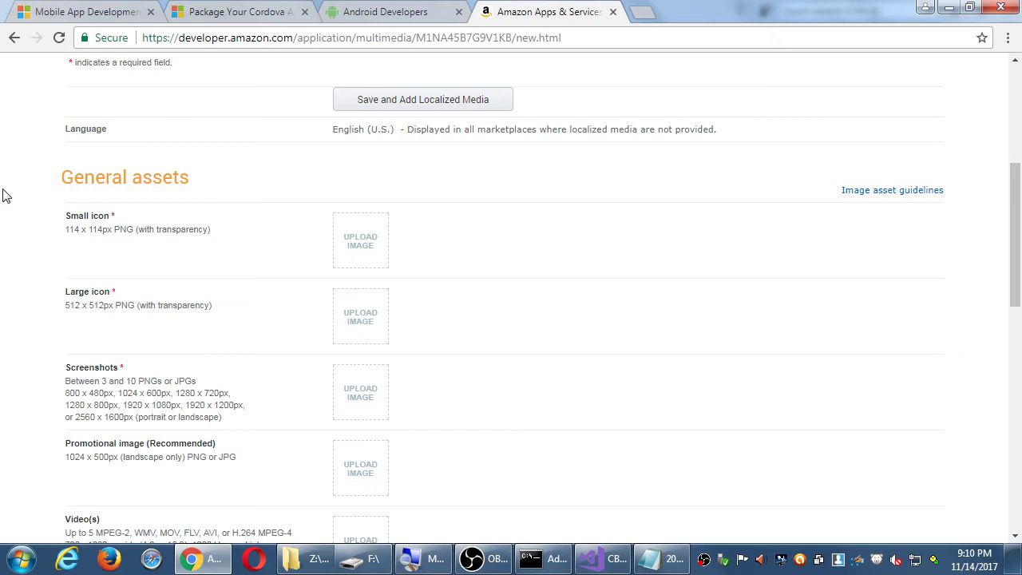
pyautogui.scroll(3, 2, 195)
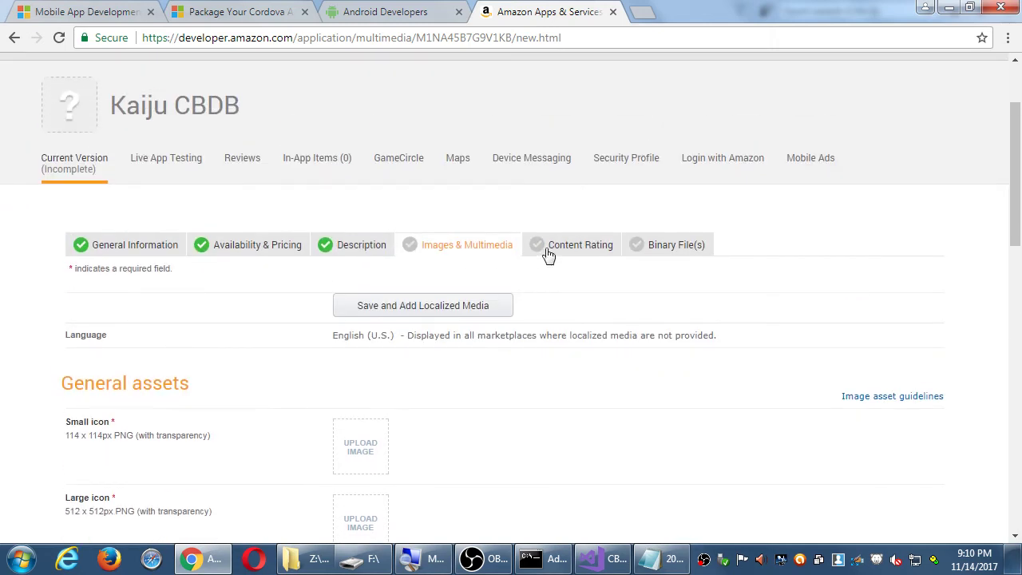
# On the Content Rating form, rate violence, drugs, nudity, sexual content, intolerance and profanity as None
pyautogui.click(562, 252)
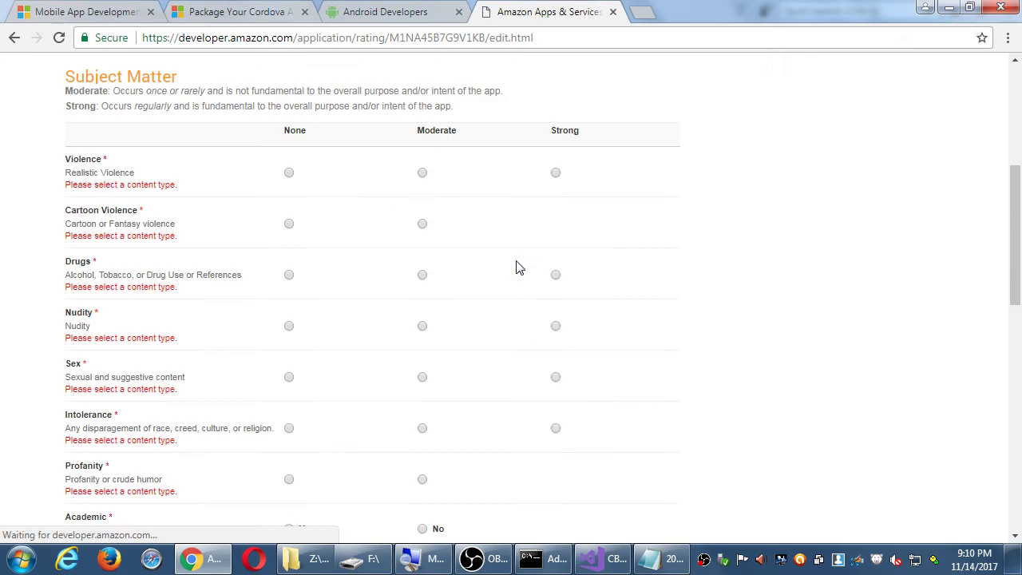
pyautogui.scroll(2, 443, 258)
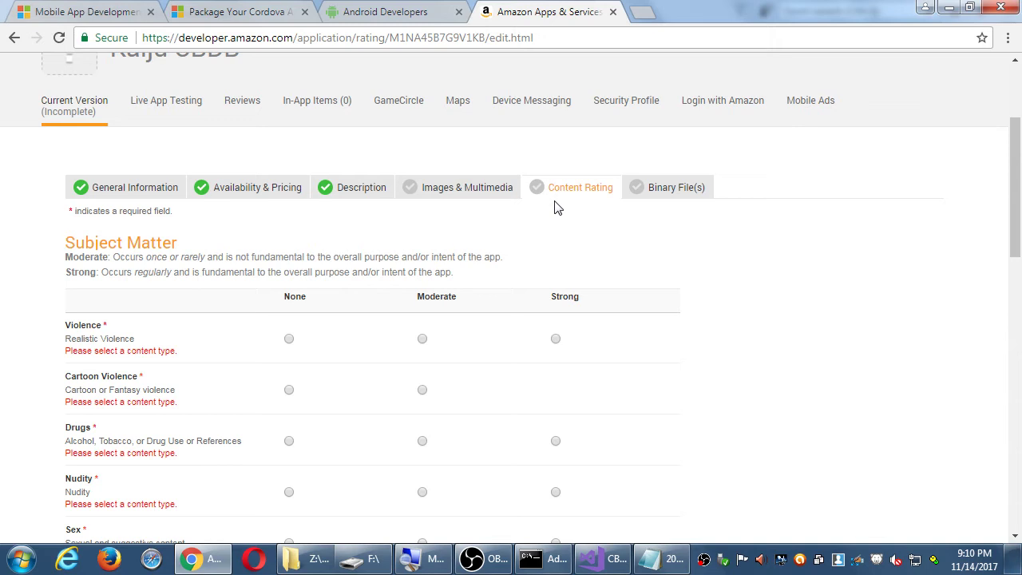
pyautogui.click(290, 340)
pyautogui.scroll(-1, 132, 358)
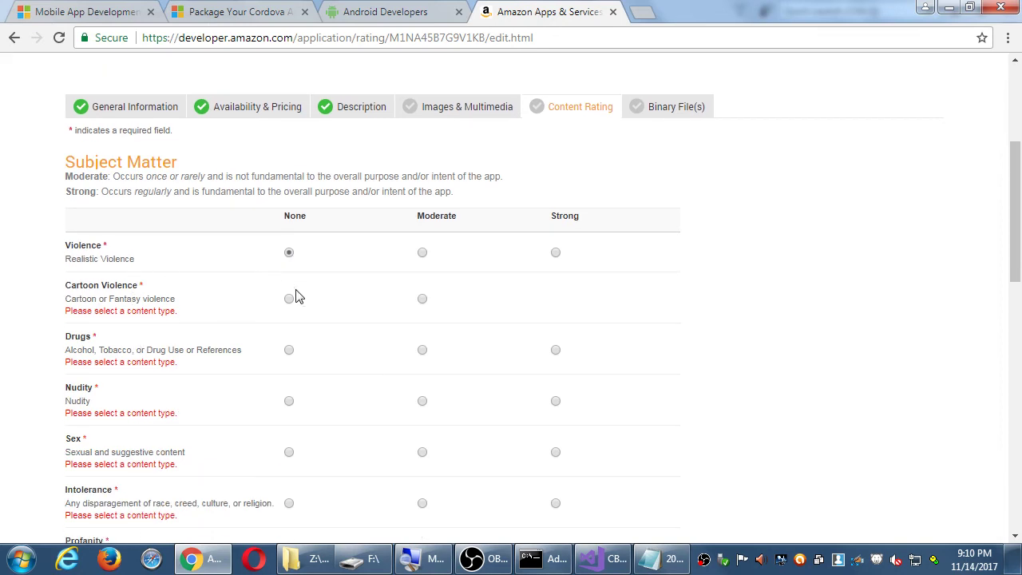
pyautogui.click(290, 301)
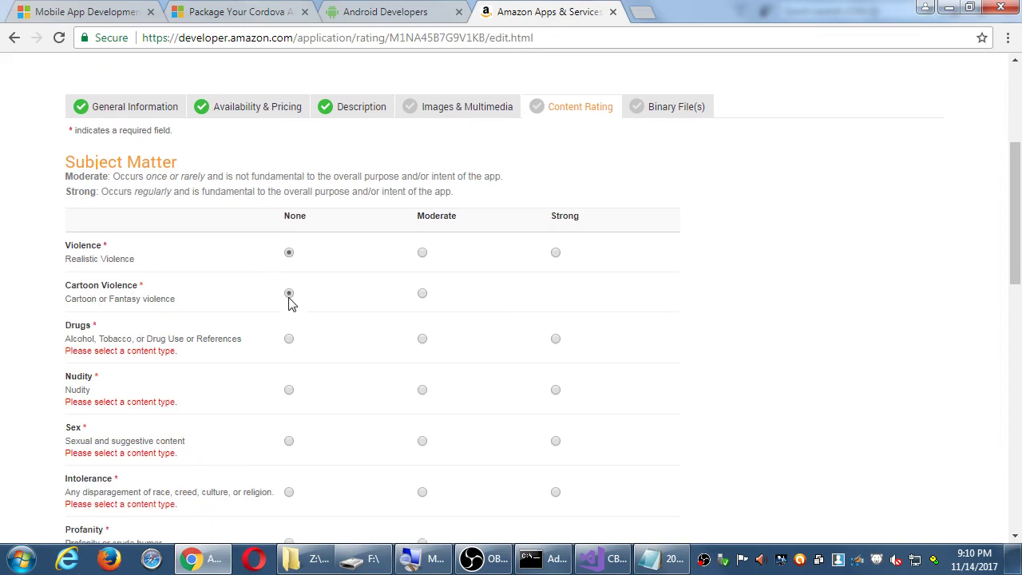
pyautogui.click(290, 340)
pyautogui.scroll(-1, 289, 342)
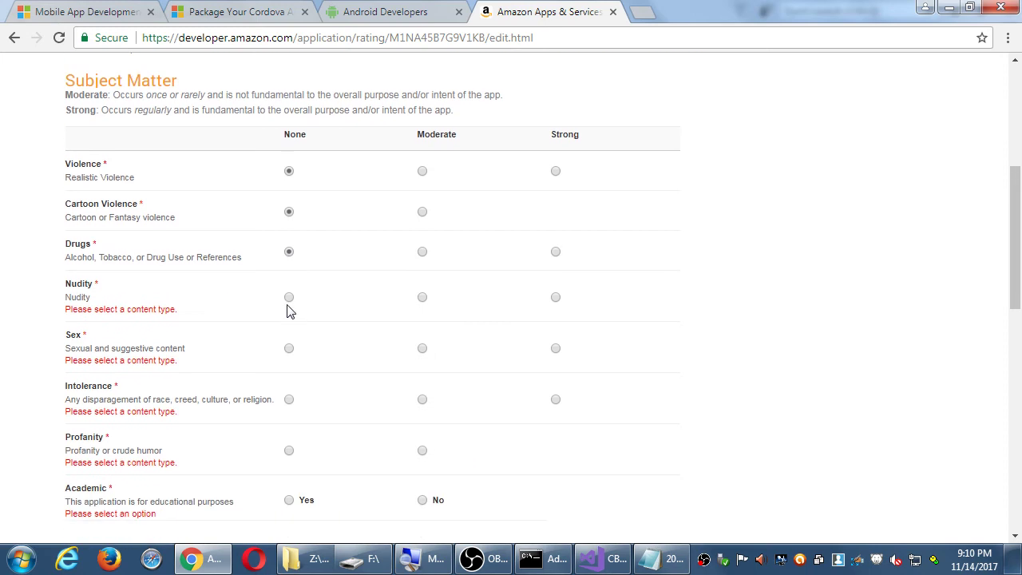
pyautogui.click(289, 295)
pyautogui.click(289, 337)
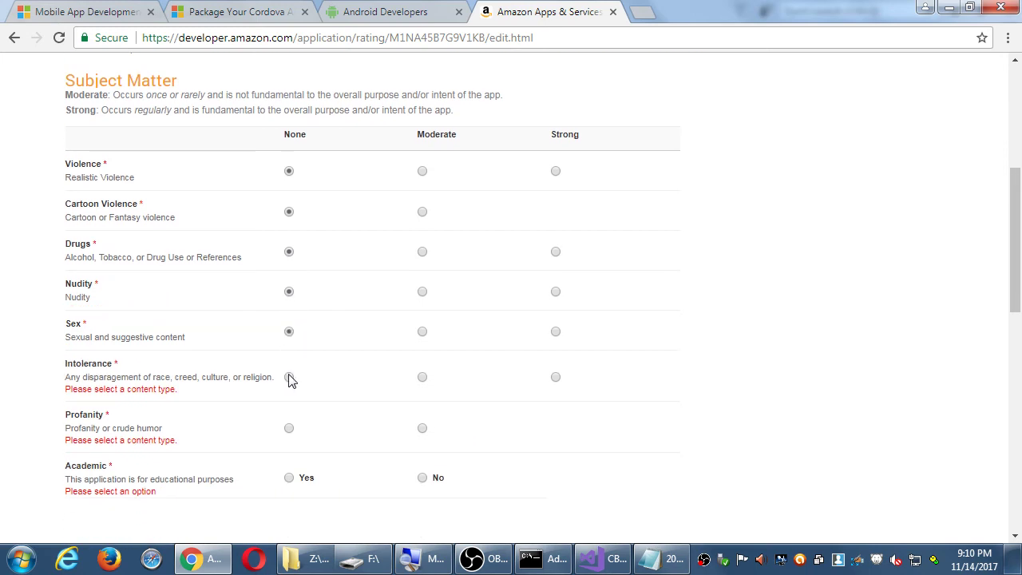
pyautogui.click(289, 373)
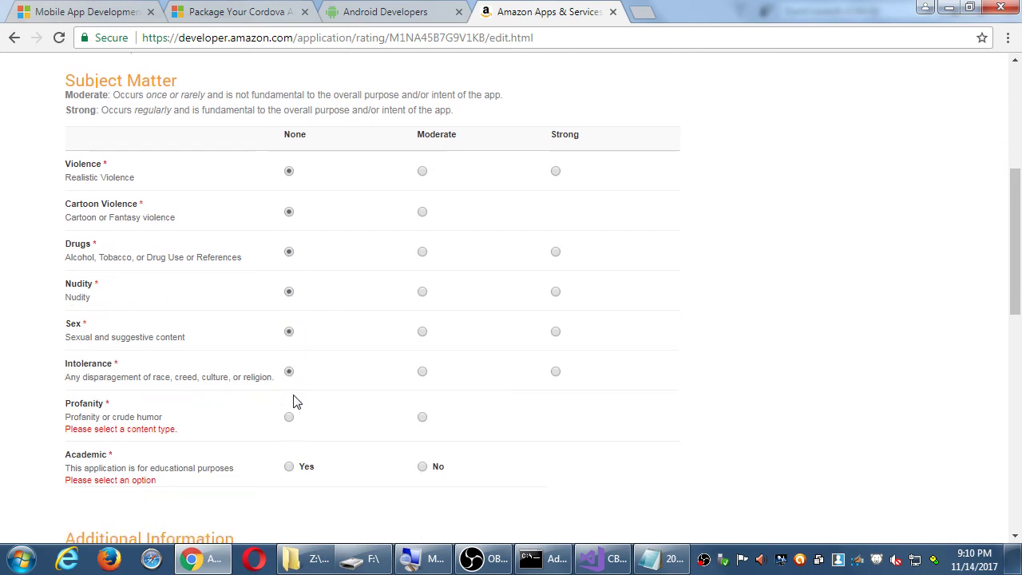
pyautogui.click(289, 417)
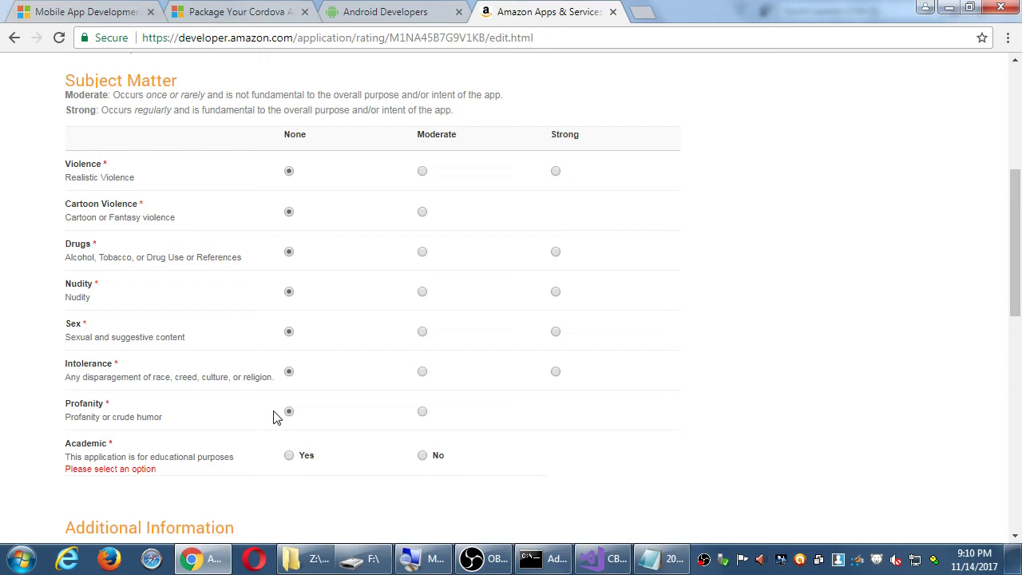
# Answer No for Academic, and leave the nudity rating at None
pyautogui.scroll(-1, 274, 417)
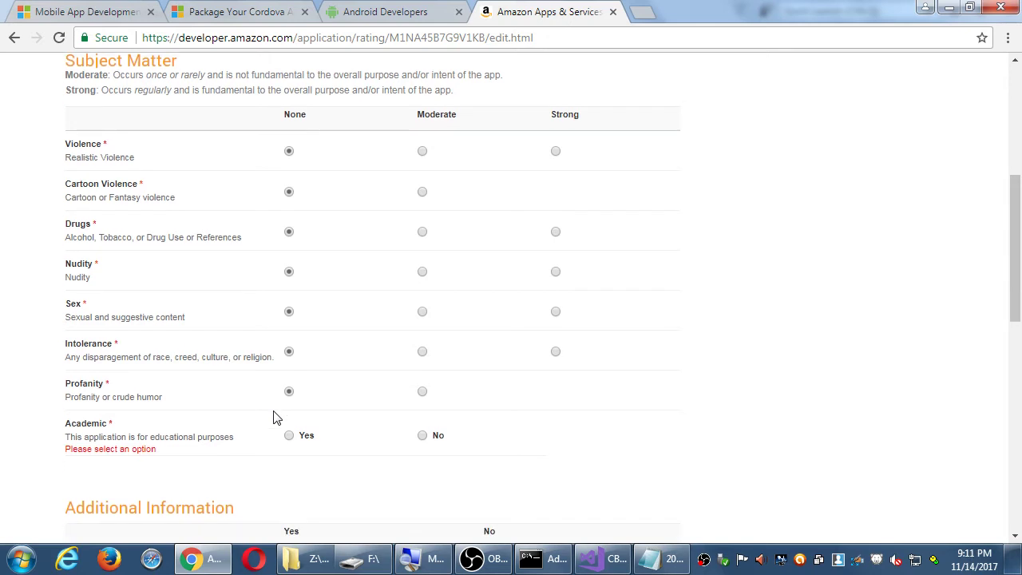
pyautogui.click(423, 397)
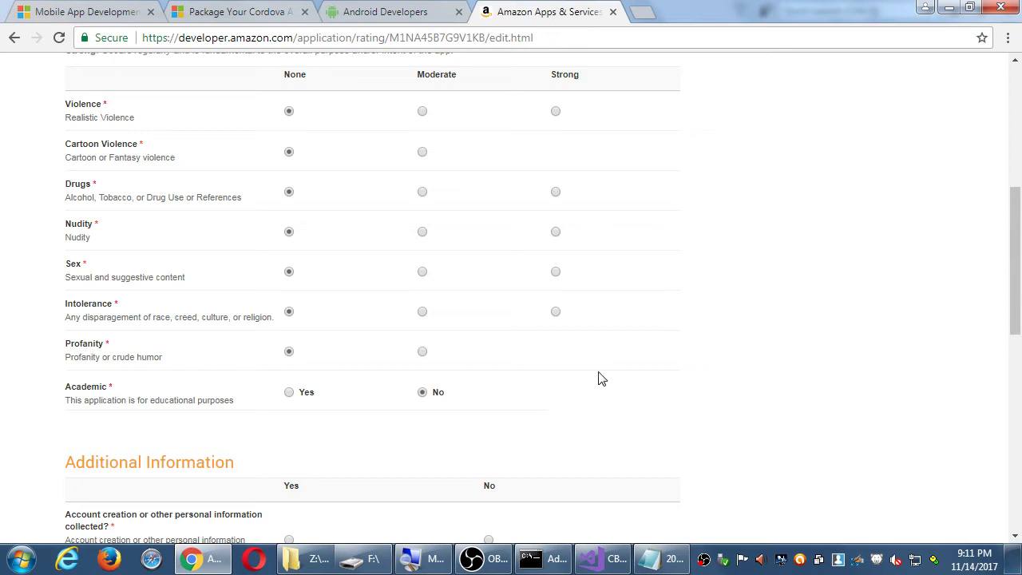
pyautogui.click(423, 232)
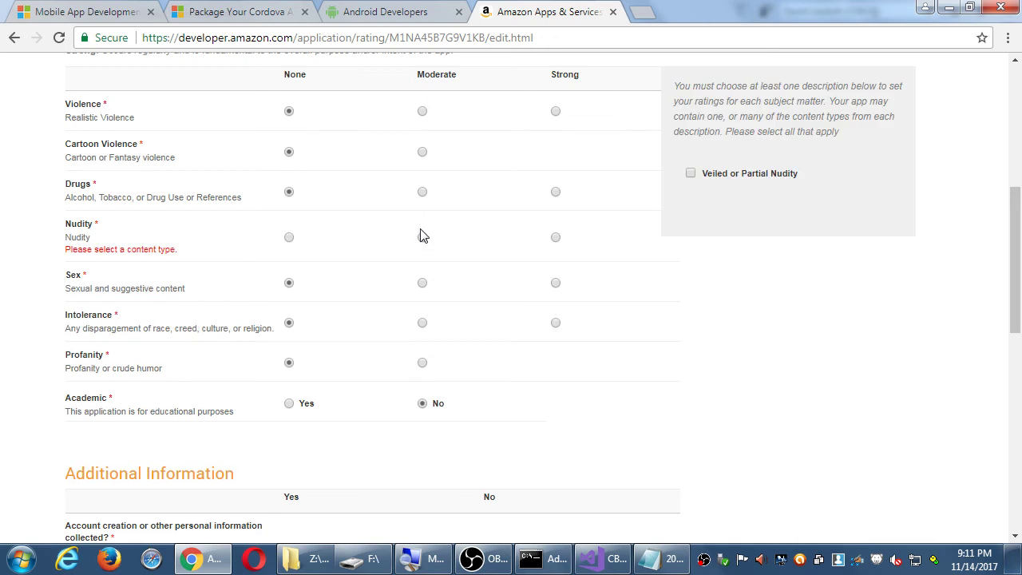
pyautogui.scroll(1, 529, 270)
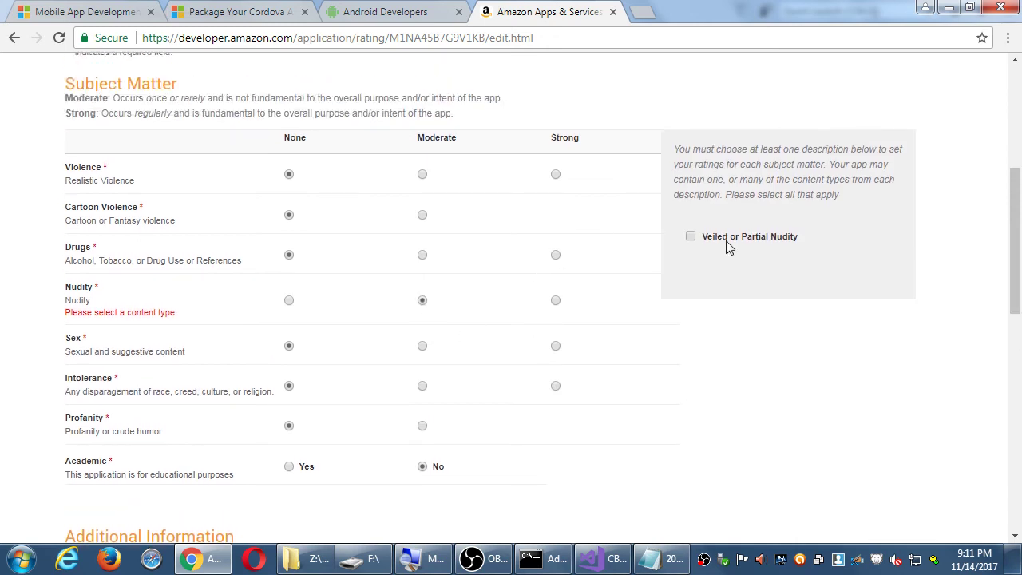
pyautogui.click(289, 300)
pyautogui.scroll(-3, 357, 307)
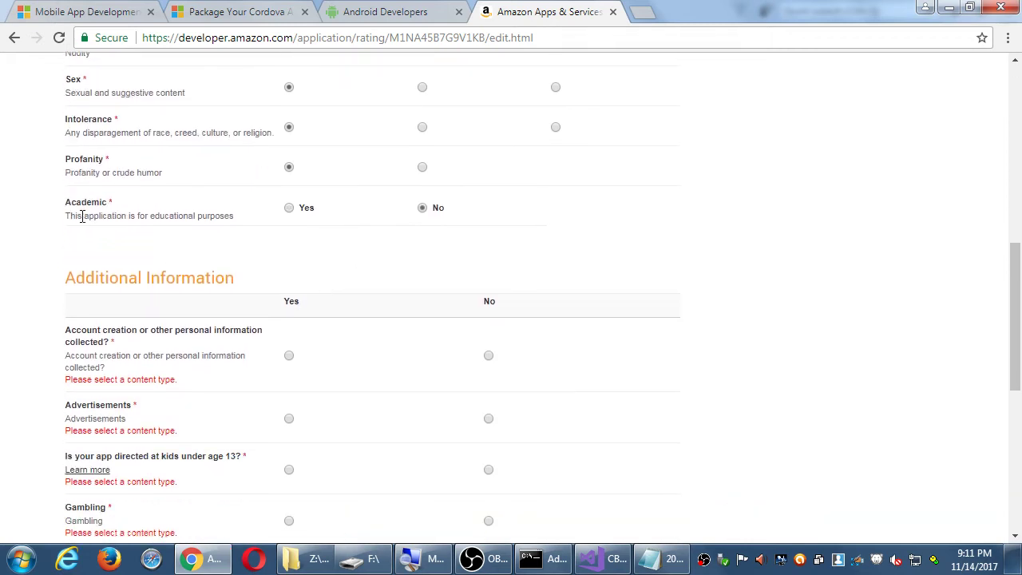
# Answer Yes to collecting personal information, and No to ads, under-13 audience, gambling and location services
pyautogui.scroll(-1, 56, 209)
pyautogui.scroll(-1, 48, 212)
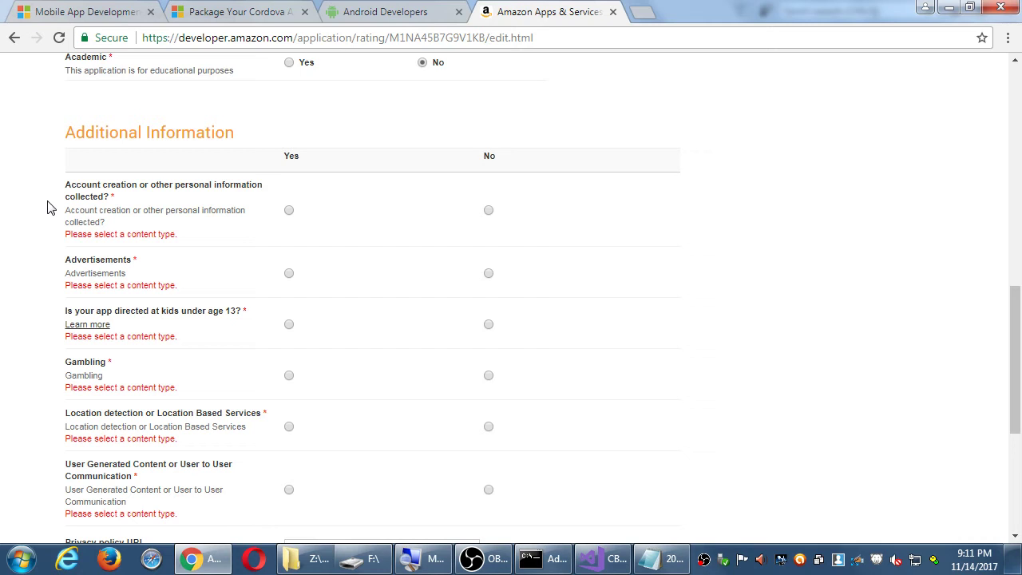
pyautogui.click(290, 212)
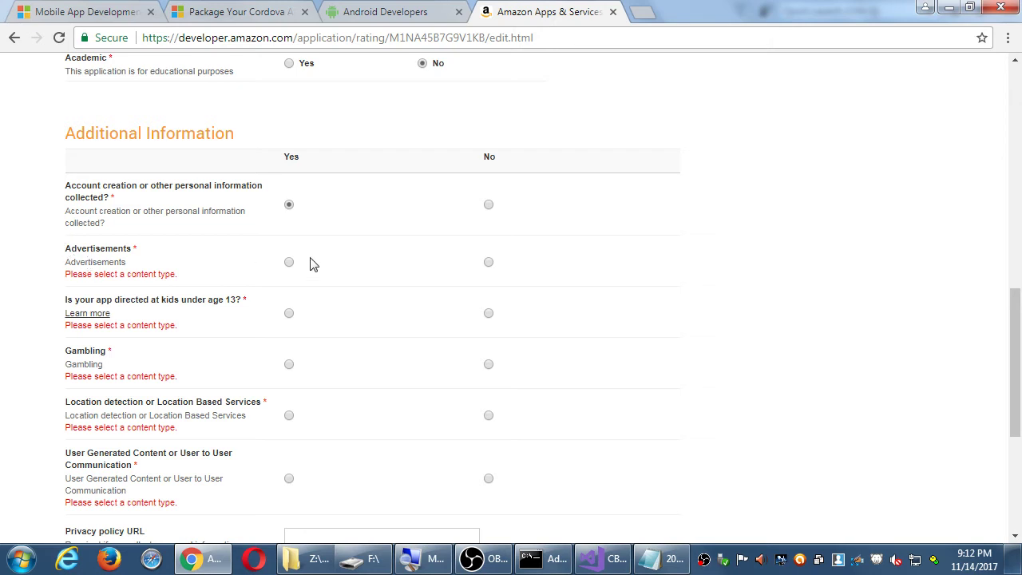
pyautogui.click(488, 263)
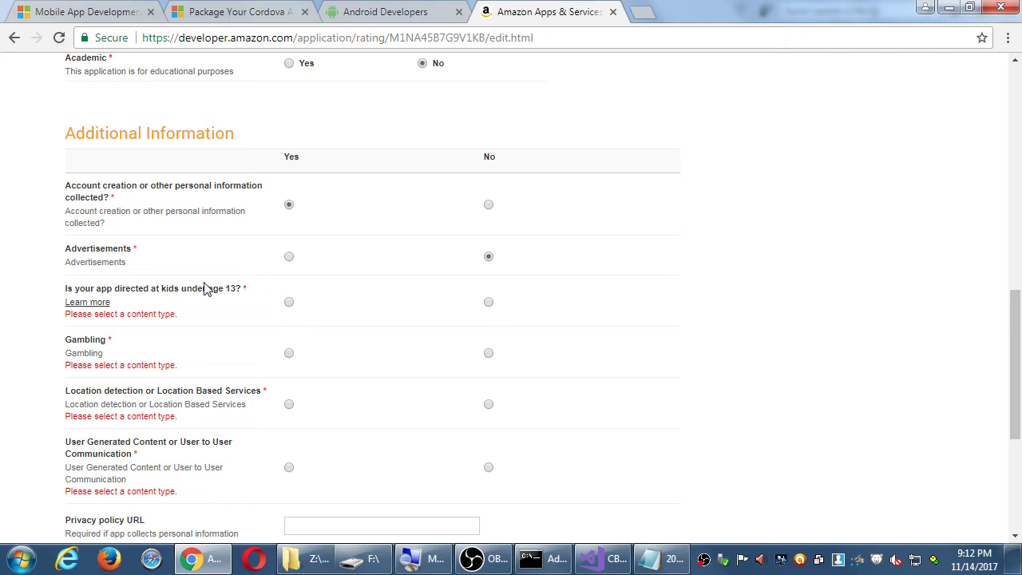
pyautogui.scroll(-1, 206, 289)
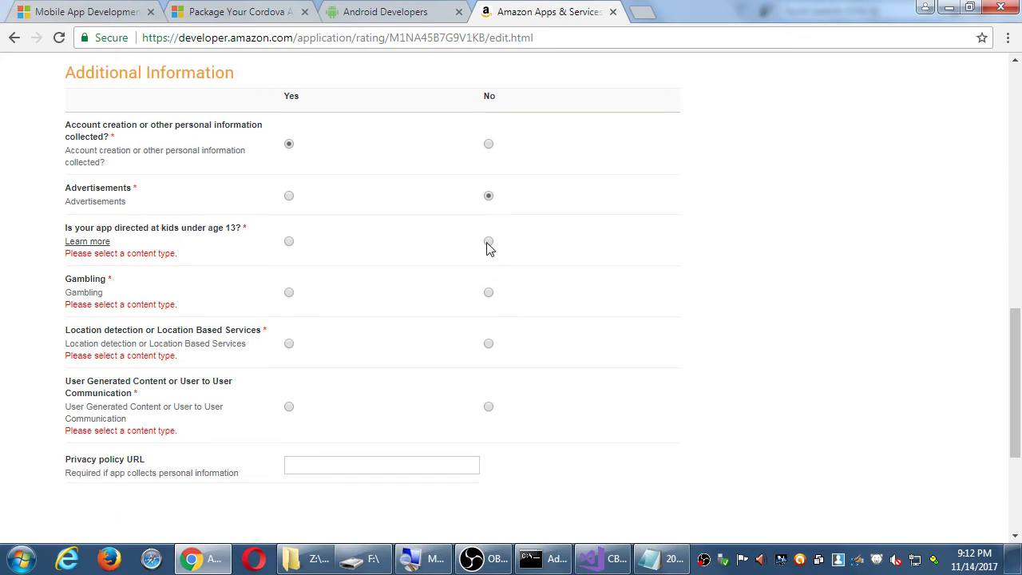
pyautogui.click(488, 246)
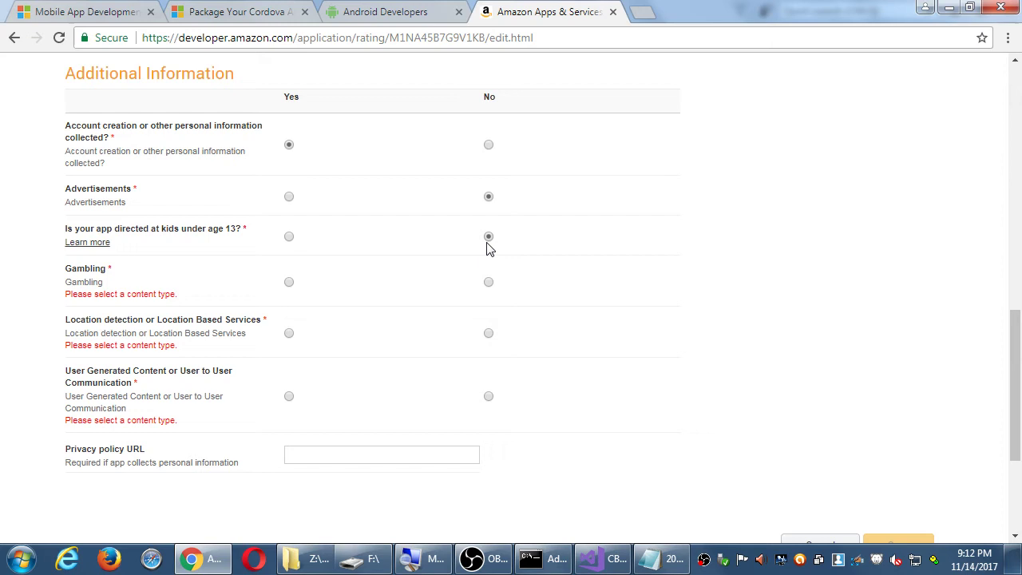
pyautogui.click(489, 283)
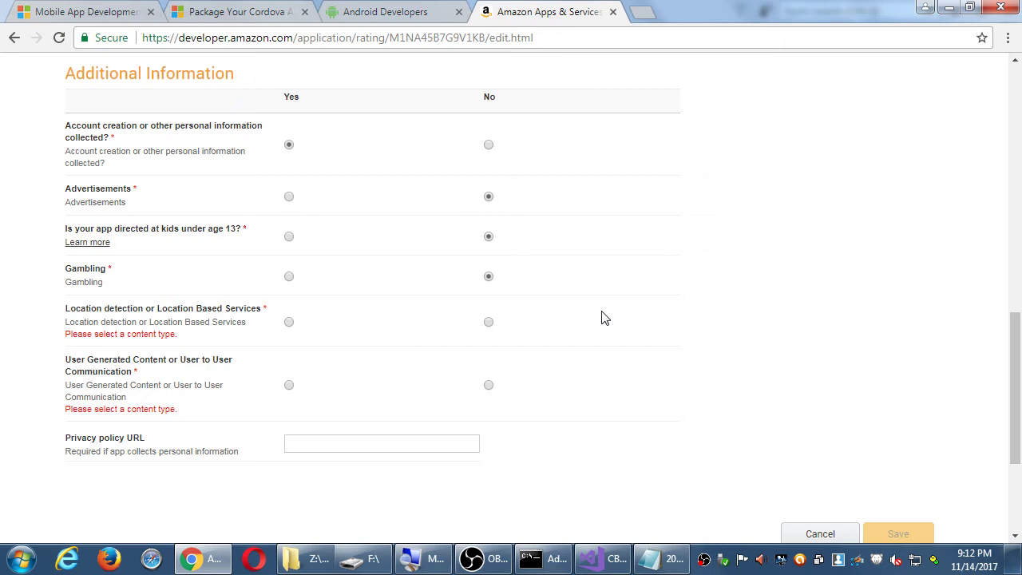
pyautogui.click(488, 323)
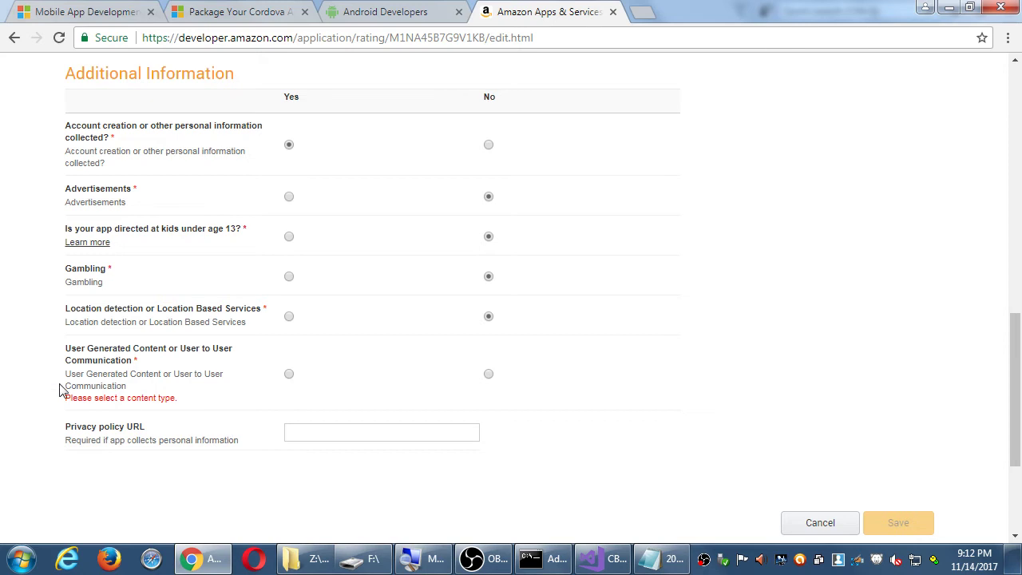
pyautogui.scroll(-1, 44, 388)
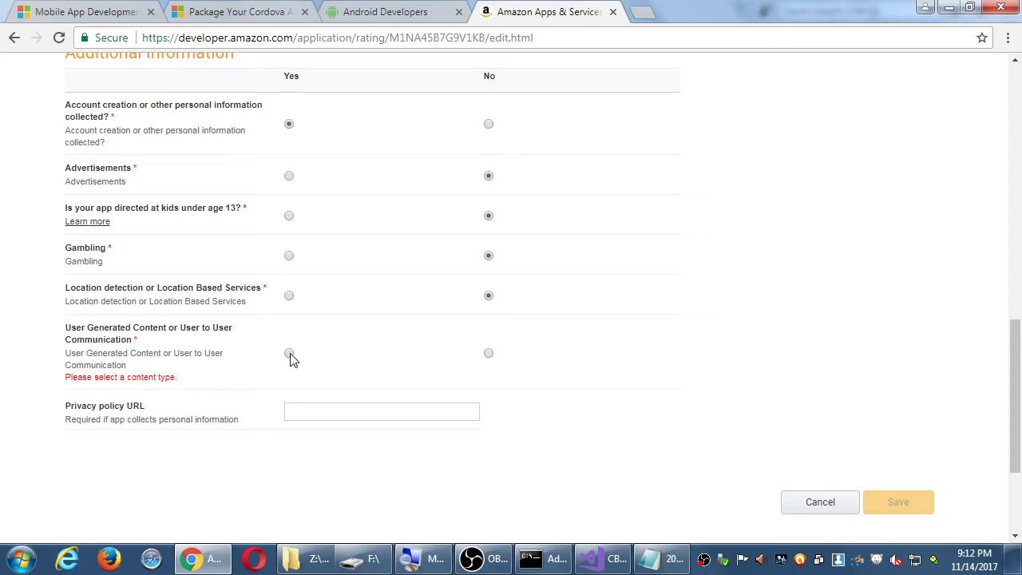
# Answer Yes for user-generated content and select the Privacy policy URL field
pyautogui.click(289, 354)
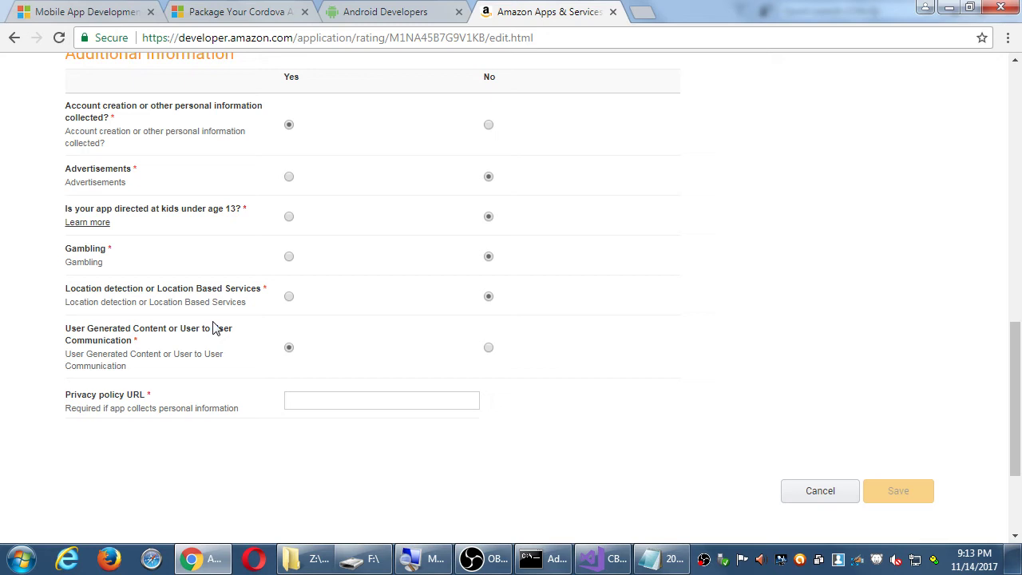
pyautogui.moveTo(168, 336); pyautogui.dragTo(188, 338)
pyautogui.click(203, 336)
pyautogui.click(315, 401)
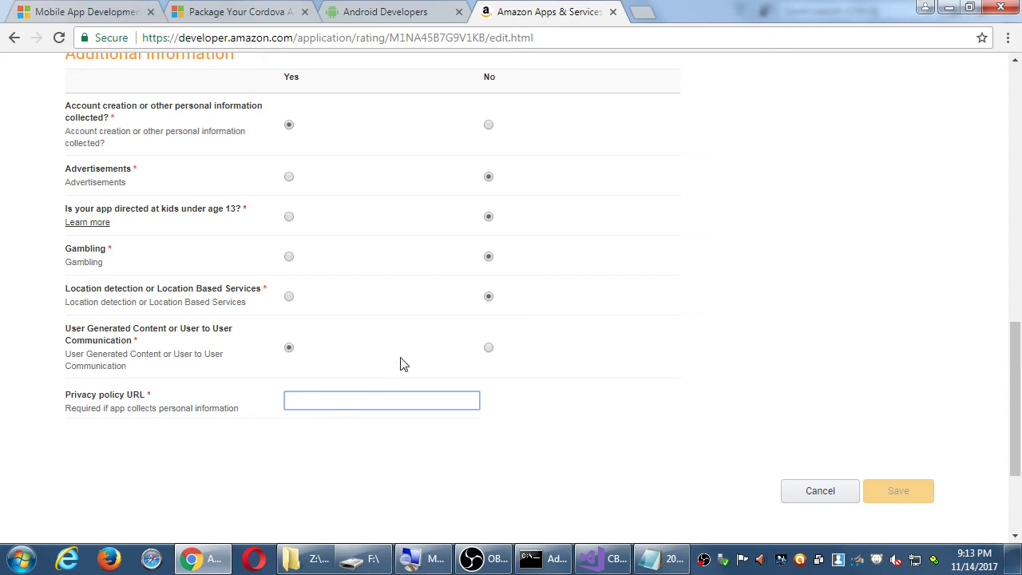
# Toggle the user-generated content and personal information answers to test when the privacy URL is required
pyautogui.click(489, 348)
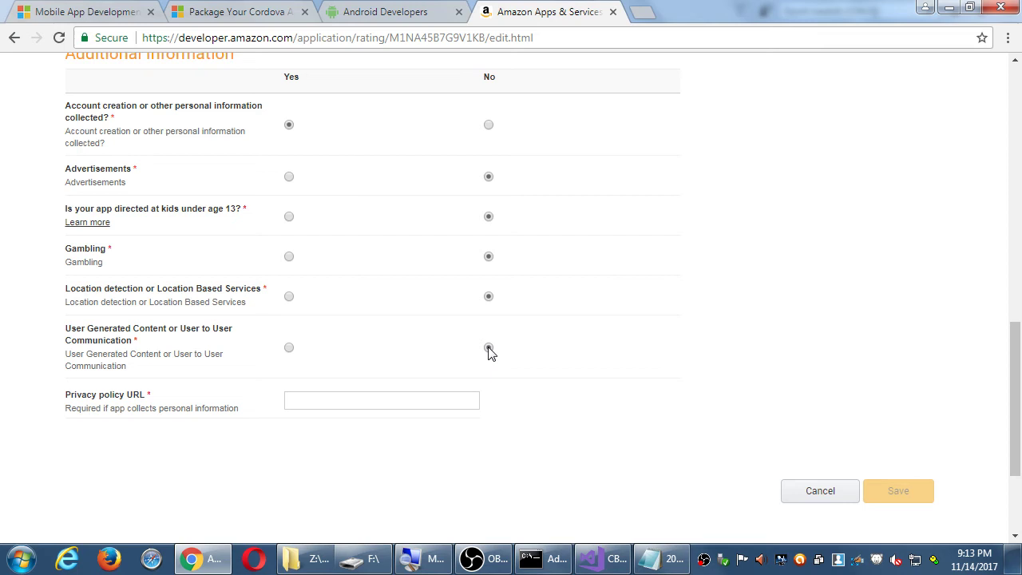
pyautogui.click(488, 126)
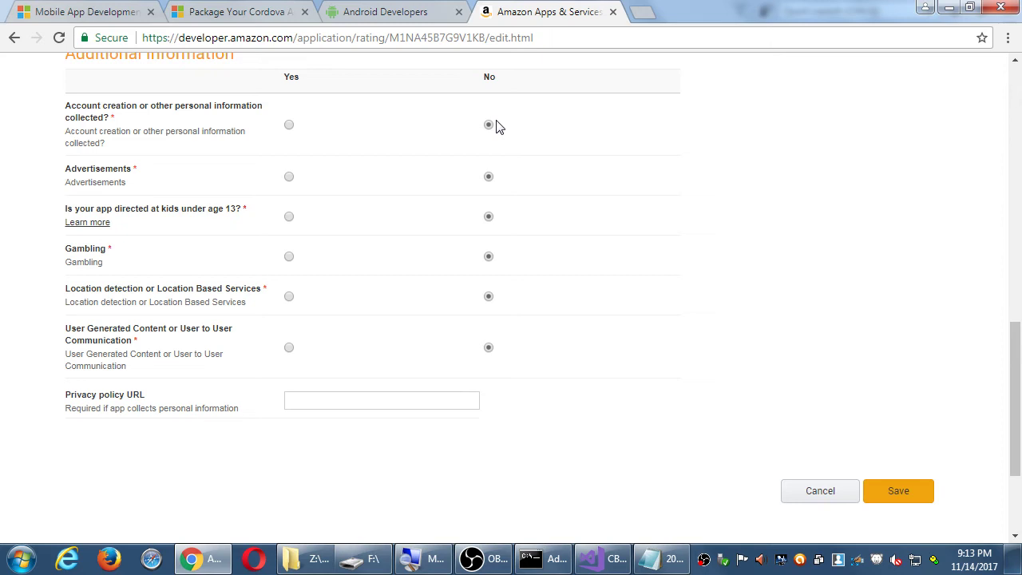
pyautogui.click(291, 350)
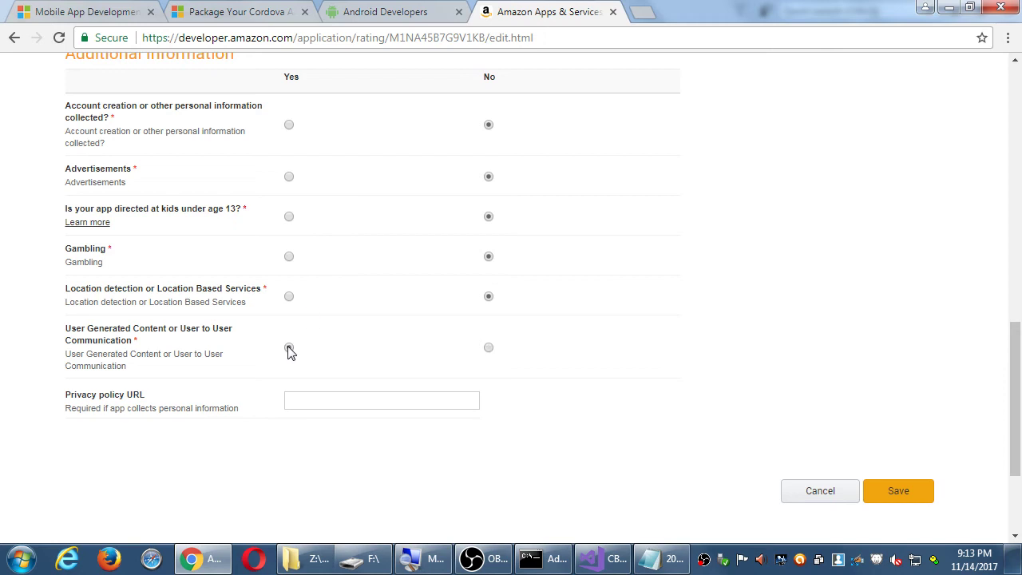
pyautogui.click(316, 401)
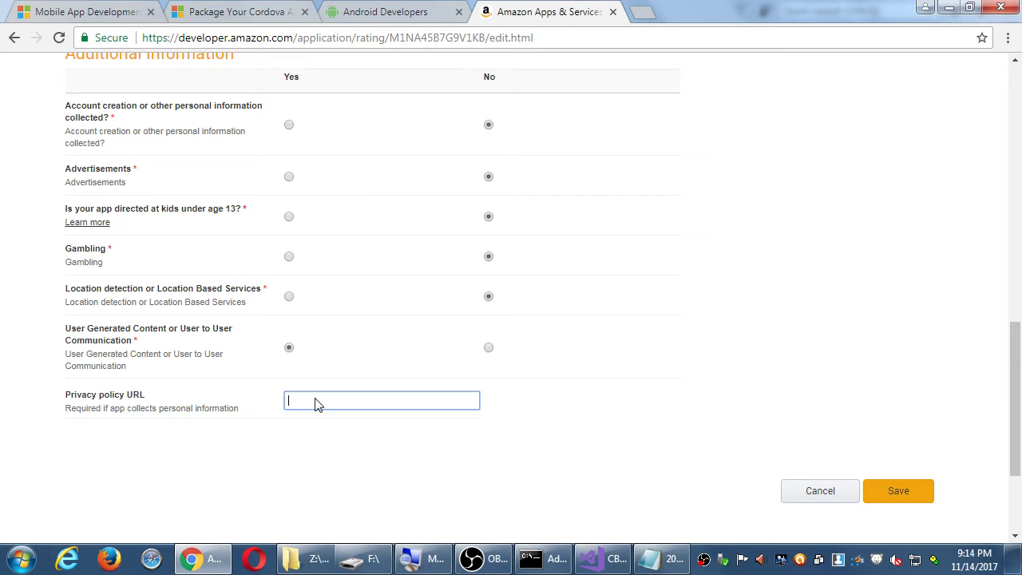
pyautogui.click(288, 126)
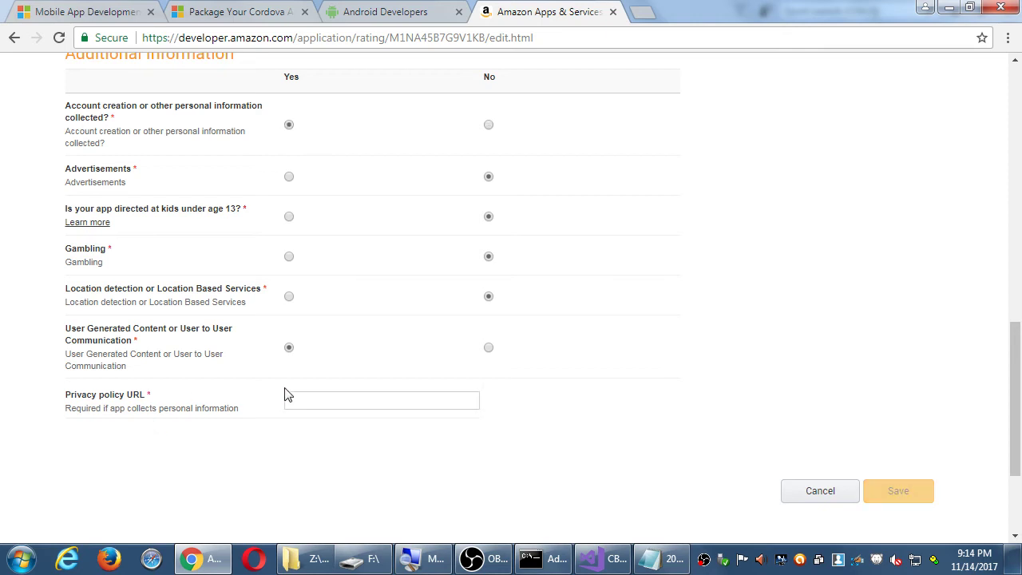
pyautogui.click(308, 399)
pyautogui.click(657, 558)
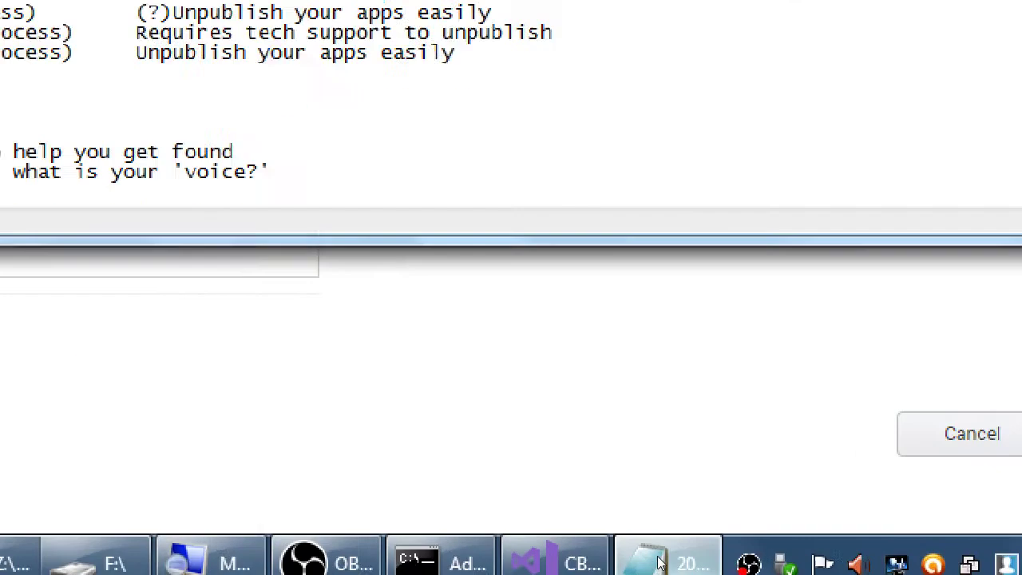
# Add a 'Regarding Privacy Policy URL:' note about setting up a webpage and searching 'app privacy policy example'
pyautogui.press('Up')
pyautogui.press('Up')
pyautogui.press('Up')
pyautogui.press('Up')
pyautogui.press('Up')
pyautogui.press('Up')
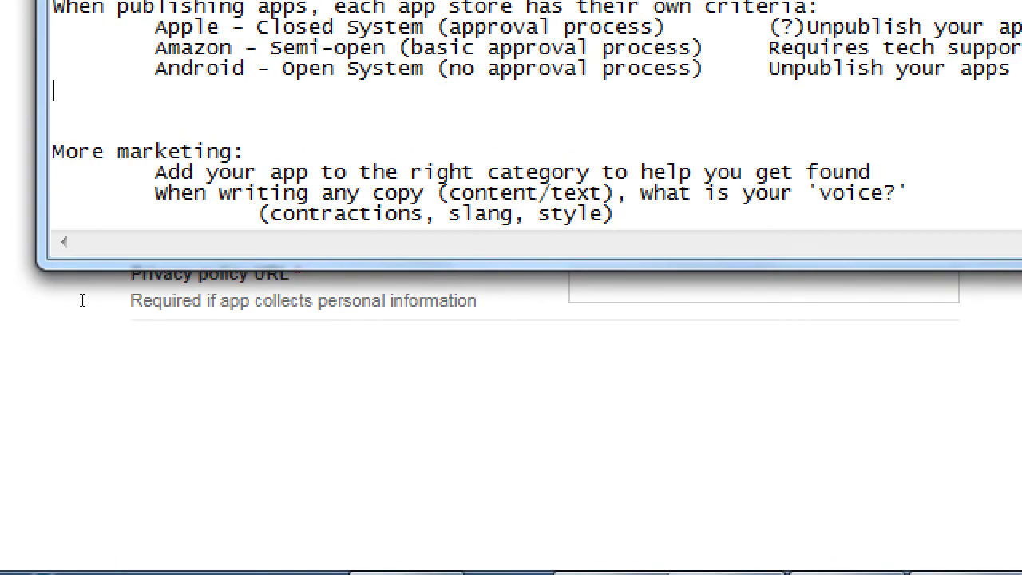
pyautogui.hotkey('ctrl', 'End')
pyautogui.press('Return')
pyautogui.press('Return')
pyautogui.write('Regarding Privacy ')
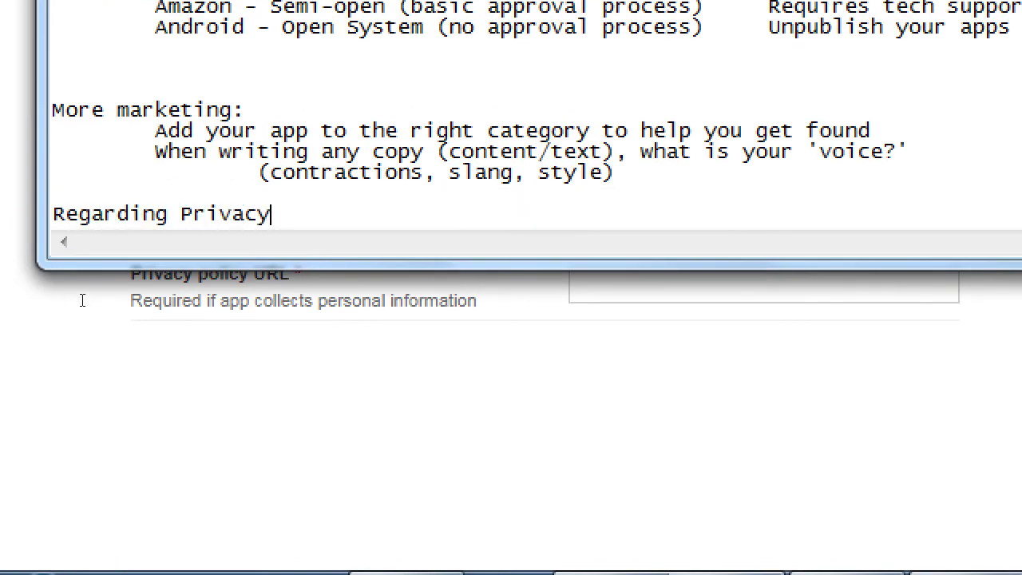
pyautogui.write('Policy URL:')
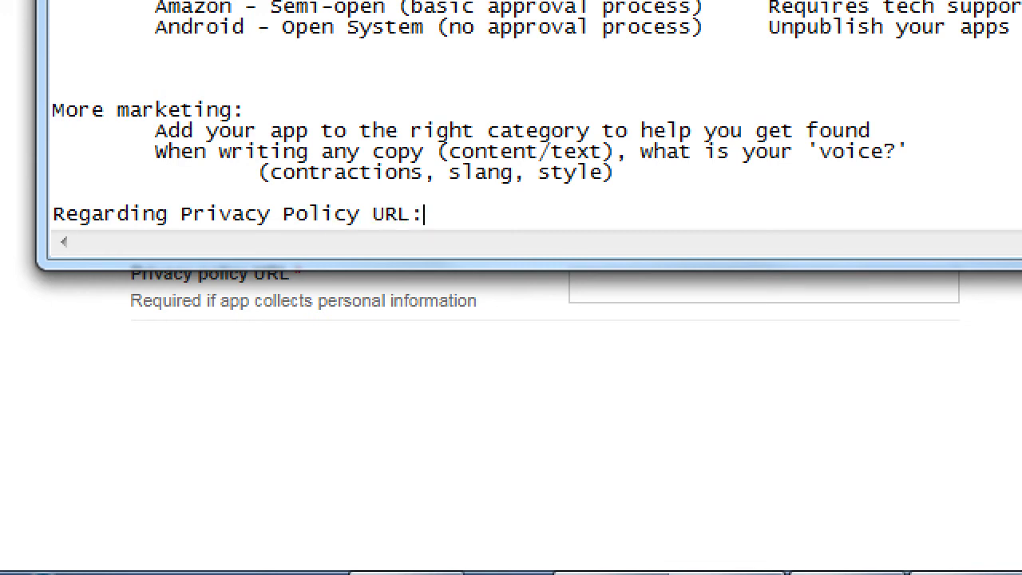
pyautogui.press('Return')
pyautogui.press('Tab')
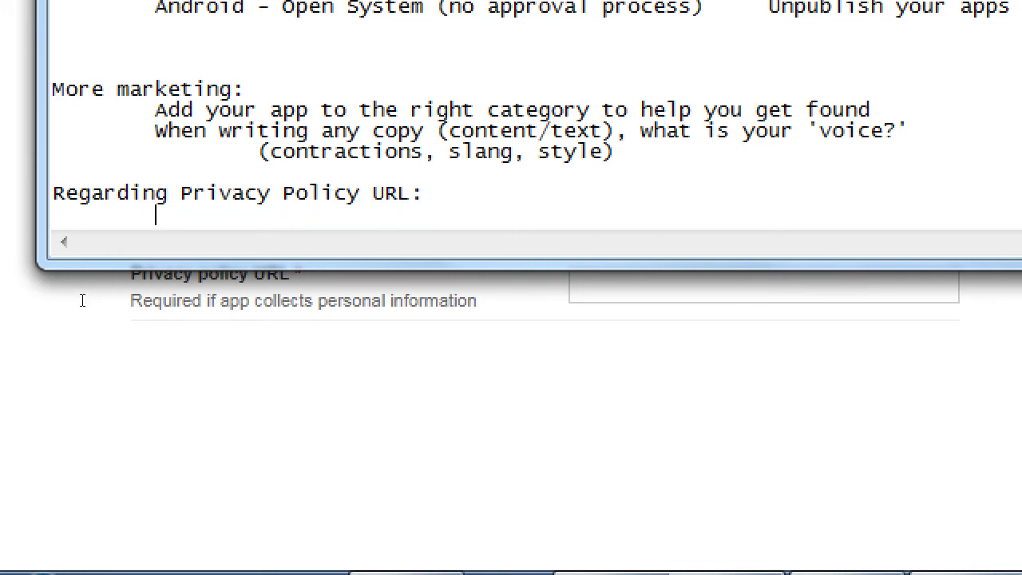
pyautogui.write('sET U')
pyautogui.press('BackSpace')
pyautogui.press('BackSpace')
pyautogui.press('BackSpace')
pyautogui.press('BackSpace')
pyautogui.press('BackSpace')
pyautogui.write('Set up a simple')
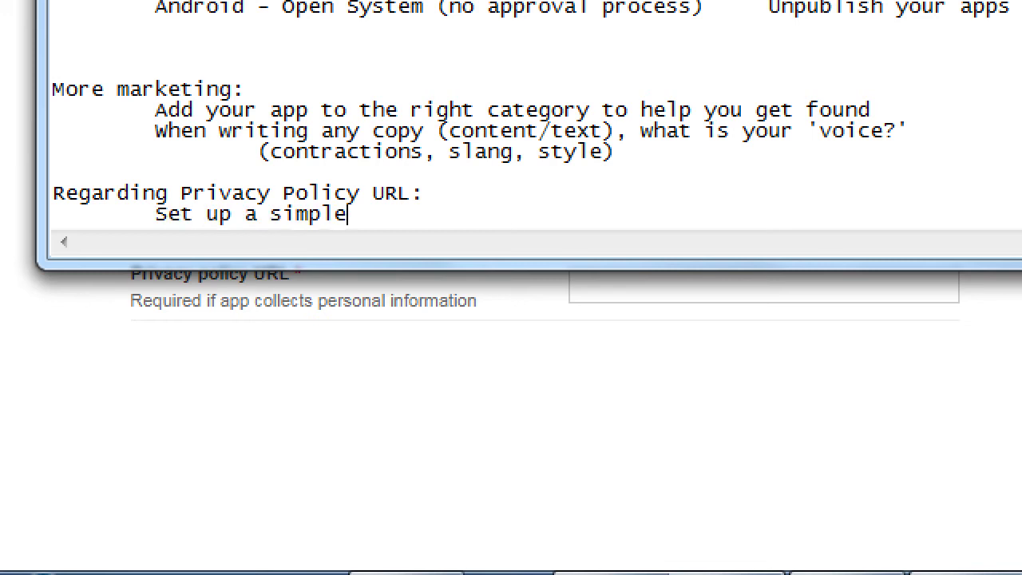
pyautogui.write(' websi')
pyautogui.press('BackSpace')
pyautogui.press('BackSpace')
pyautogui.write('page that explains')
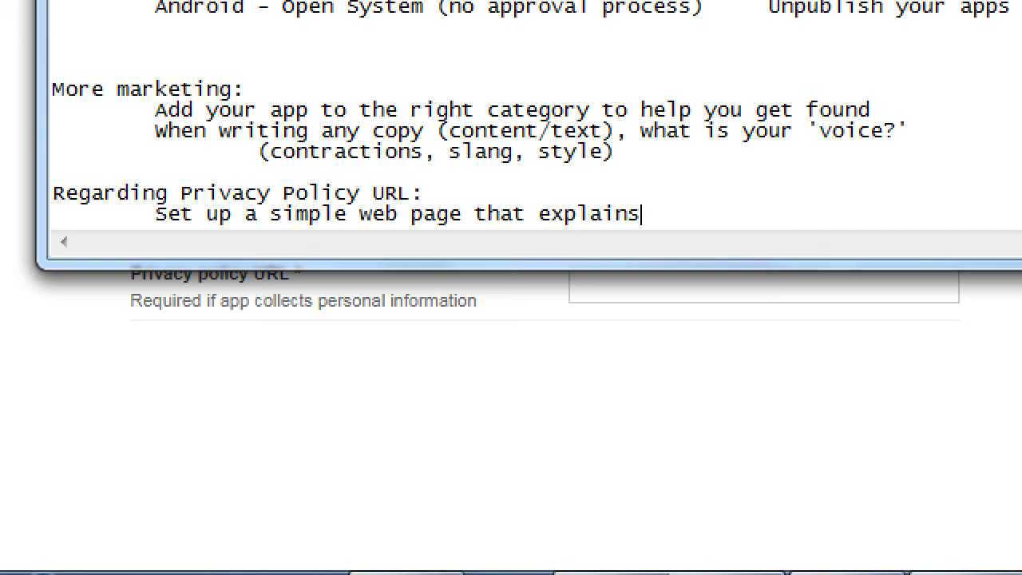
pyautogui.write(" how you'll")
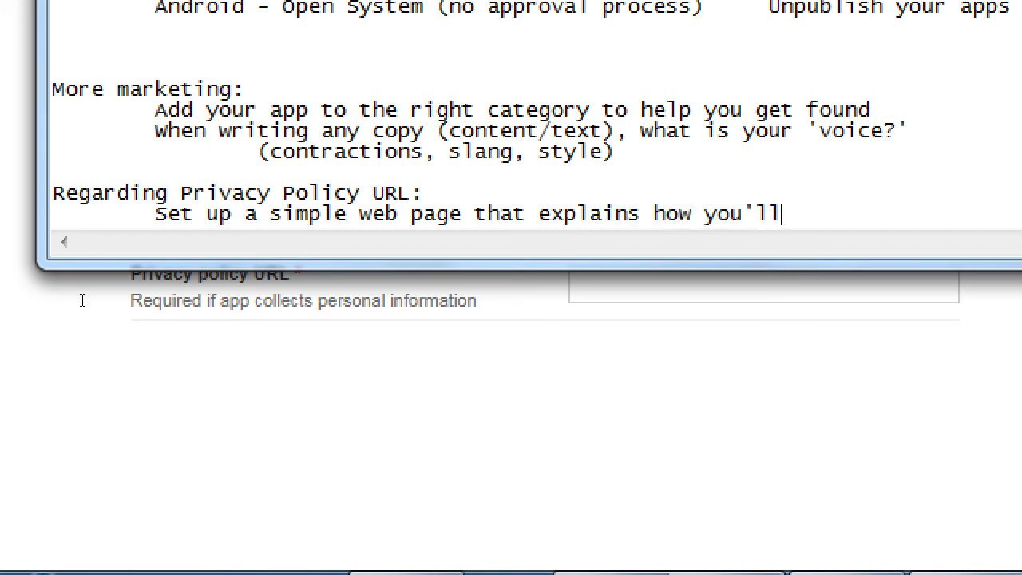
pyautogui.write(' use the ')
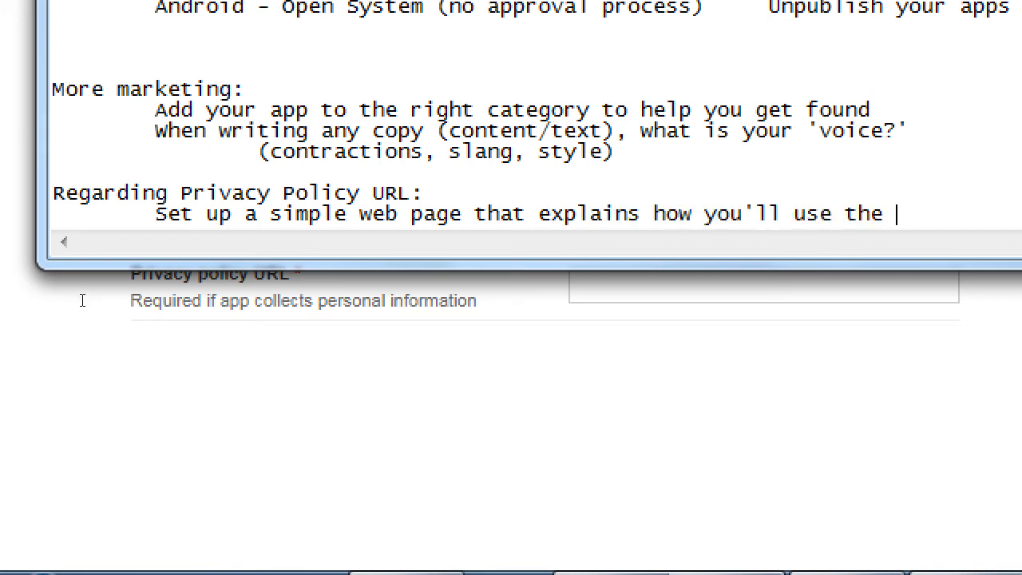
pyautogui.write('user info')
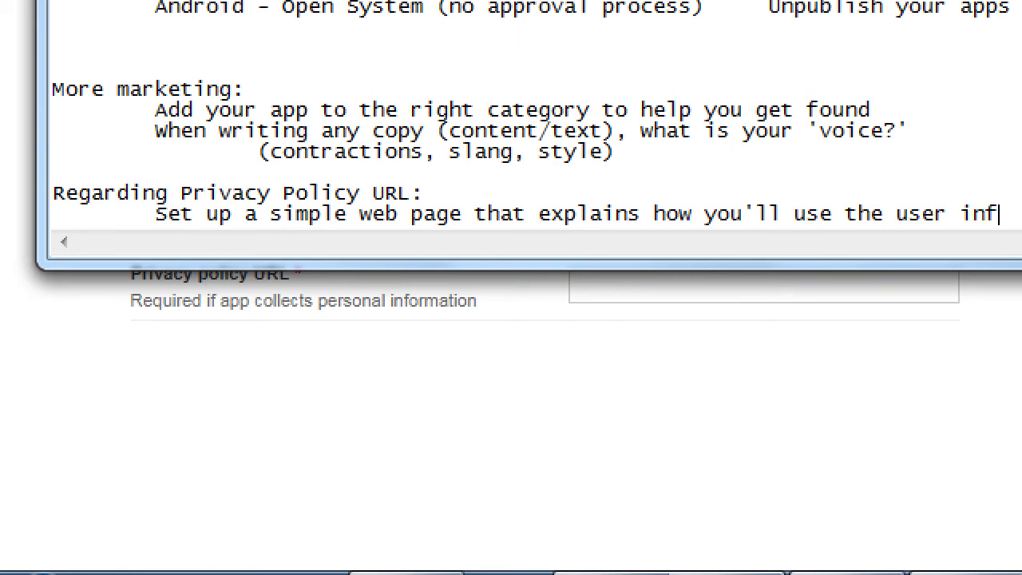
pyautogui.write('/content')
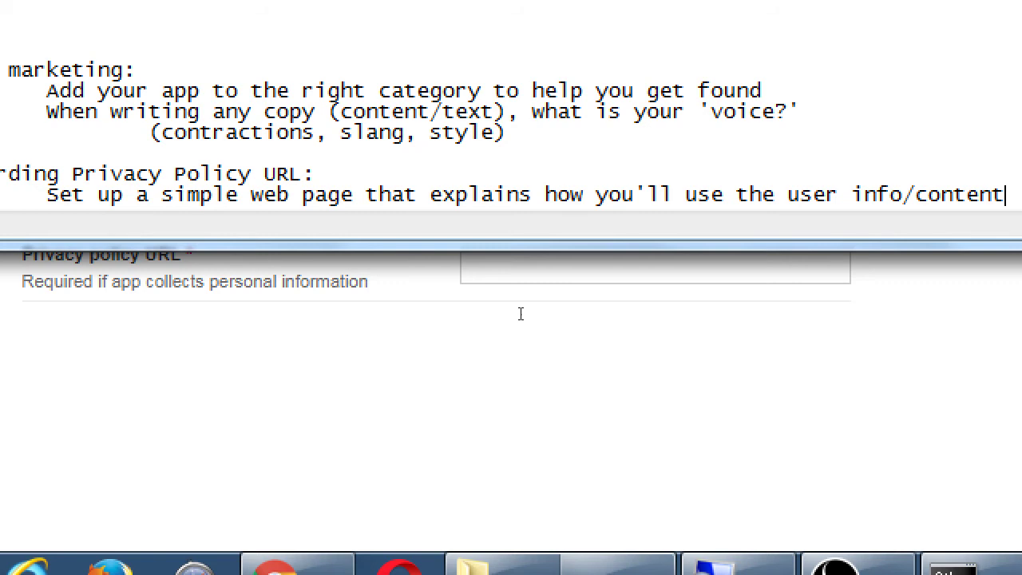
pyautogui.press('Return')
pyautogui.write('Search "')
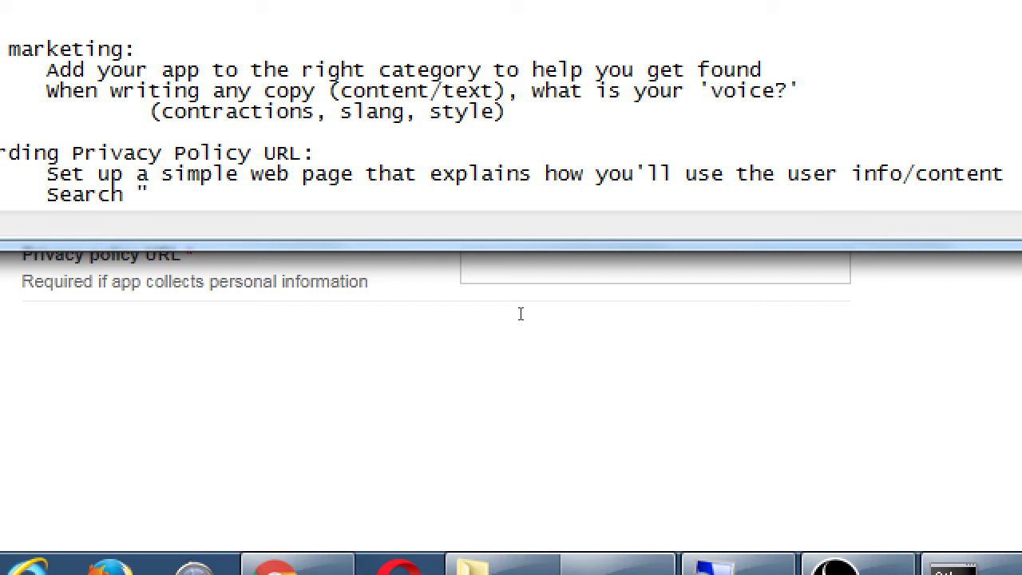
pyautogui.write('app privacy policy example"')
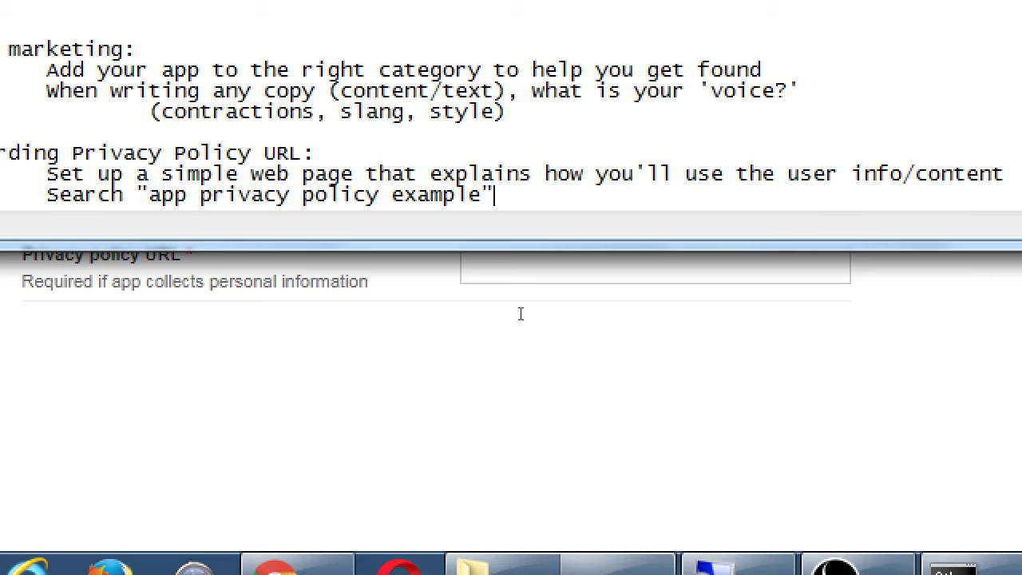
pyautogui.press('Return')
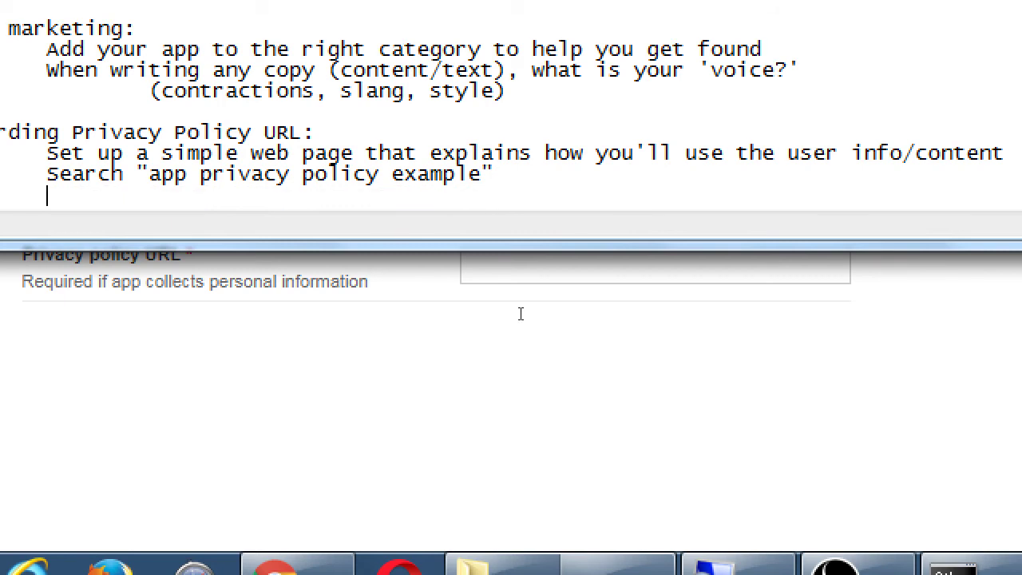
pyautogui.write('Get a freea')
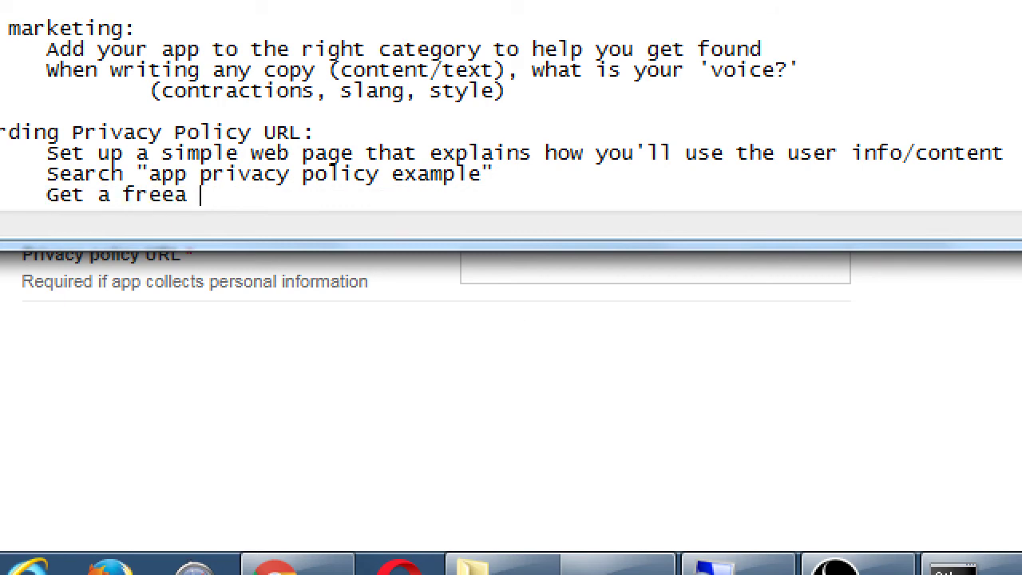
pyautogui.press('BackSpace')
pyautogui.press('BackSpace')
pyautogui.write('account at ')
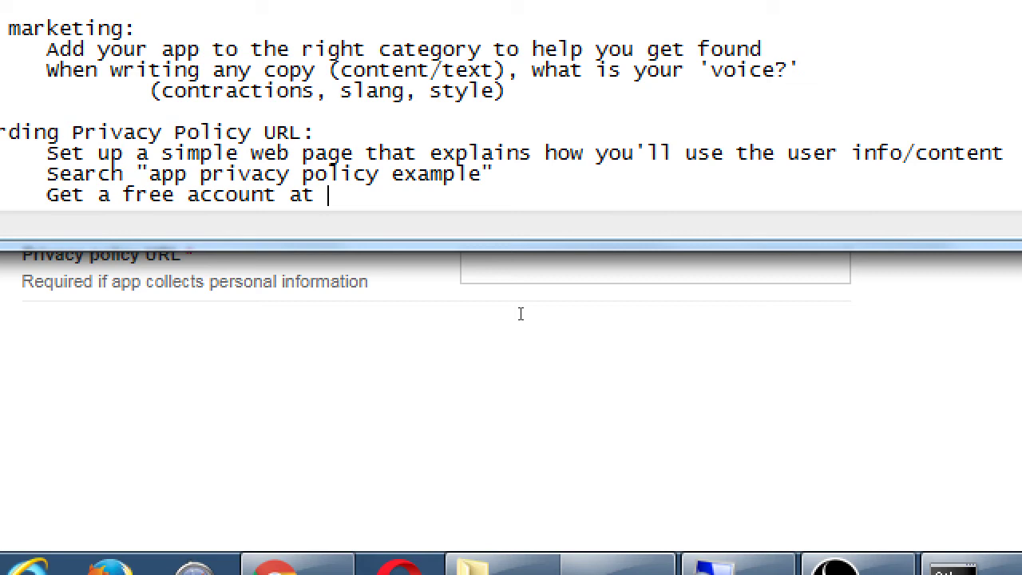
pyautogui.write('WordPress:')
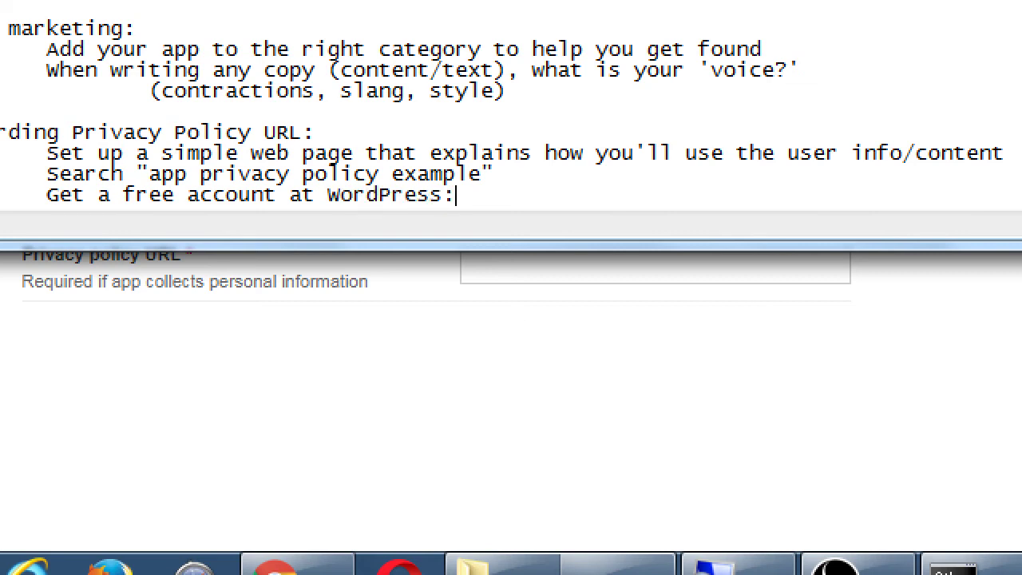
pyautogui.press('Return')
pyautogui.press('Tab')
pyautogui.write('http://')
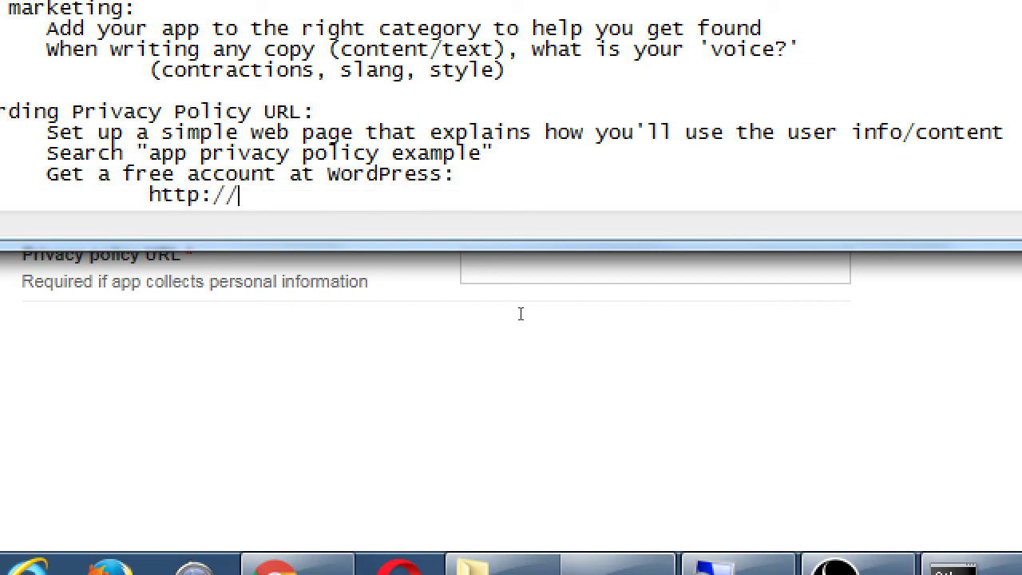
pyautogui.write('victorsapps')
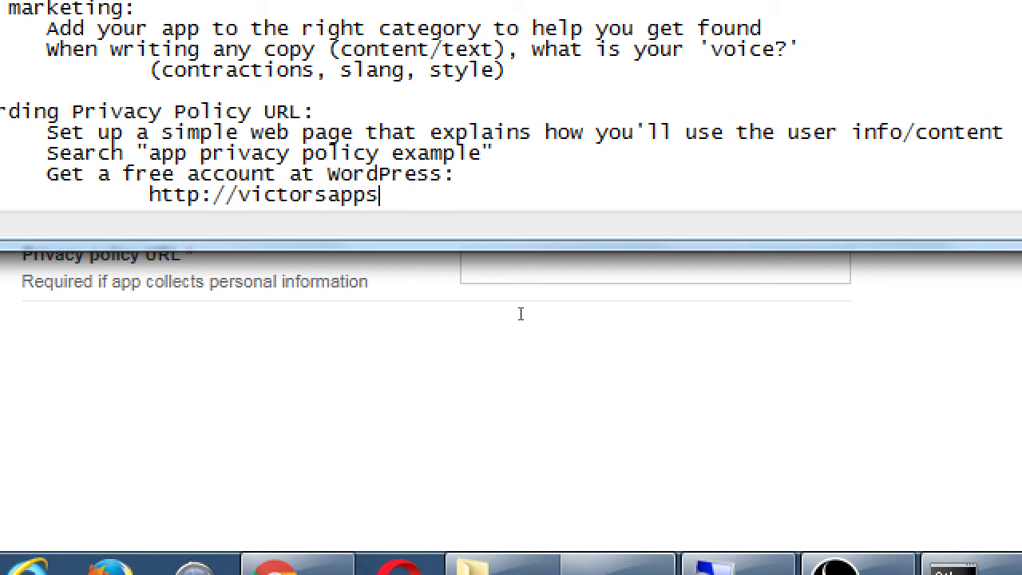
pyautogui.write('.wordpress.c')
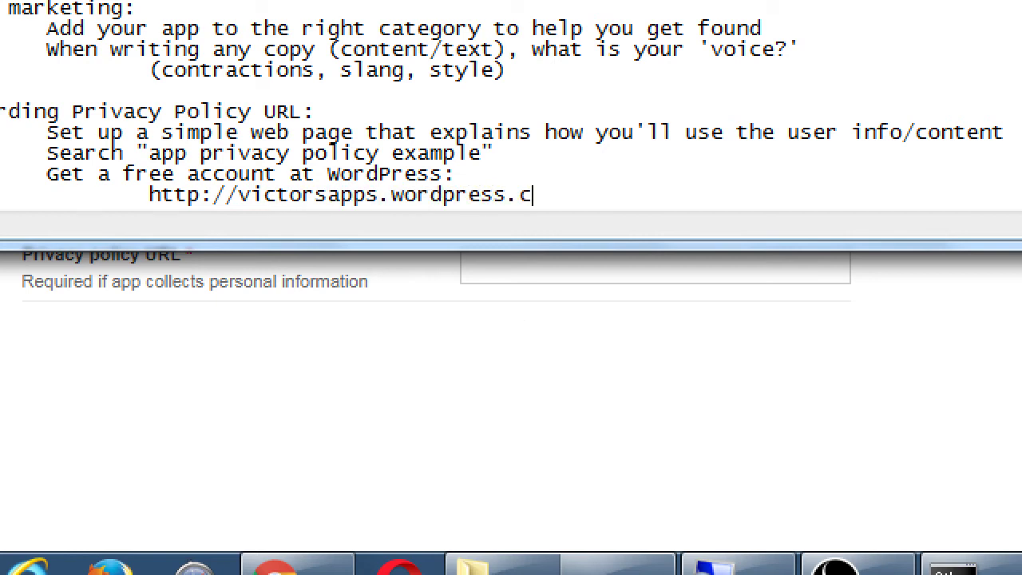
pyautogui.write('om/privacy')
# Copy the privacy page address and paste it into the listing's Privacy policy URL field
pyautogui.hotkey('shift', 'Home')
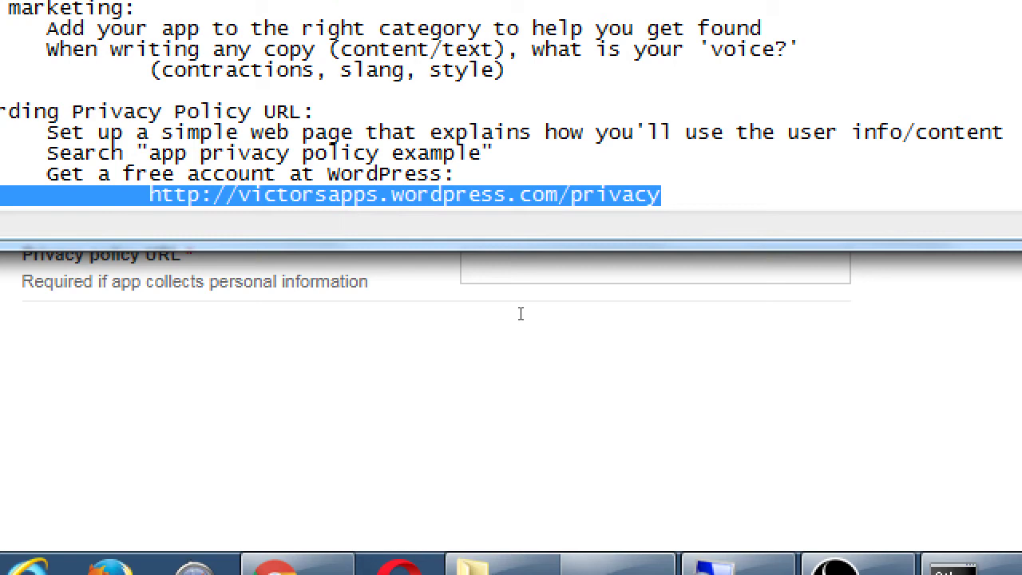
pyautogui.press('End')
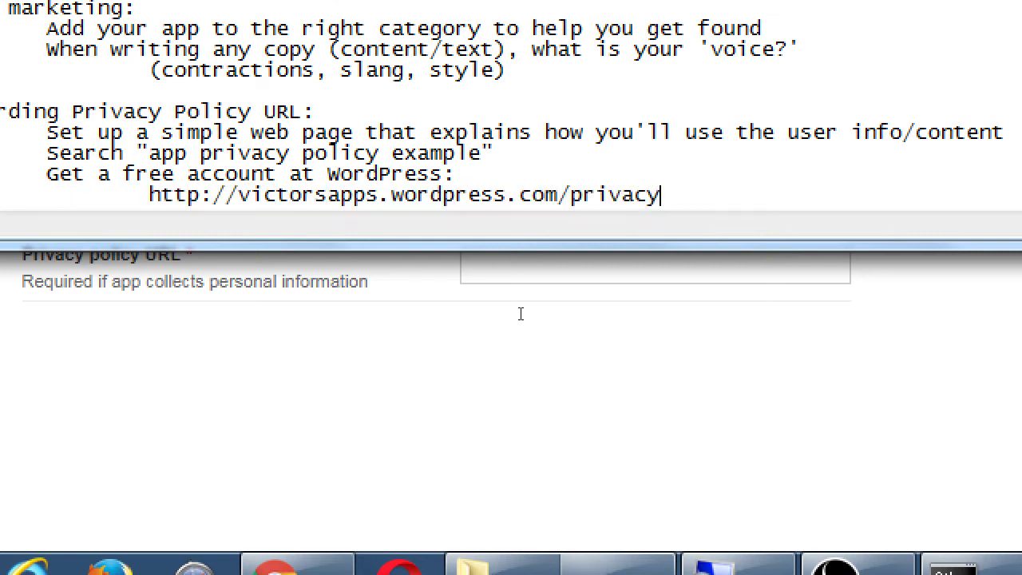
pyautogui.hotkey('shift', 'Home')
pyautogui.hotkey('ctrl', 'c')
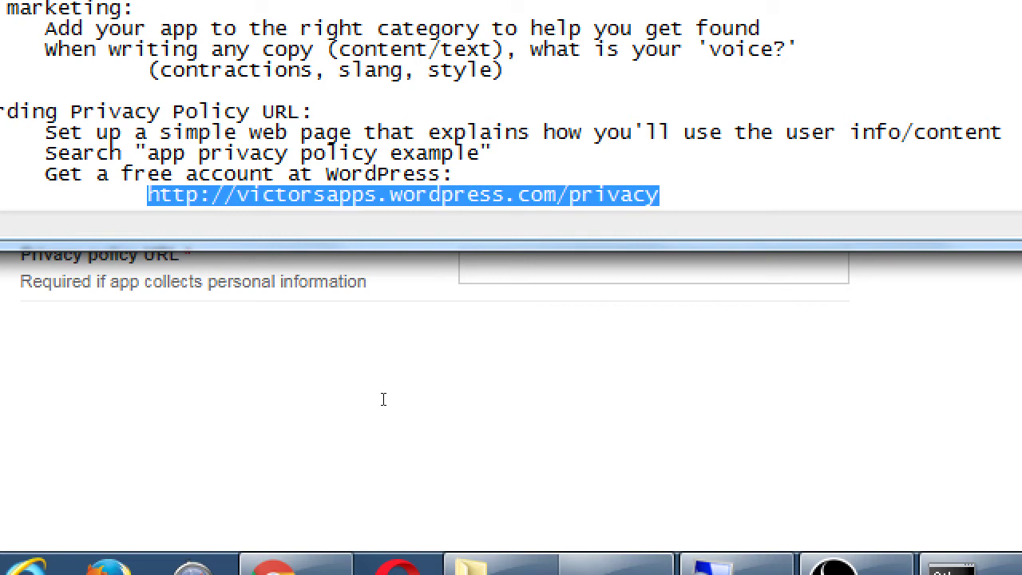
pyautogui.hotkey('alt', 'Tab')
pyautogui.hotkey('ctrl', 'v')
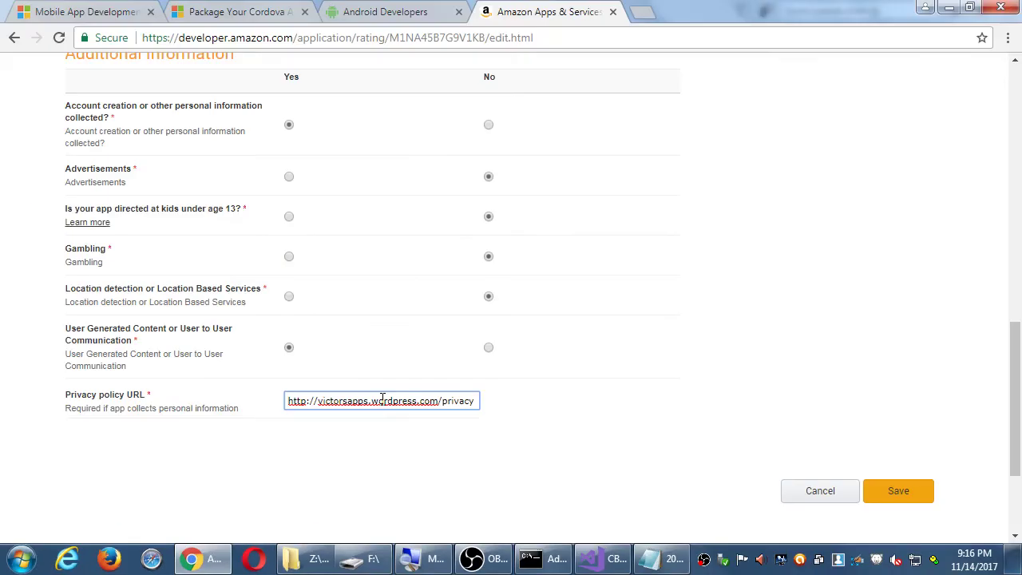
pyautogui.hotkey('ctrl', 't')
# Go to bing.com and search for 'app privacy policy generator', then scroll the results
pyautogui.write('bing.co')
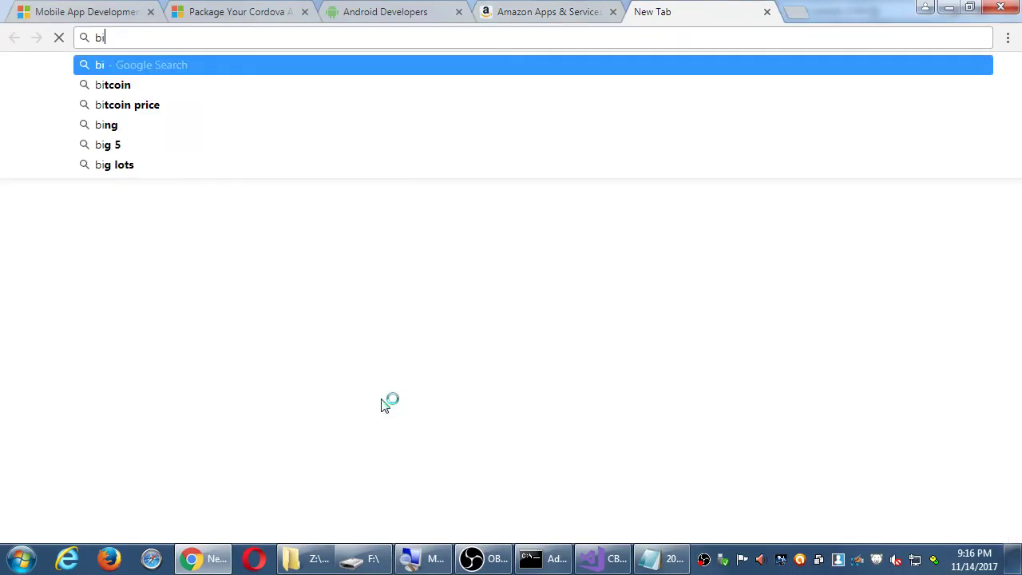
pyautogui.press('Return')
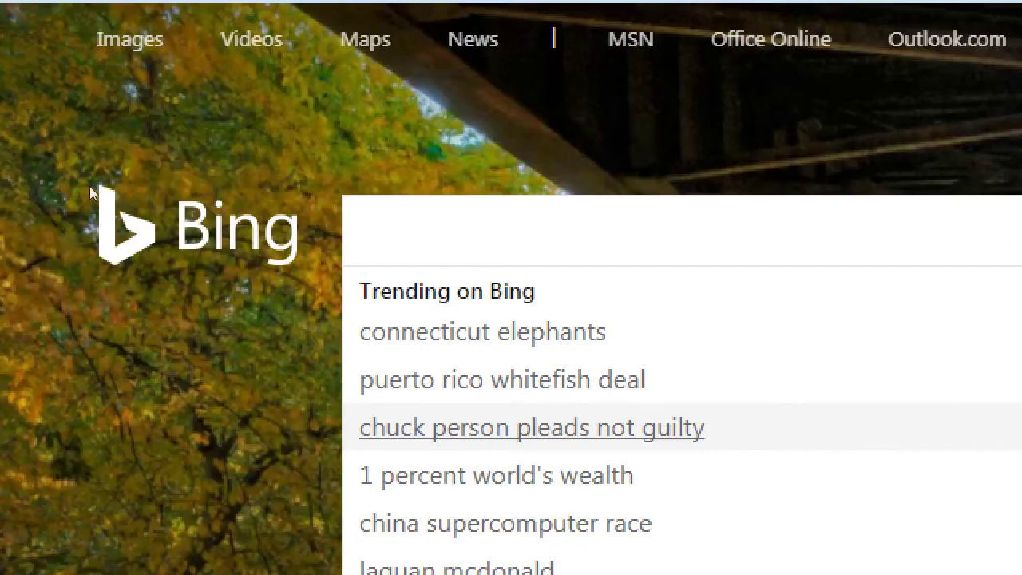
pyautogui.write('app pro')
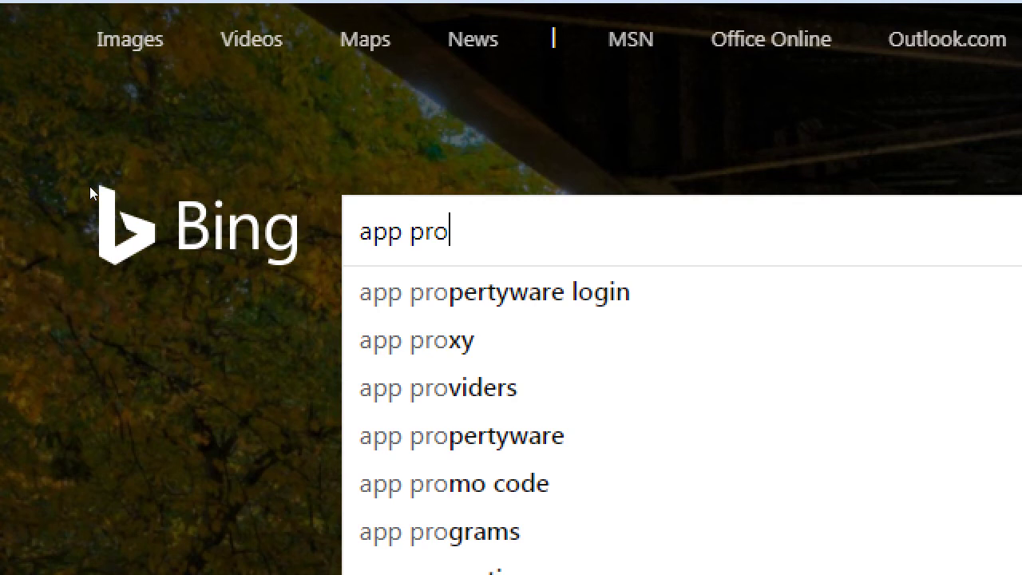
pyautogui.press('BackSpace')
pyautogui.write('ivacy')
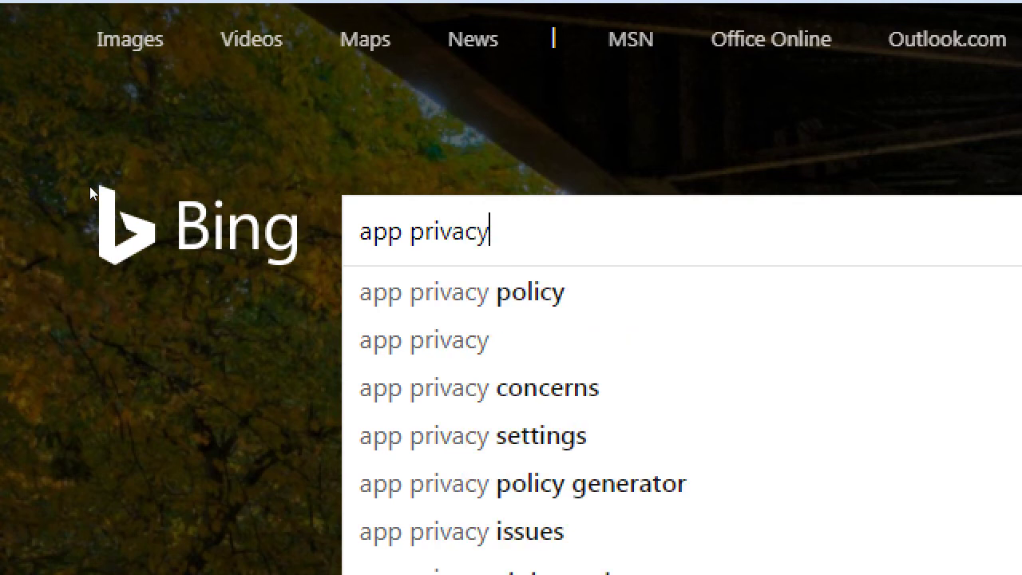
pyautogui.press('Down')
pyautogui.write('exa')
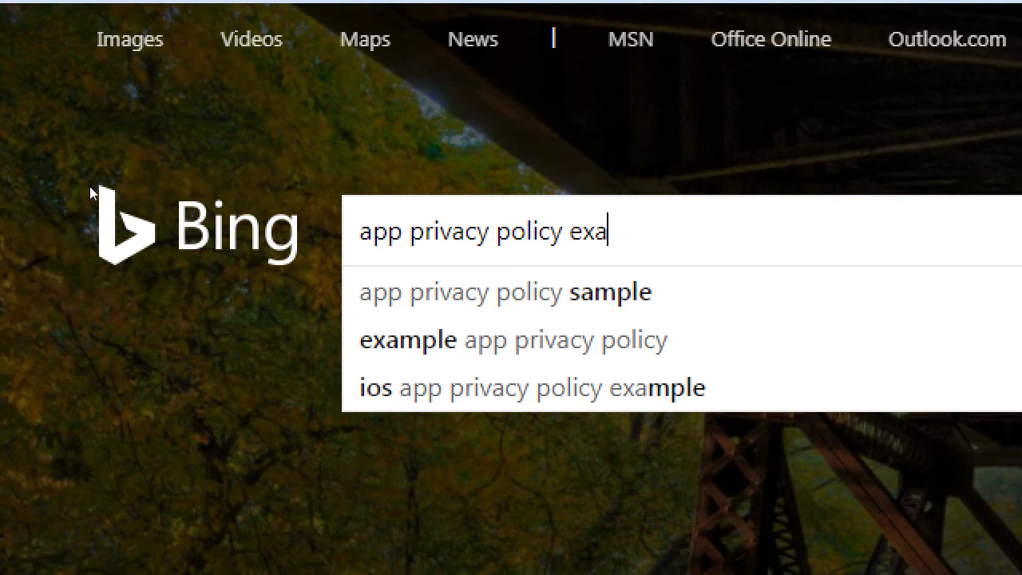
pyautogui.press('BackSpace')
pyautogui.press('BackSpace')
pyautogui.press('BackSpace')
pyautogui.write('ge')
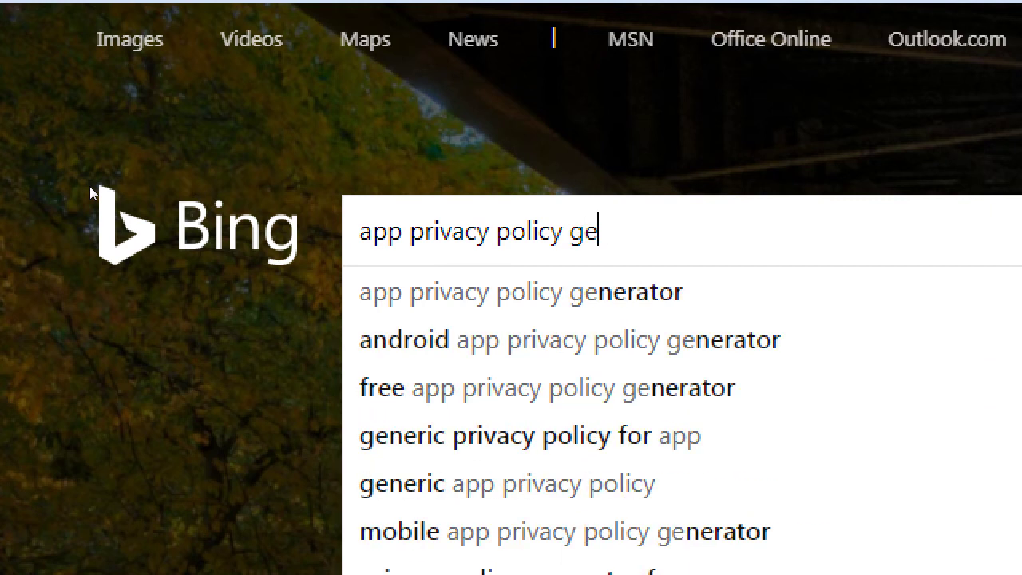
pyautogui.press('Down')
pyautogui.press('Return')
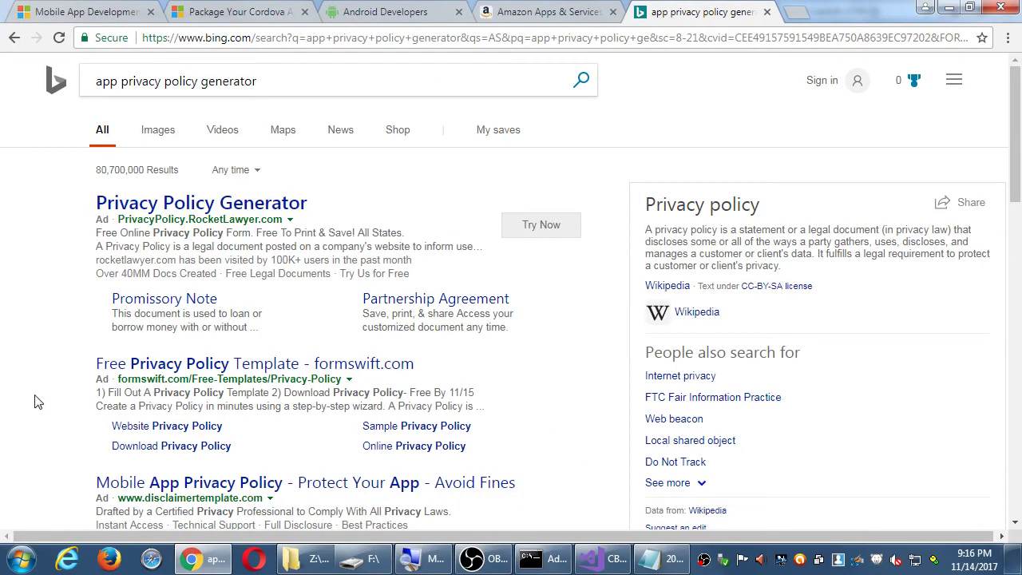
pyautogui.scroll(-2, 50, 402)
pyautogui.scroll(-1, 50, 402)
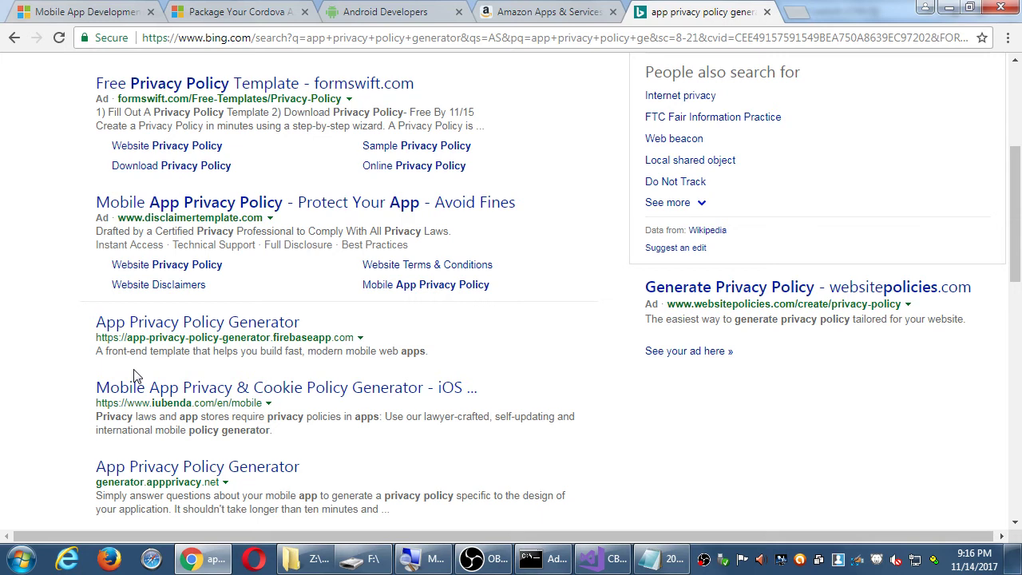
pyautogui.click(170, 323)
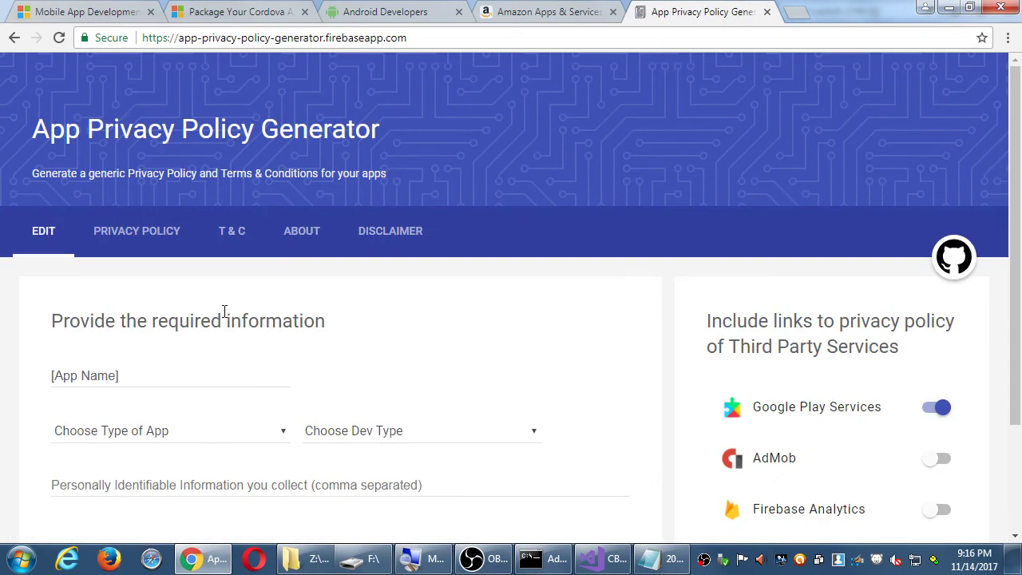
pyautogui.scroll(-1, 535, 366)
pyautogui.scroll(-1, 535, 366)
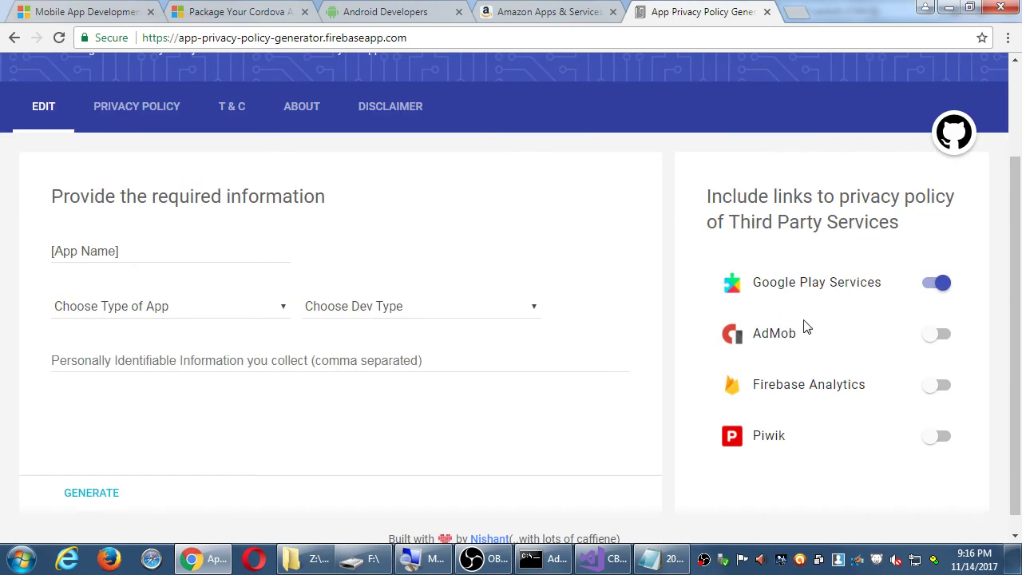
pyautogui.scroll(-1, 783, 339)
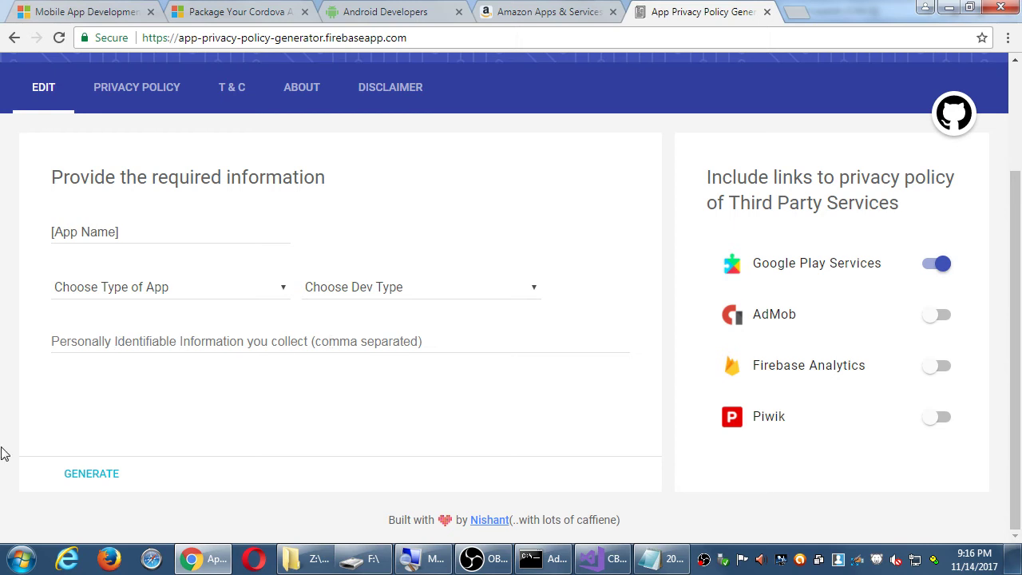
pyautogui.hotkey('alt', 'Left')
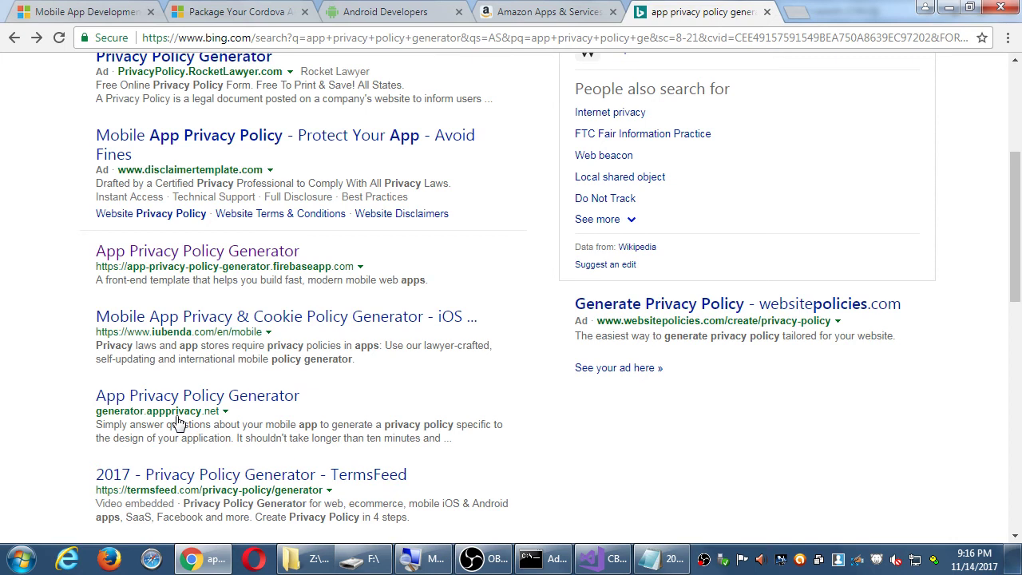
# Open the generator.appprivacy.net result and look over its questionnaire welcome page
pyautogui.click(194, 402)
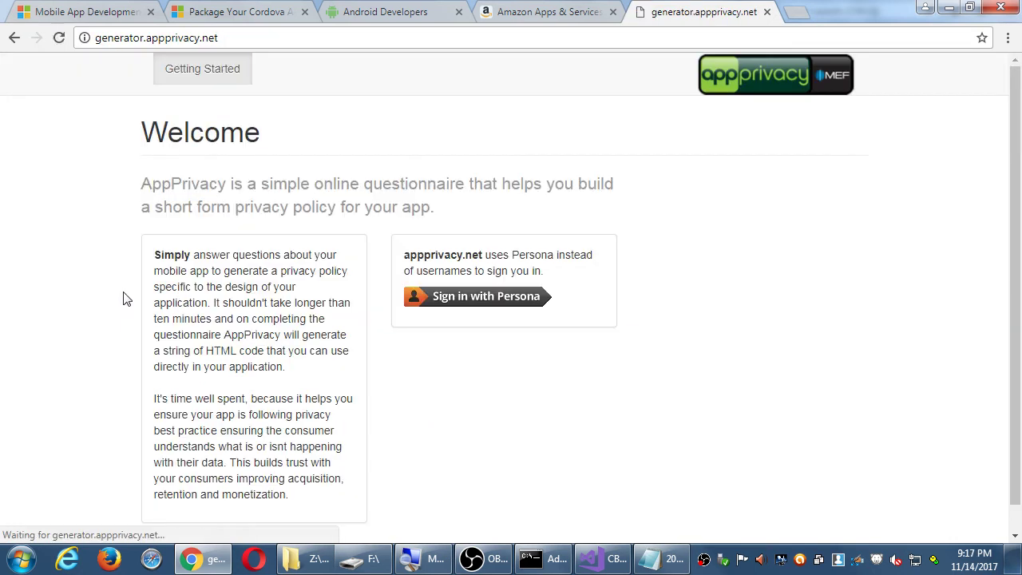
pyautogui.scroll(-1, 128, 283)
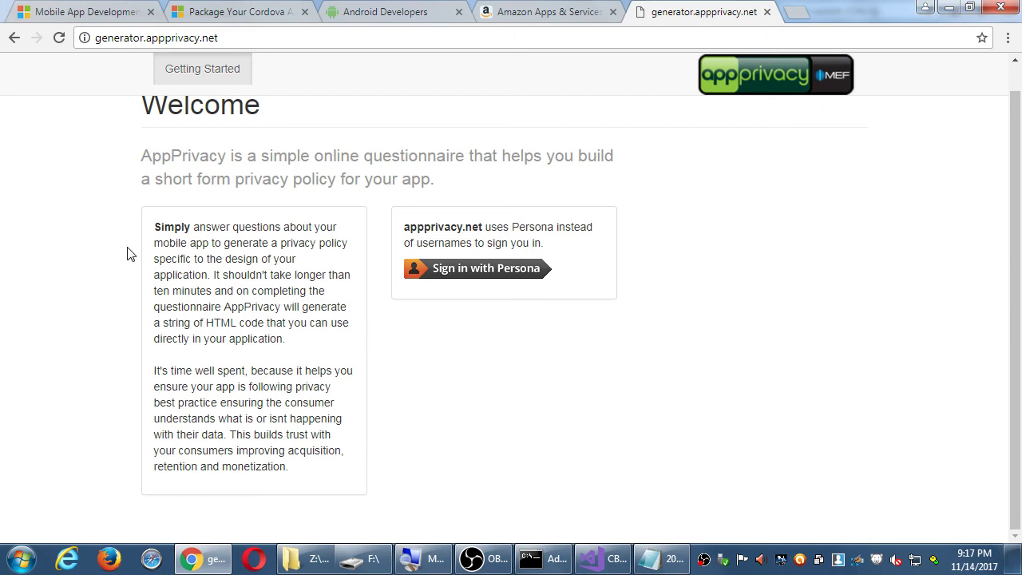
pyautogui.scroll(1, 126, 252)
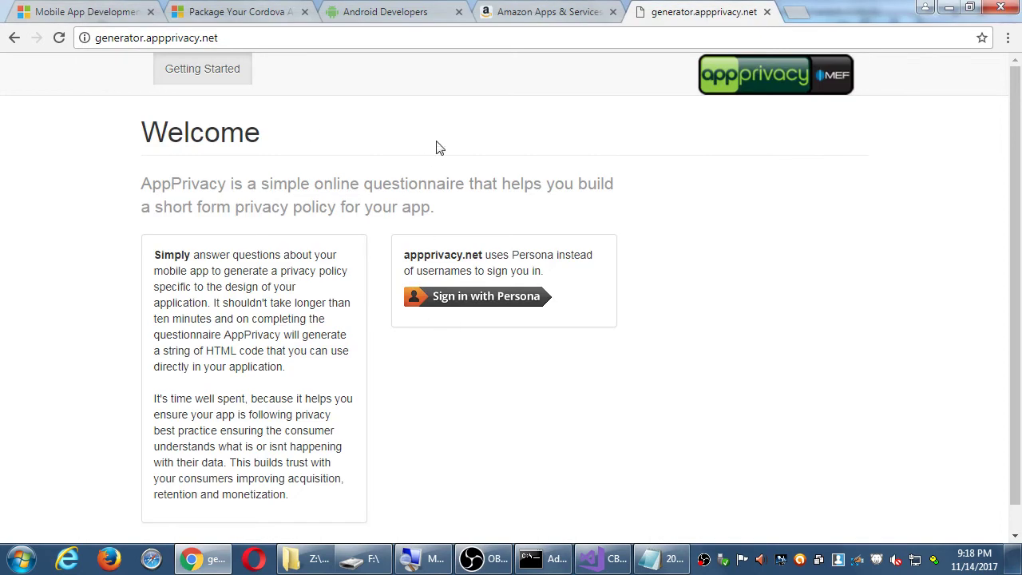
# Back on the Amazon listing, save the Content Rating answers and review the saved summary
pyautogui.click(534, 12)
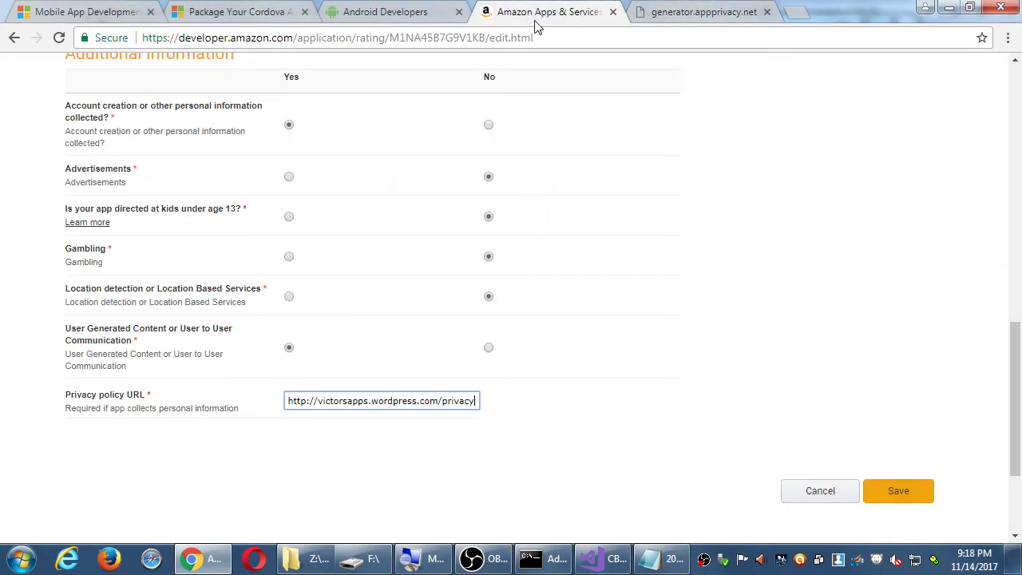
pyautogui.click(893, 494)
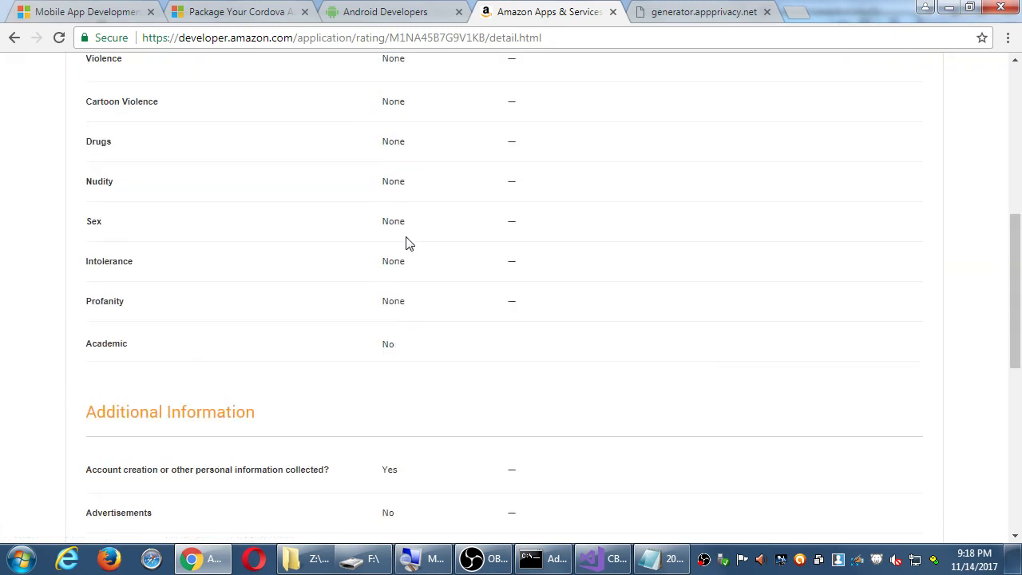
pyautogui.scroll(4, 407, 242)
pyautogui.scroll(-3, 103, 269)
pyautogui.scroll(-1, 422, 343)
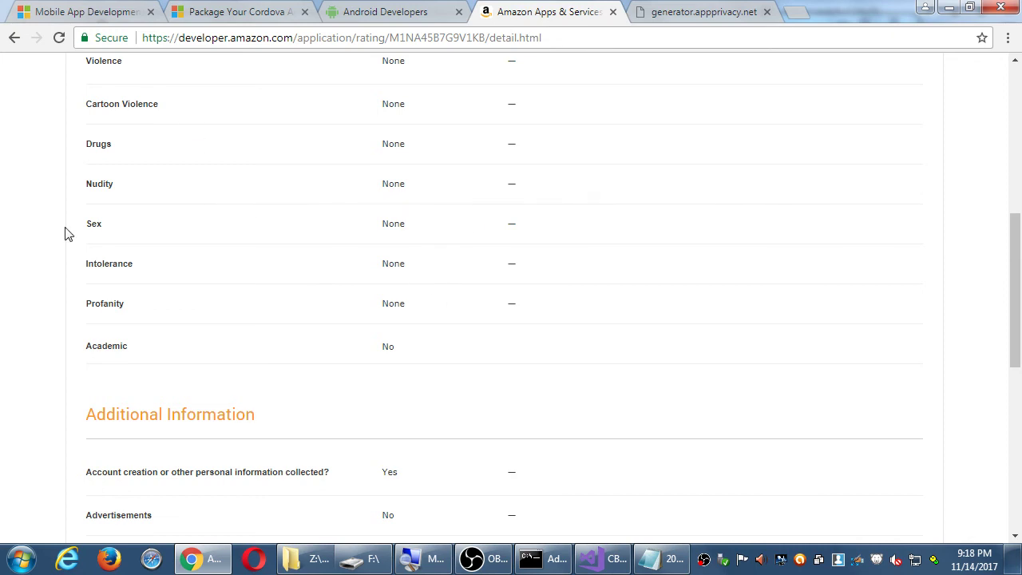
pyautogui.scroll(-3, 115, 274)
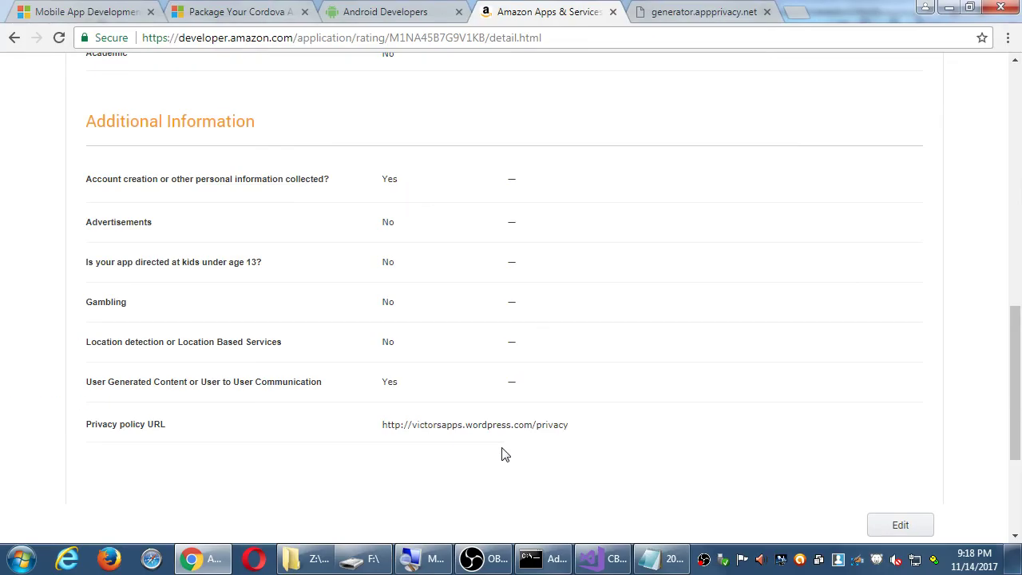
pyautogui.scroll(-3, 503, 452)
pyautogui.scroll(8, 501, 448)
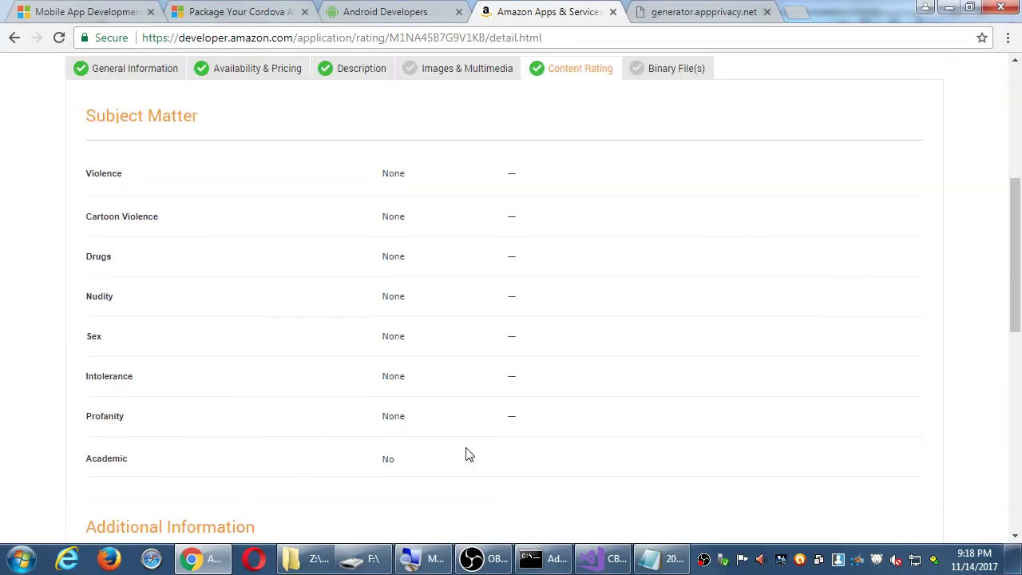
pyautogui.scroll(1, 497, 435)
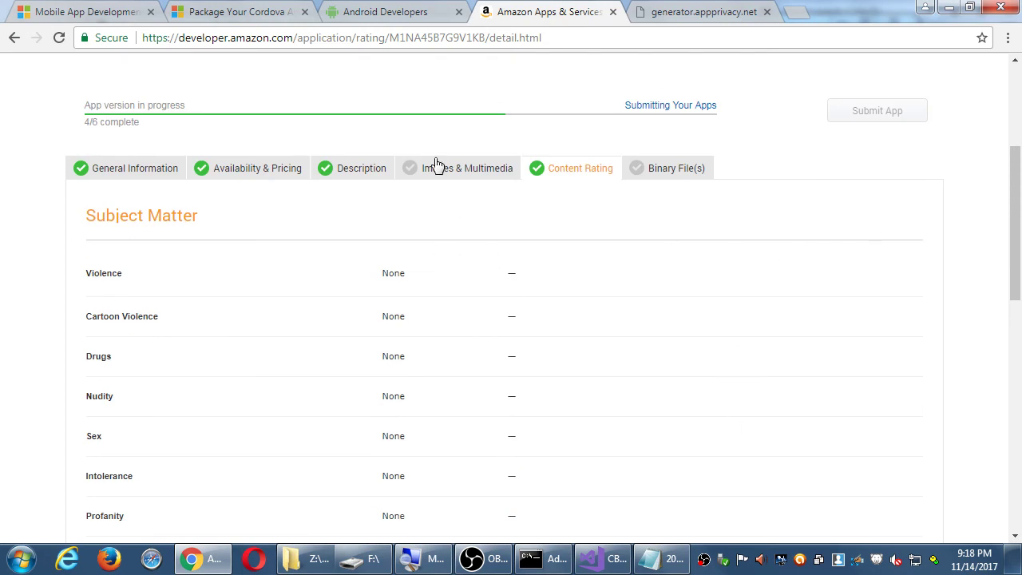
# Look through the Binary File(s) upload form, then switch to the Windows Explorer window
pyautogui.click(666, 170)
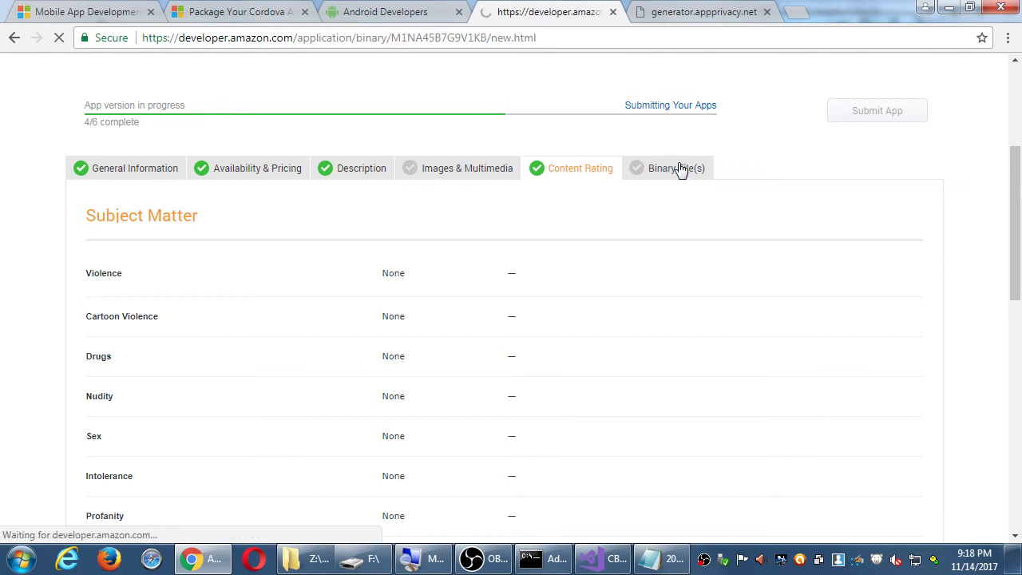
pyautogui.scroll(-5, 919, 355)
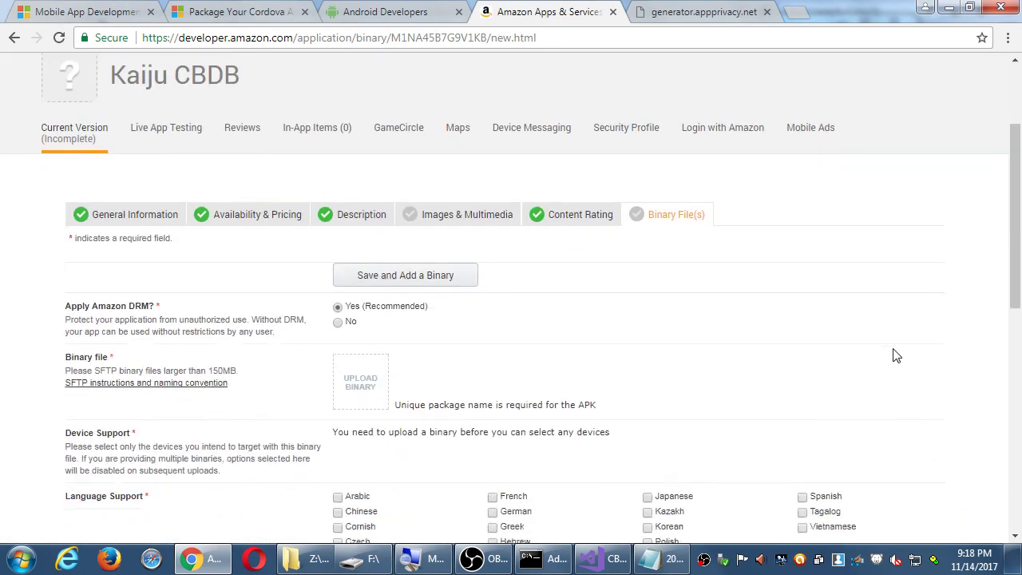
pyautogui.scroll(-5, 898, 343)
pyautogui.scroll(5, 898, 343)
pyautogui.scroll(2, 898, 342)
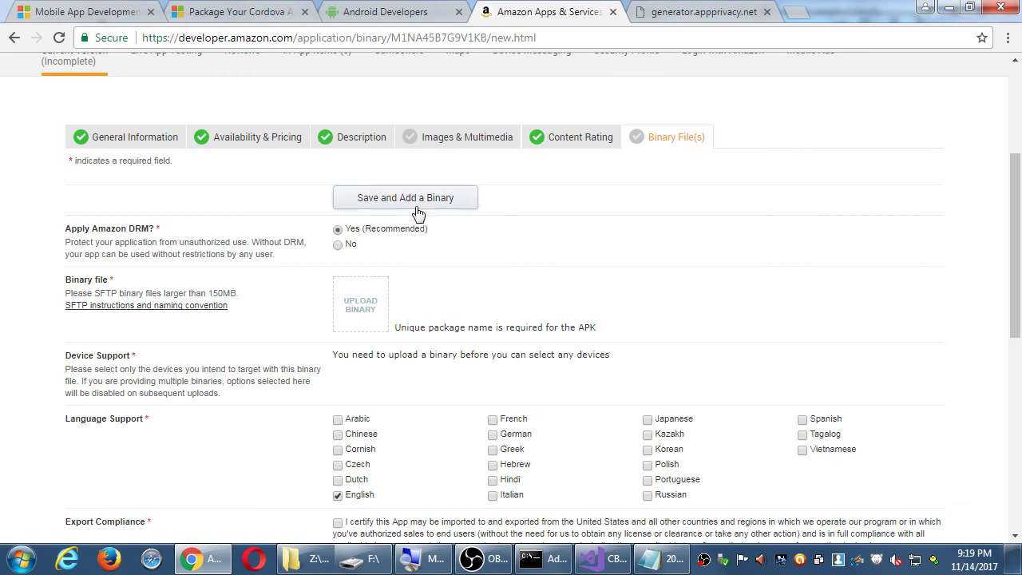
pyautogui.scroll(-6, 413, 208)
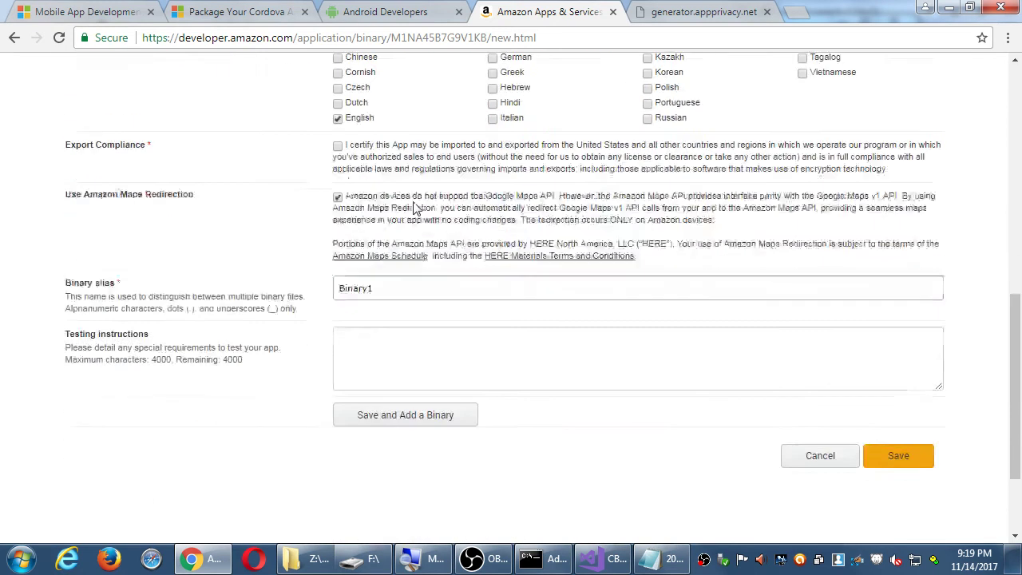
pyautogui.scroll(2, 563, 406)
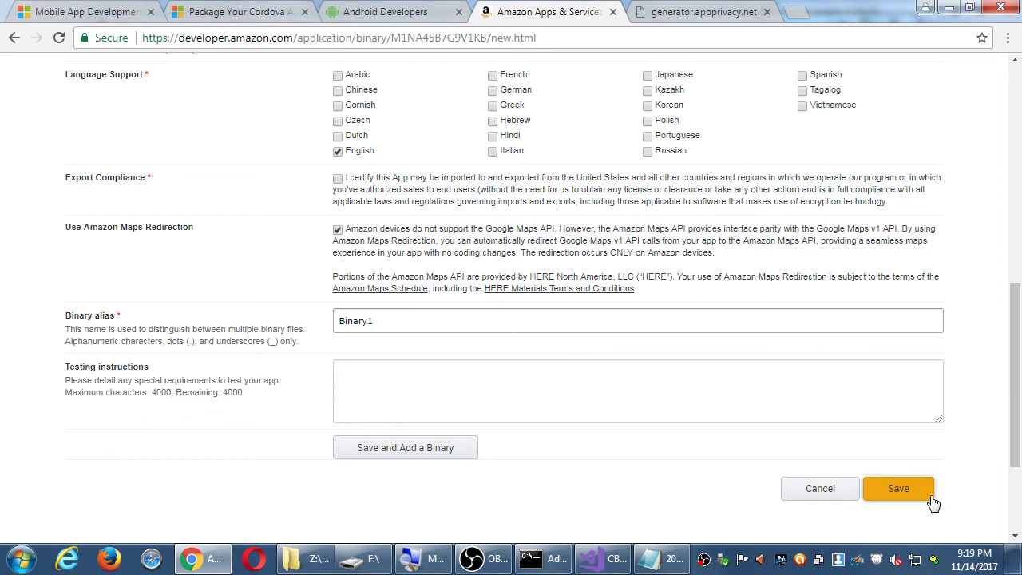
pyautogui.scroll(3, 807, 423)
pyautogui.scroll(2, 805, 423)
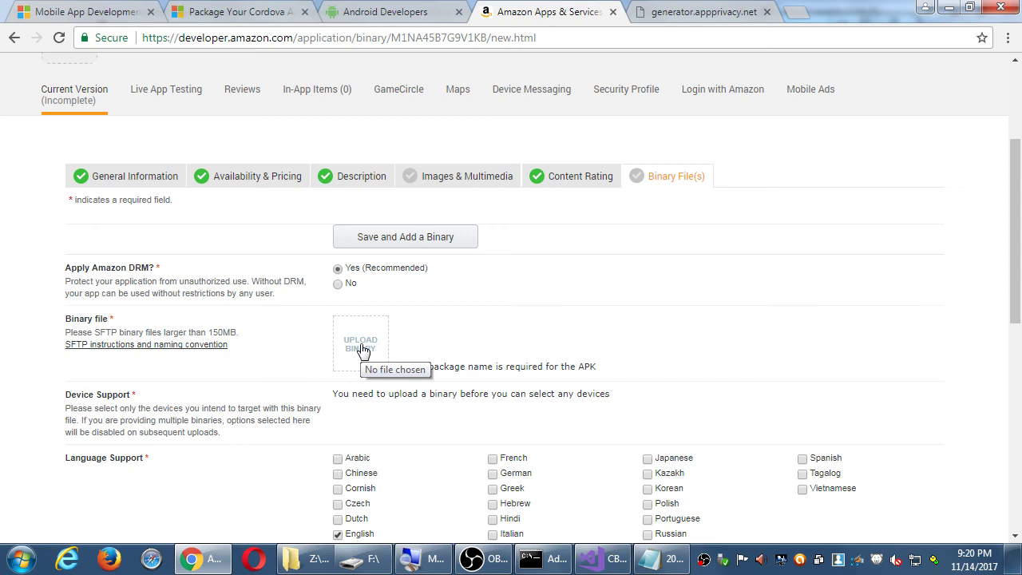
pyautogui.hotkey('alt', 'Tab')
pyautogui.hotkey('alt', 'Tab')
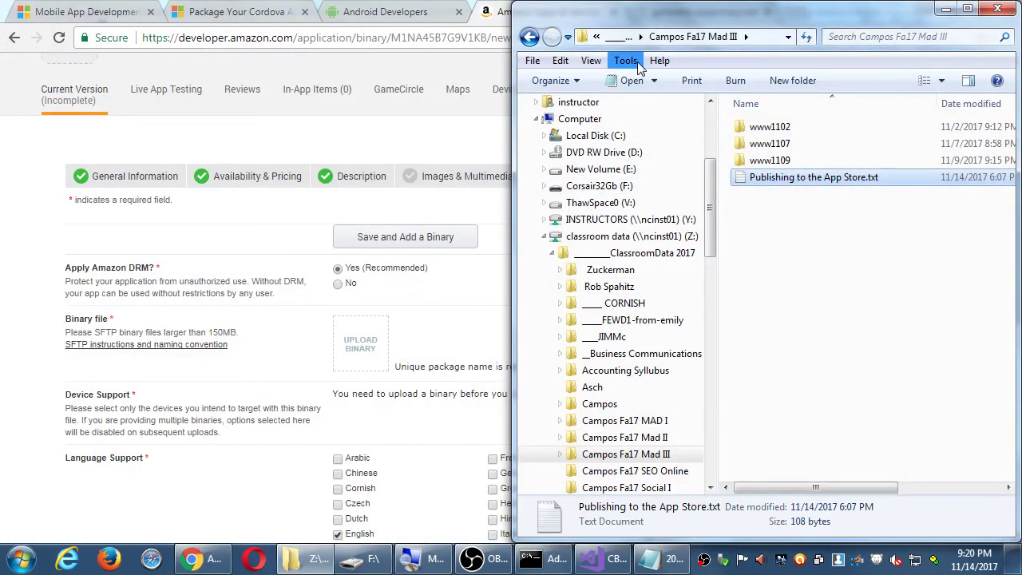
# Snap the F:\ drive window to the right and drag kaiju-cbdb-1.apk onto the UPLOAD BINARY box
pyautogui.click(364, 559)
pyautogui.moveTo(719, 8); pyautogui.dragTo(998, 52)
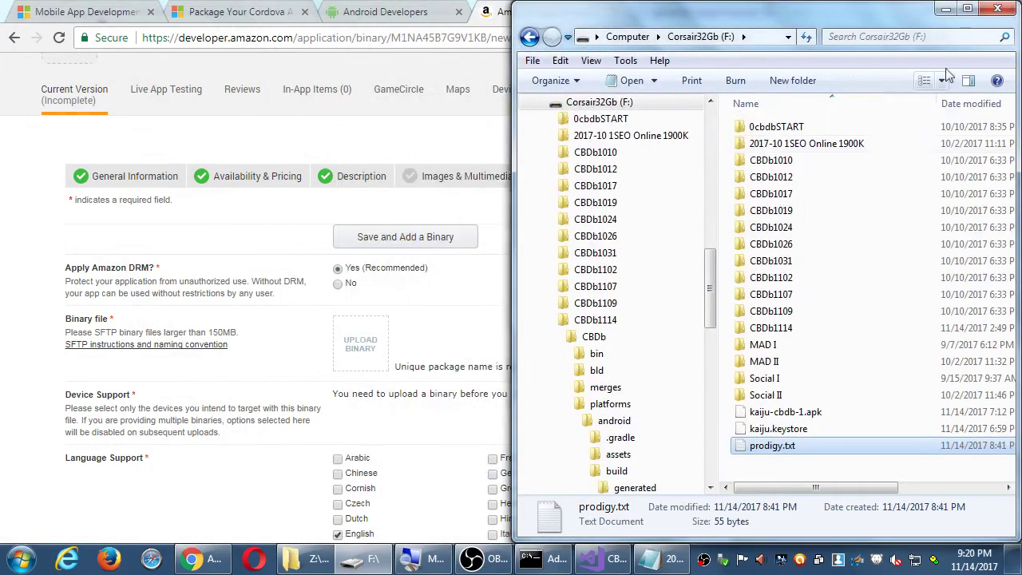
pyautogui.click(779, 429)
pyautogui.click(757, 415)
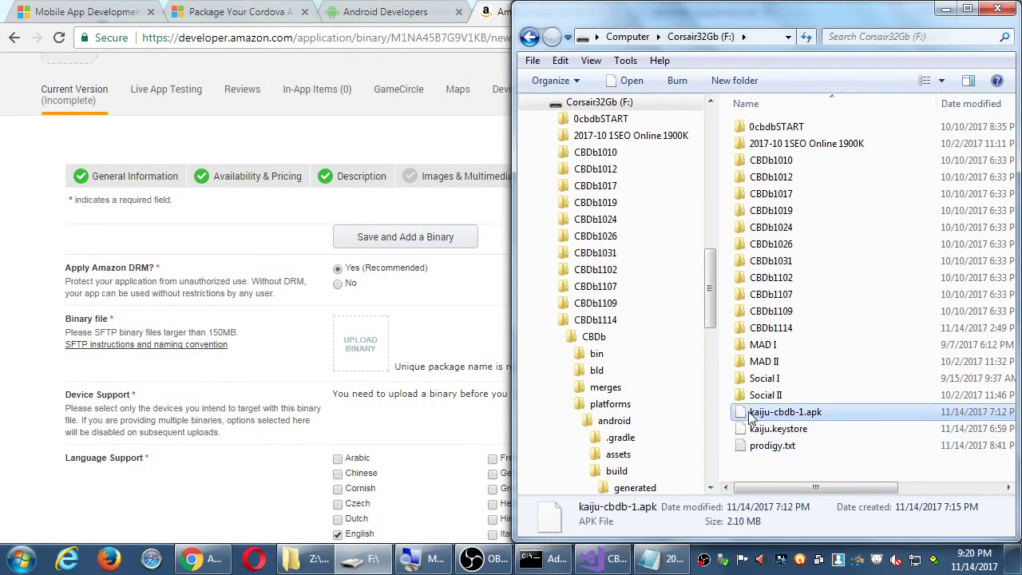
pyautogui.moveTo(756, 413); pyautogui.dragTo(369, 354)
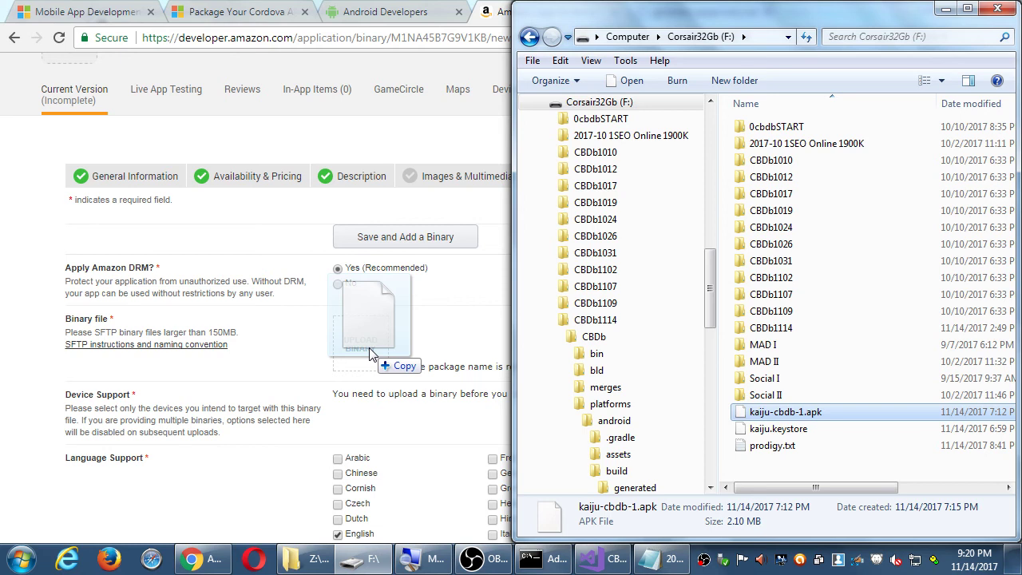
pyautogui.moveTo(369, 354); pyautogui.dragTo(369, 354)
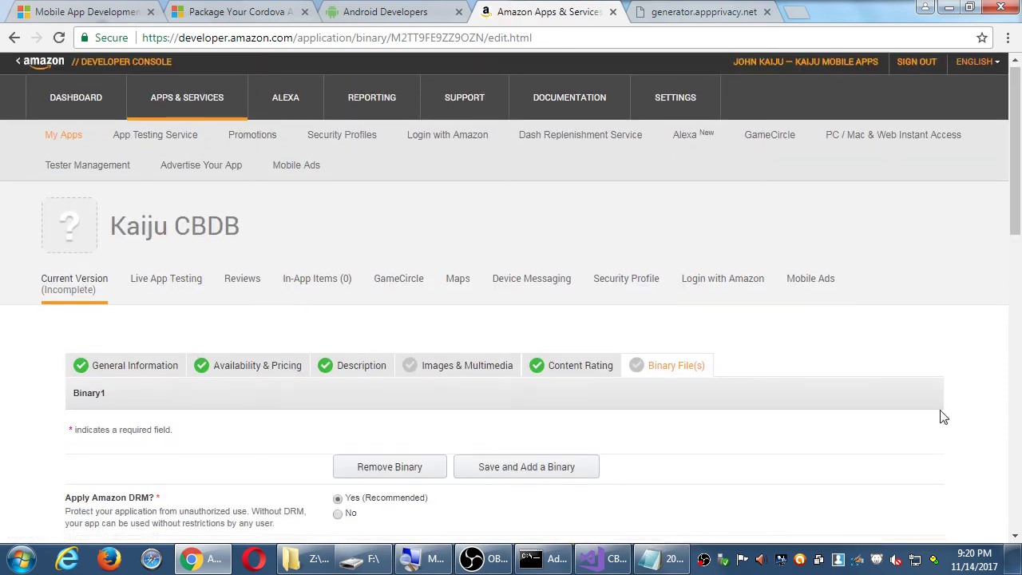
# Read the full kaiju-cbdb-1.apk manifest (com.kaiju.cbdb, 1.1.20171114, 2 MB), then collapse it again
pyautogui.scroll(-6, 943, 424)
pyautogui.scroll(-4, 927, 413)
pyautogui.scroll(7, 927, 413)
pyautogui.scroll(-1, 803, 414)
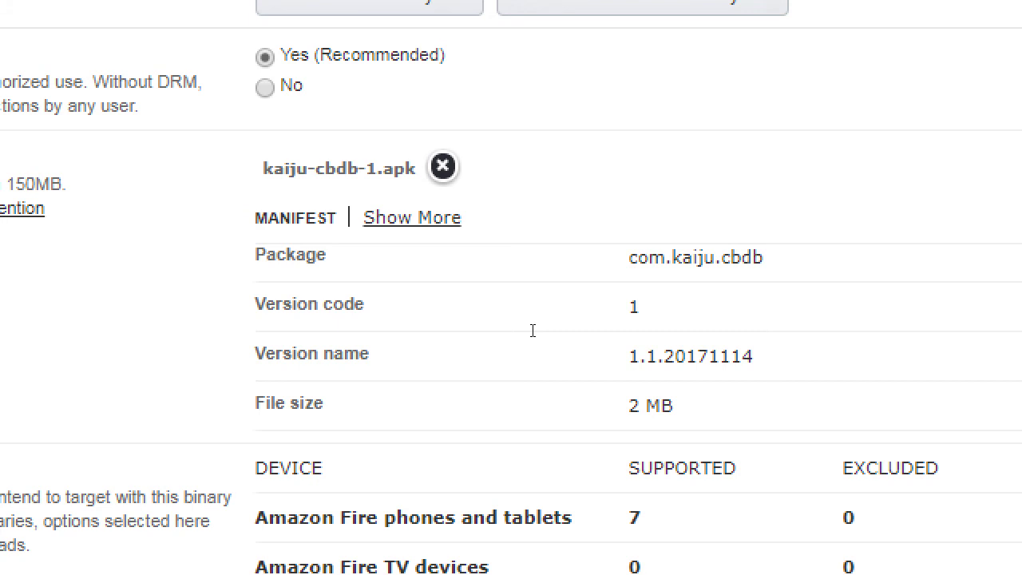
pyautogui.click(393, 222)
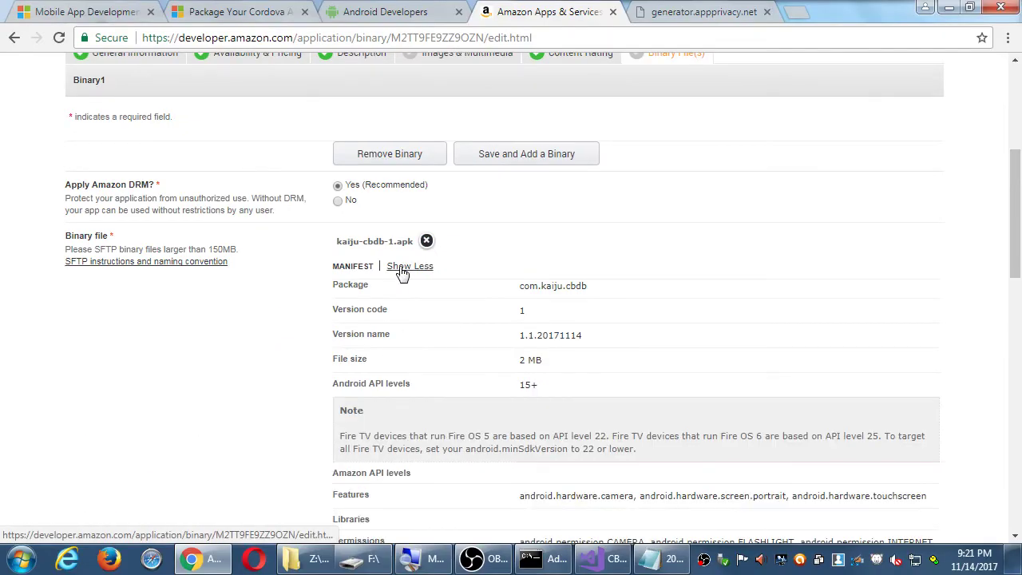
pyautogui.scroll(-4, 402, 272)
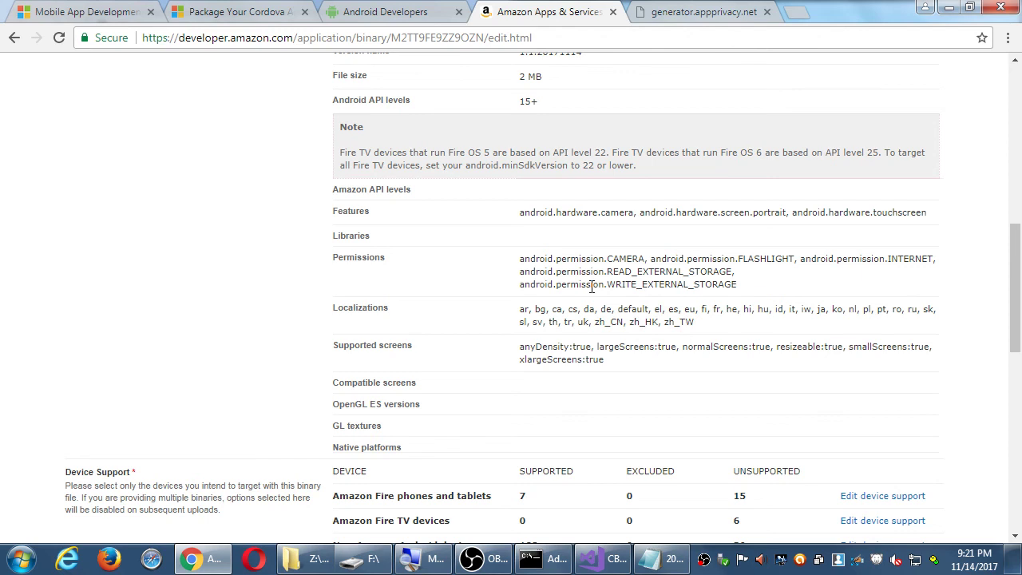
pyautogui.scroll(-1, 590, 295)
pyautogui.scroll(3, 491, 258)
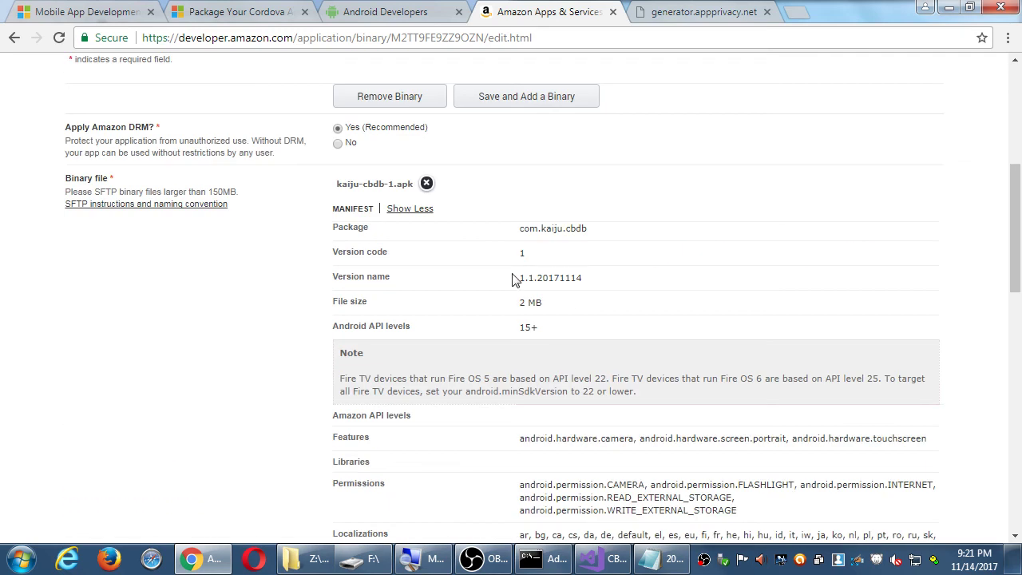
pyautogui.click(409, 209)
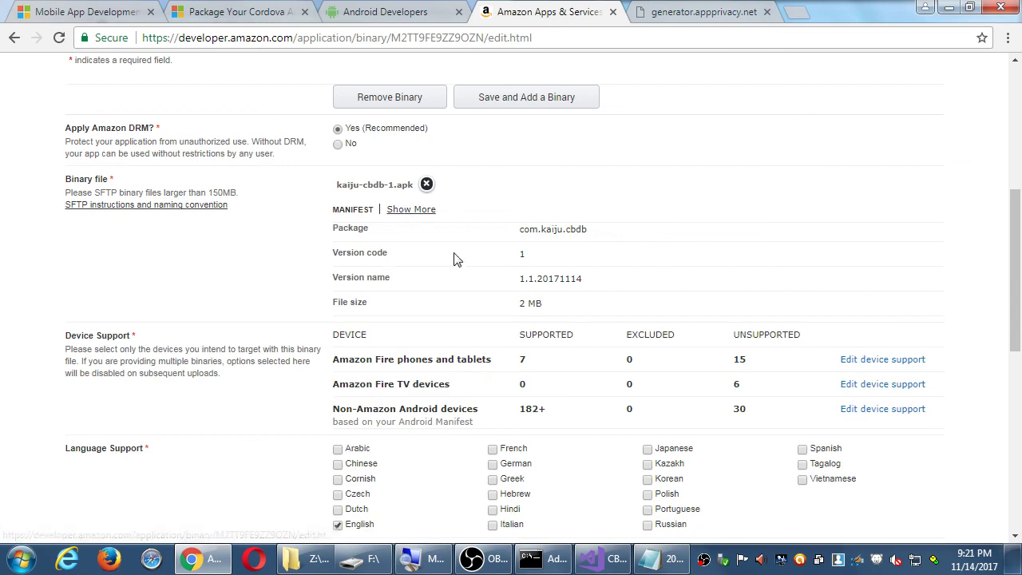
pyautogui.scroll(-1, 387, 281)
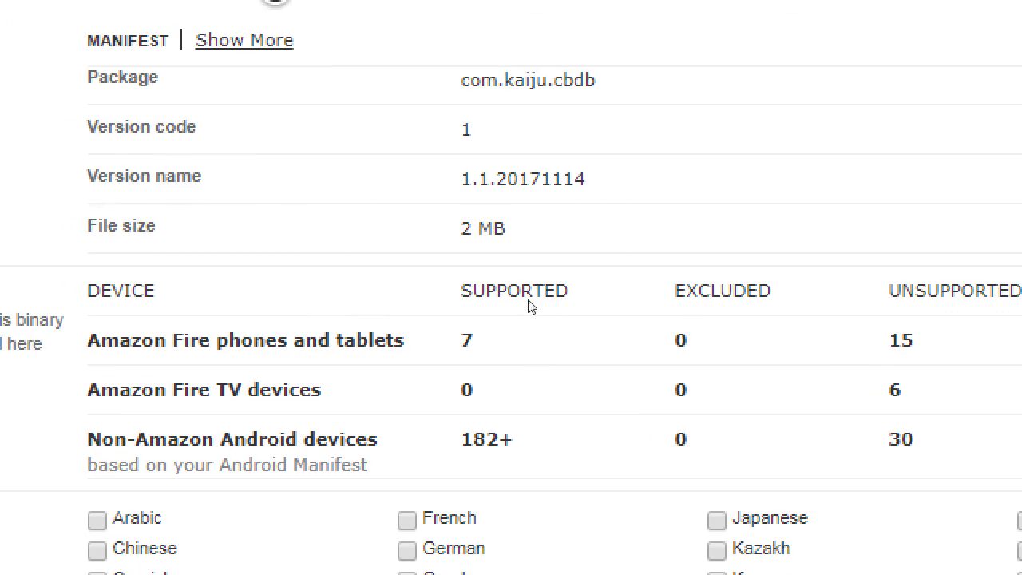
pyautogui.moveTo(532, 305); pyautogui.dragTo(519, 307)
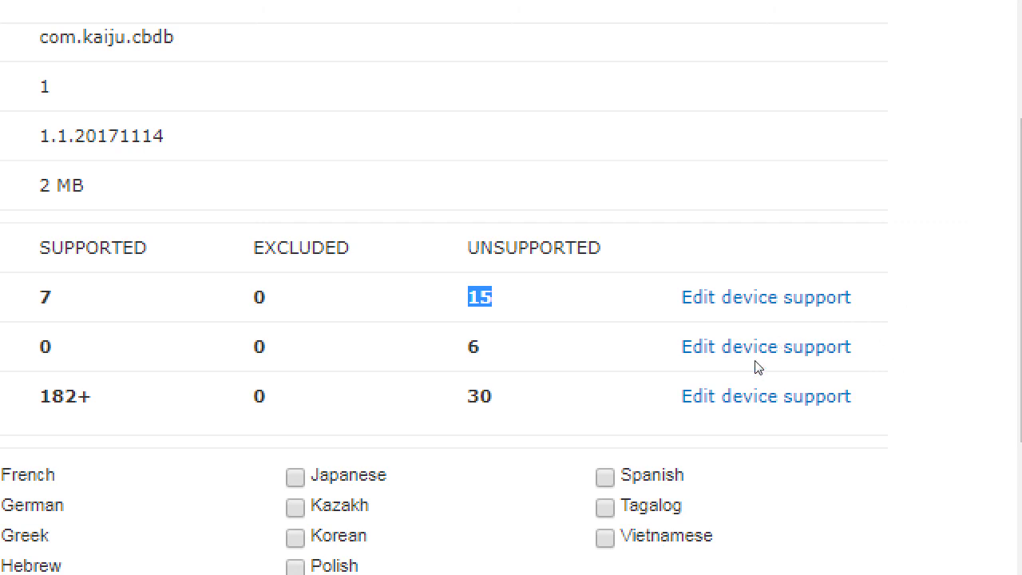
pyautogui.click(277, 362)
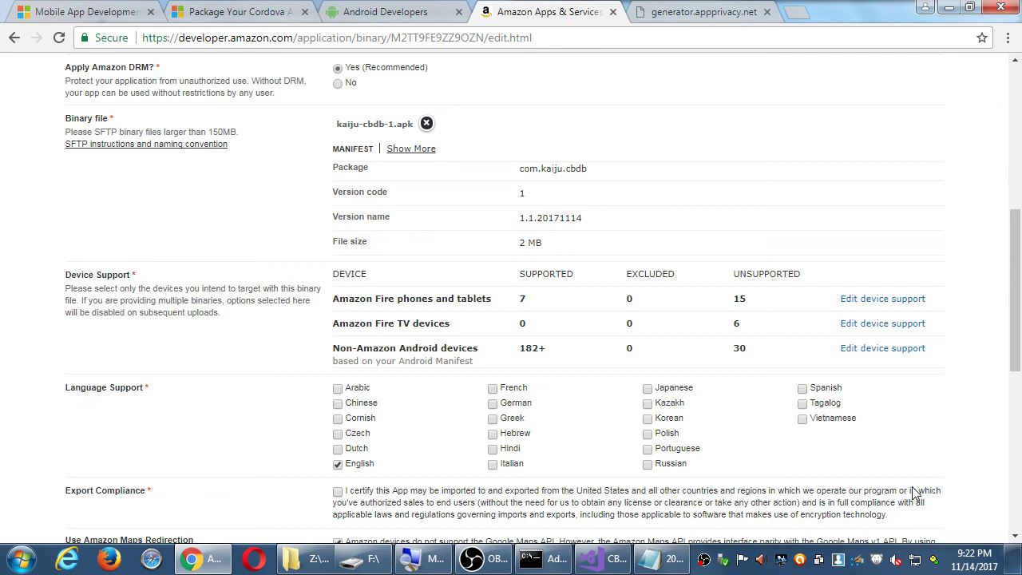
# Tick the Export Compliance 'I certify' box and toggle Amazon Maps Redirection off and back on
pyautogui.scroll(-2, 910, 491)
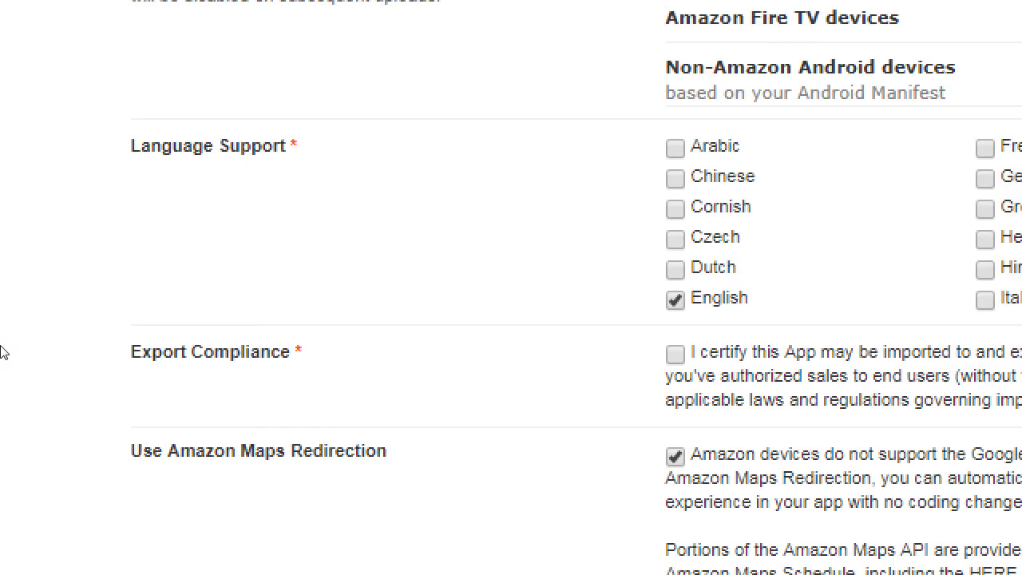
pyautogui.press('space')
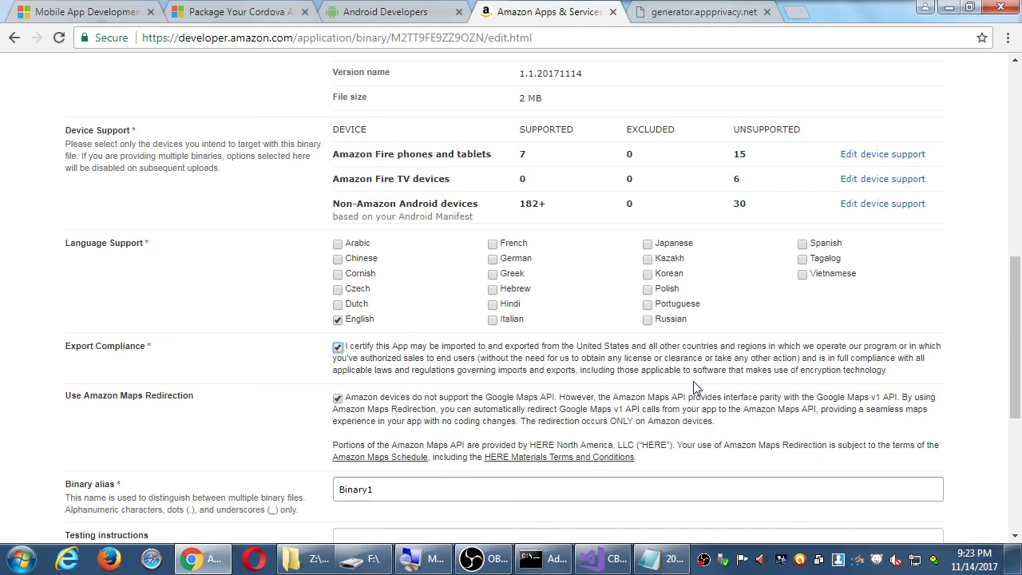
pyautogui.scroll(-1, 559, 368)
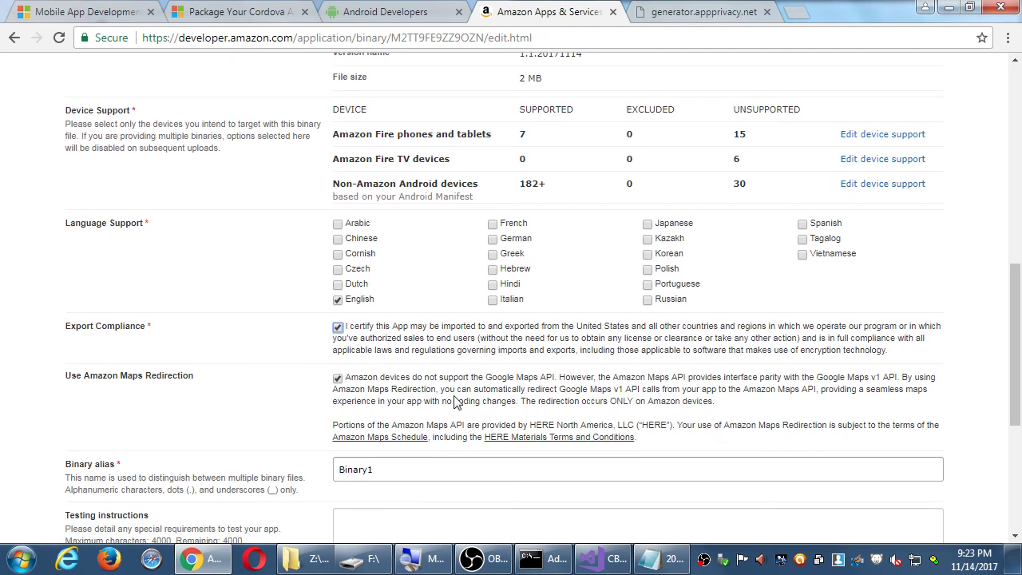
pyautogui.scroll(-1, 52, 377)
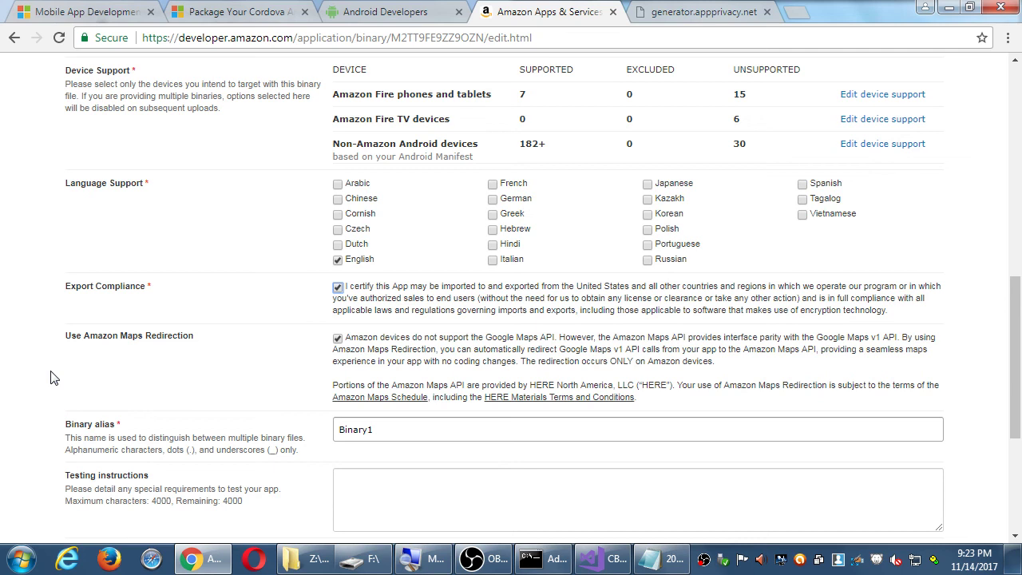
pyautogui.click(337, 340)
pyautogui.click(338, 340)
pyautogui.scroll(-3, 72, 360)
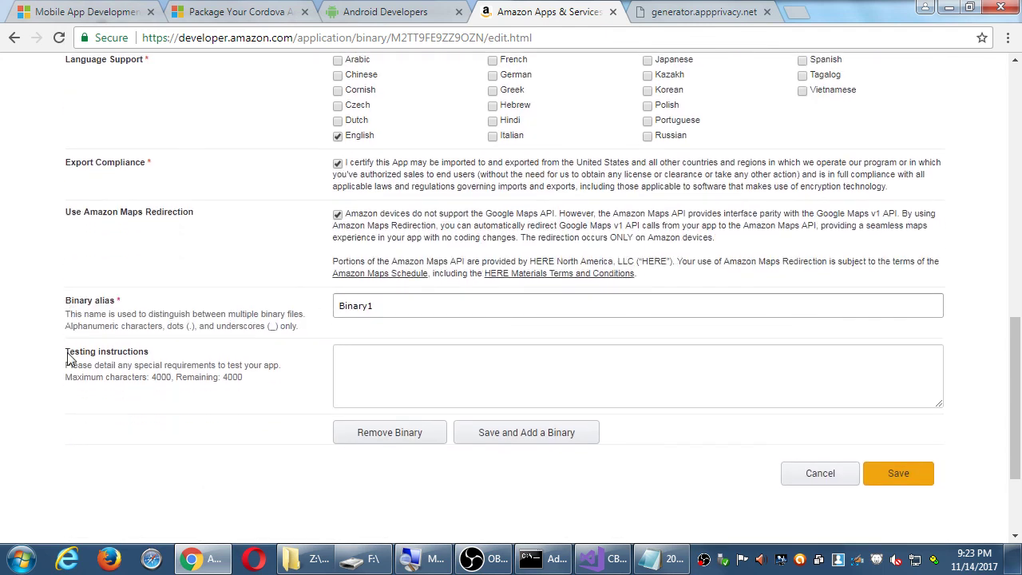
# Replace the binary alias Binary1 with 'cbdb1'
pyautogui.click(348, 306)
pyautogui.moveTo(387, 306); pyautogui.dragTo(320, 317)
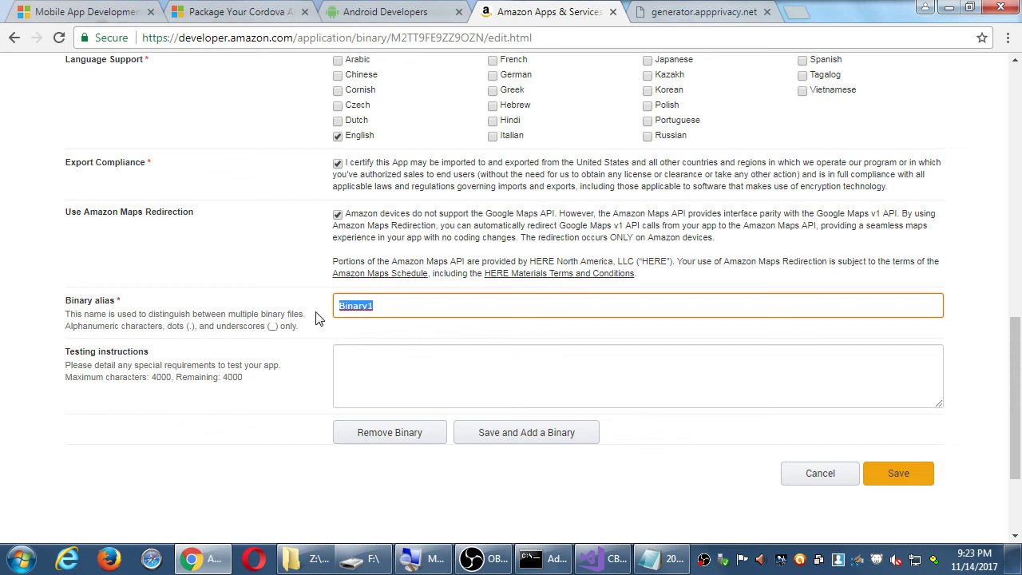
pyautogui.write('cbdb1')
pyautogui.press('Tab')
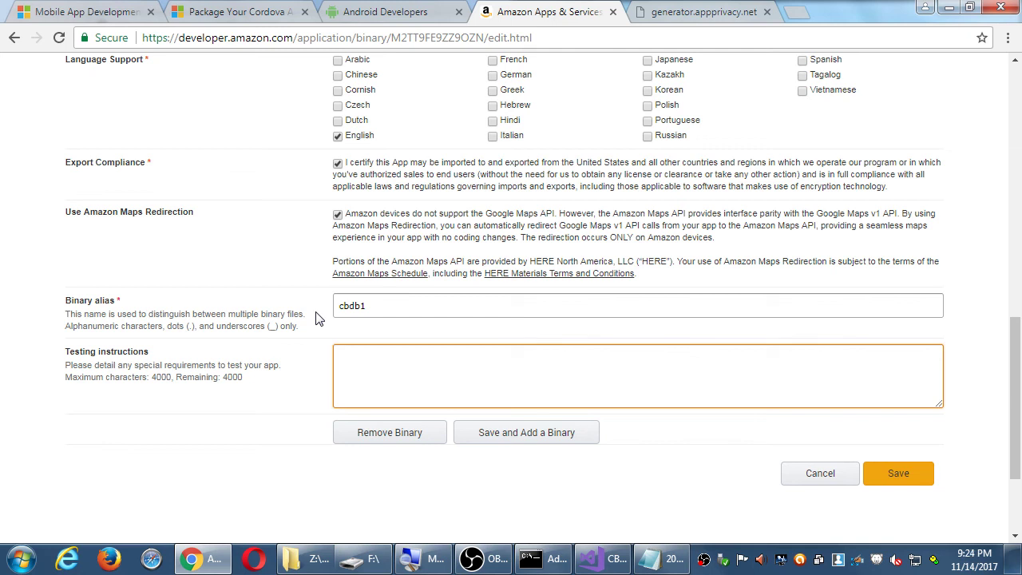
# Look back over the top of the manifest details on the binary form
pyautogui.scroll(6, 260, 321)
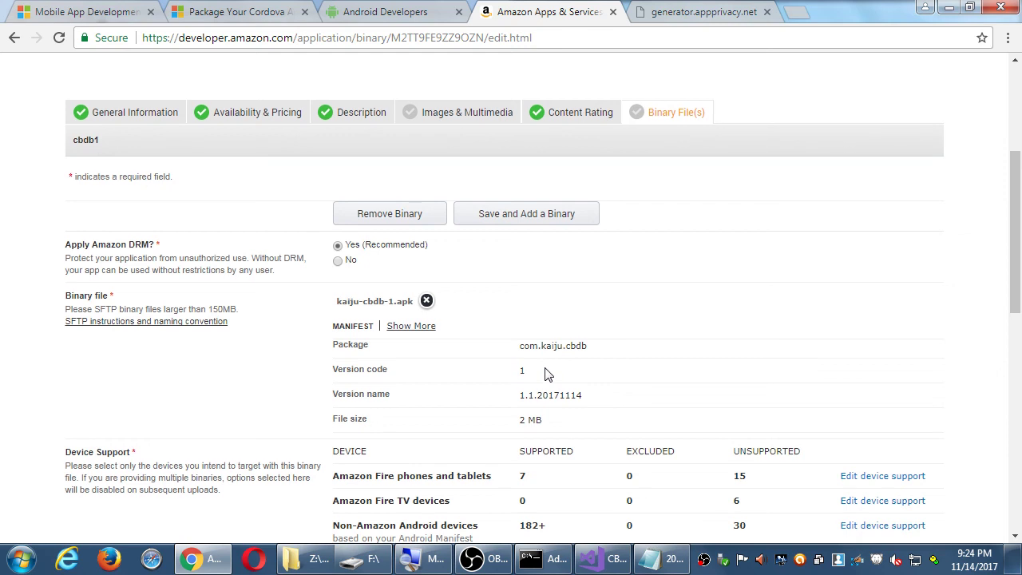
pyautogui.scroll(-1, 545, 372)
pyautogui.moveTo(354, 240); pyautogui.dragTo(372, 293)
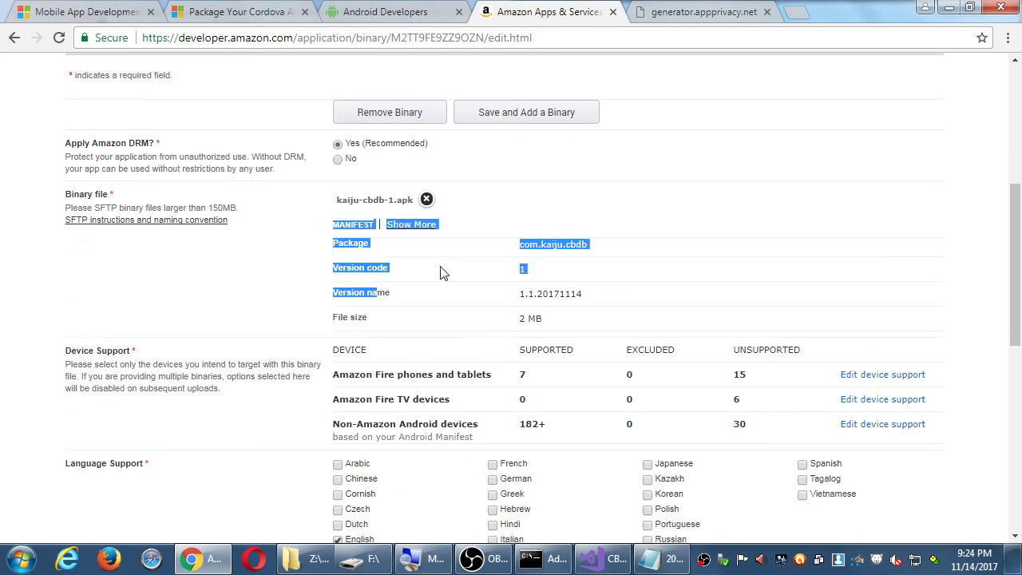
pyautogui.scroll(-5, 426, 206)
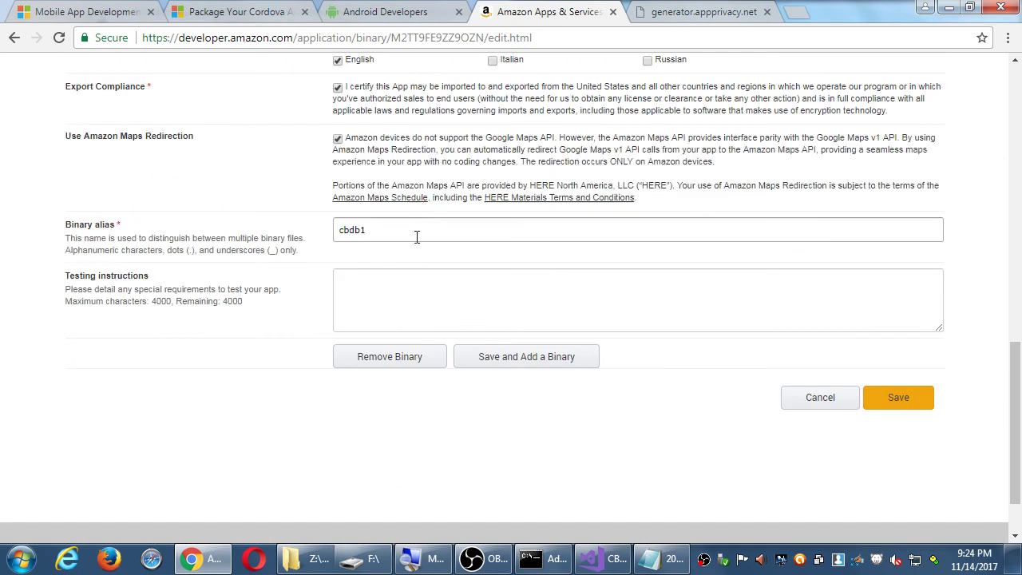
# Save the cbdb1 binary form and confirm the listing shows 5/6 complete
pyautogui.click(890, 399)
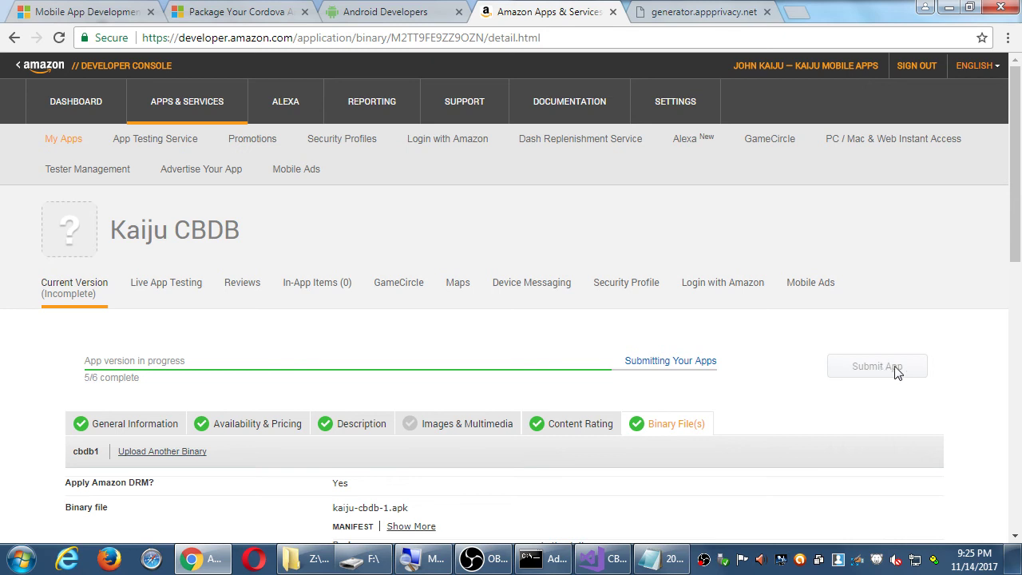
pyautogui.scroll(-7, 942, 377)
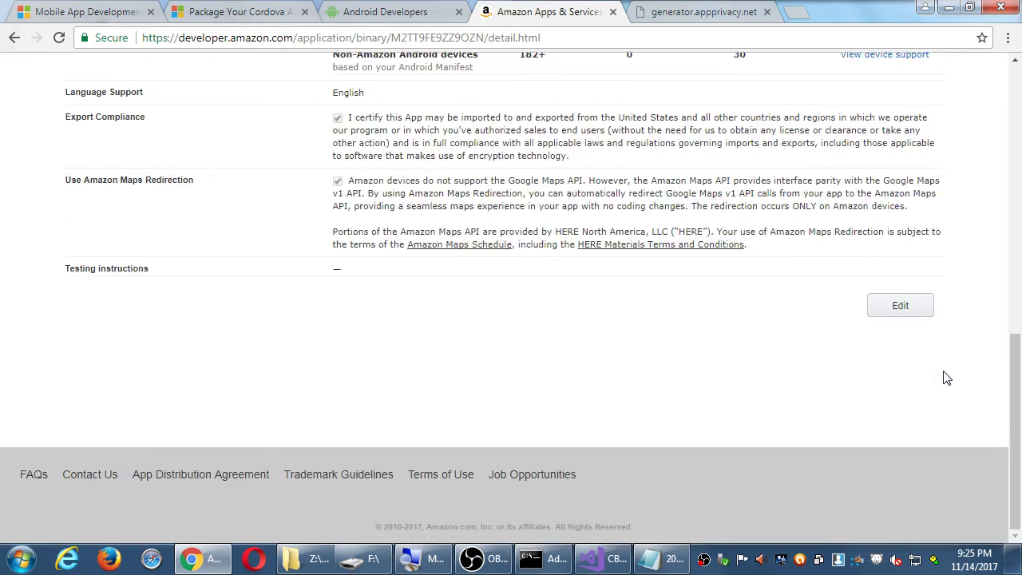
pyautogui.scroll(8, 945, 377)
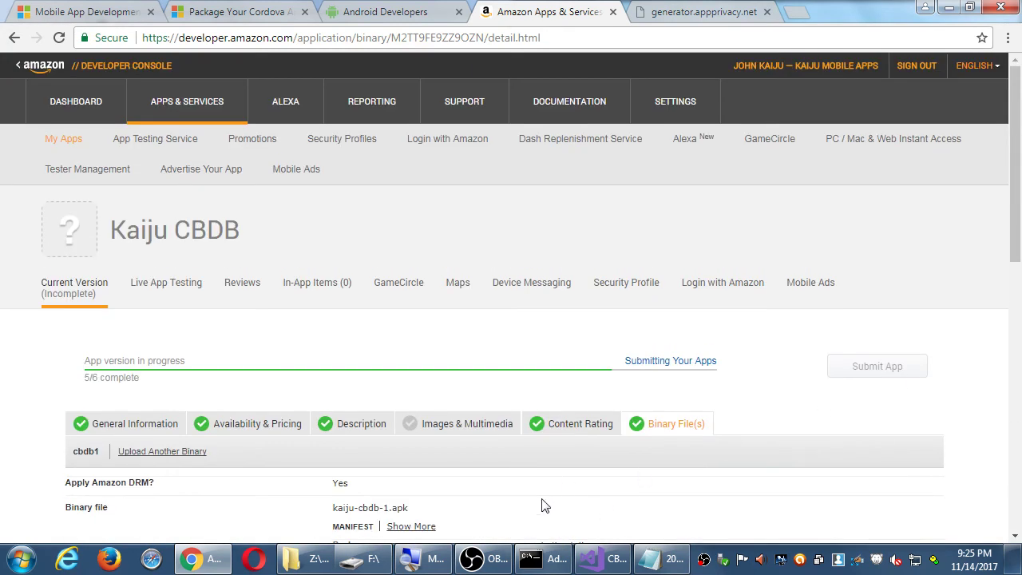